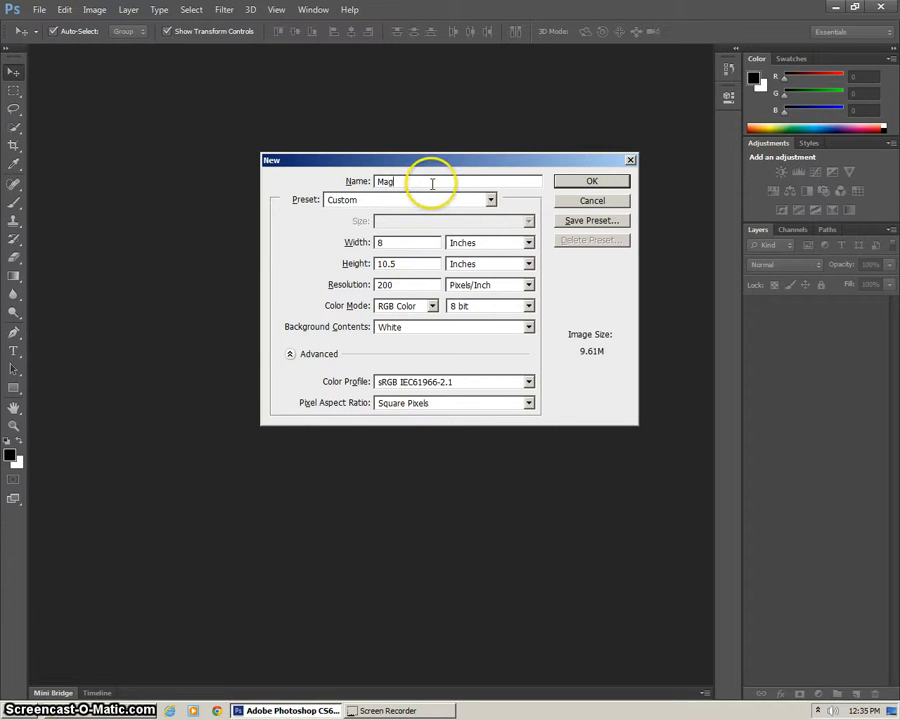
Step: Name the new document "Mag Cover People by Your Name"
{"action": "type", "text": "by Your Name"}
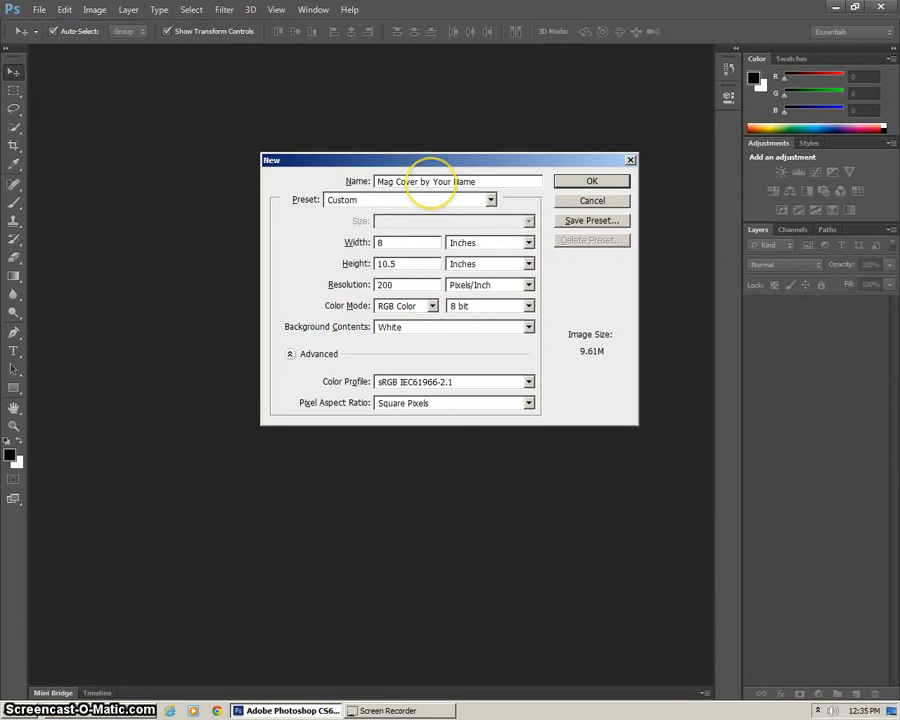
{"action": "left_click", "coordinate": [416, 182]}
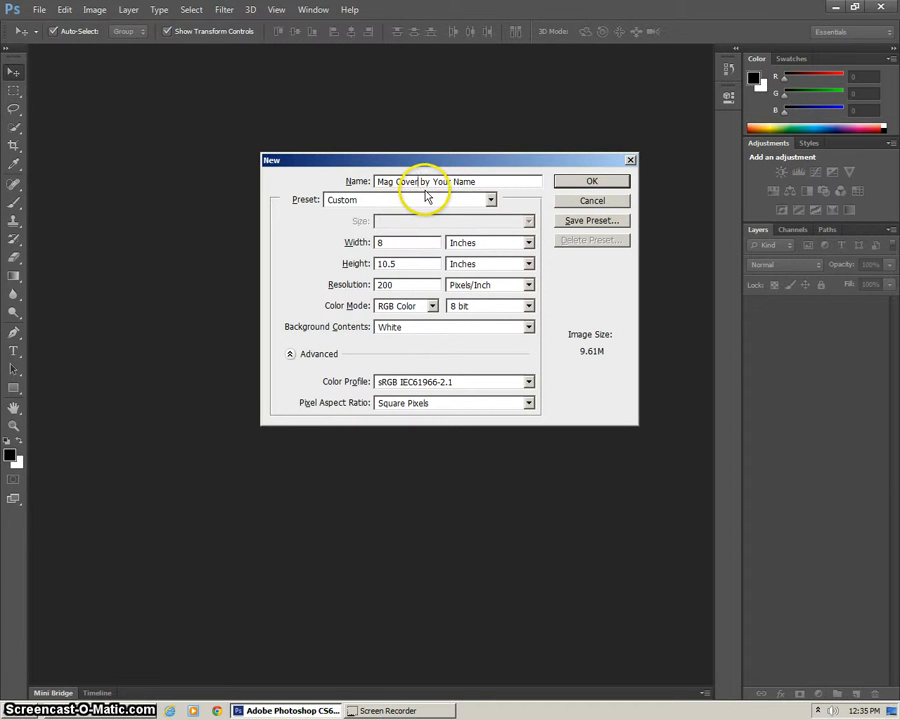
{"action": "type", "text": "People"}
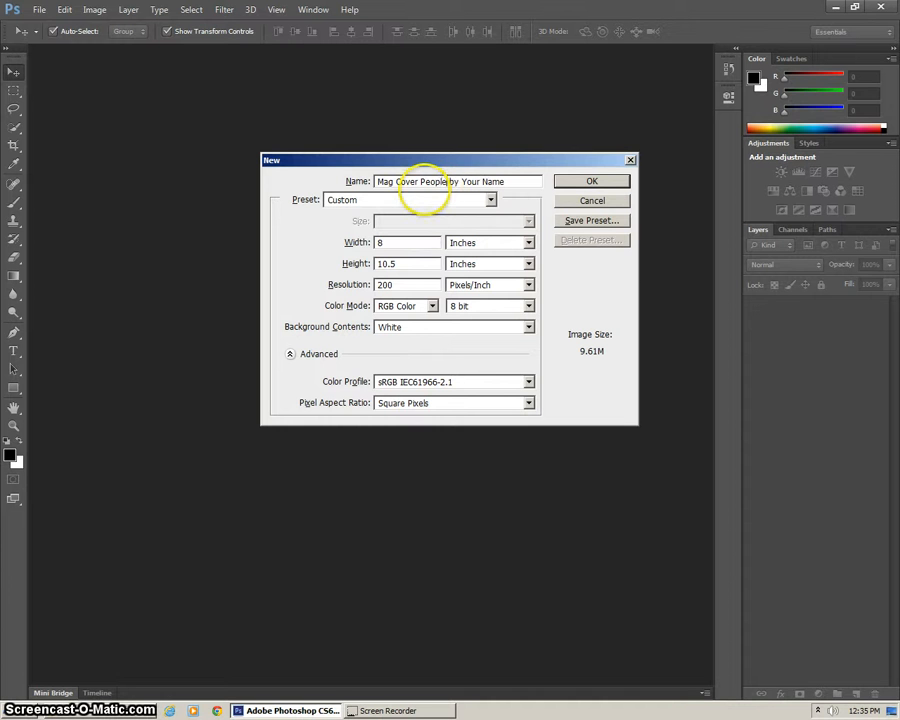
Step: Create the document from the U.S. Paper preset with width 8 inches, height 10.5 inches and resolution 200 pixels/inch
{"action": "left_click", "coordinate": [397, 200]}
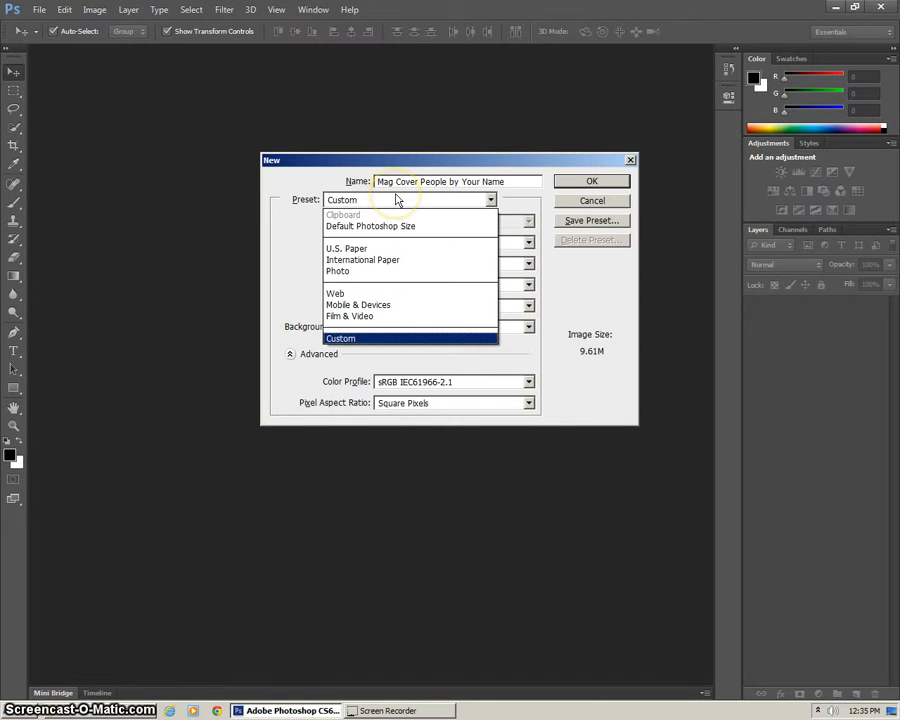
{"action": "left_click", "coordinate": [365, 249]}
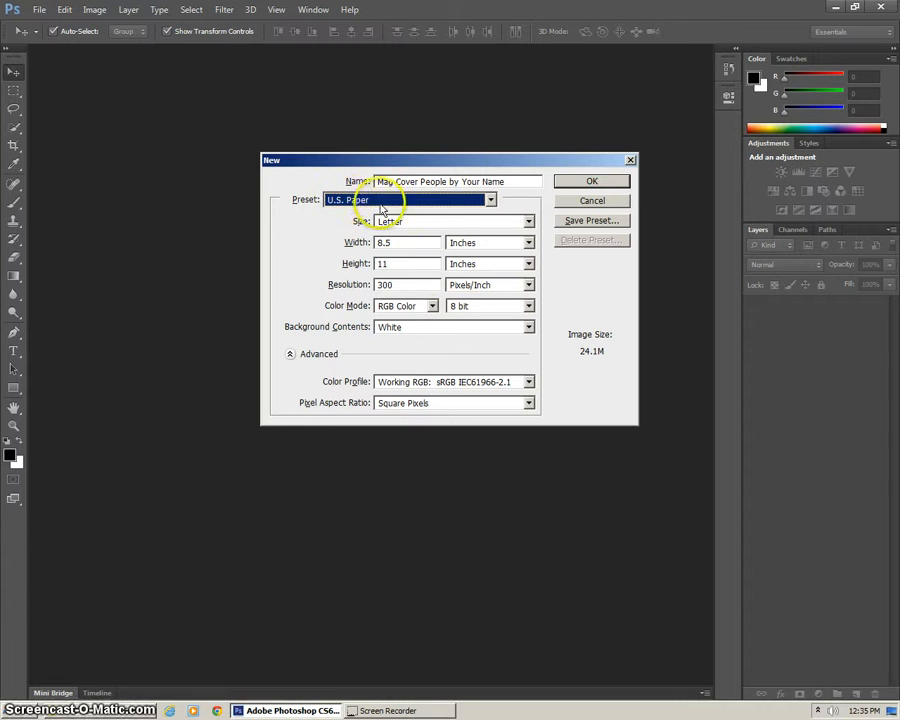
{"action": "left_click_drag", "start_coordinate": [399, 244], "coordinate": [354, 243]}
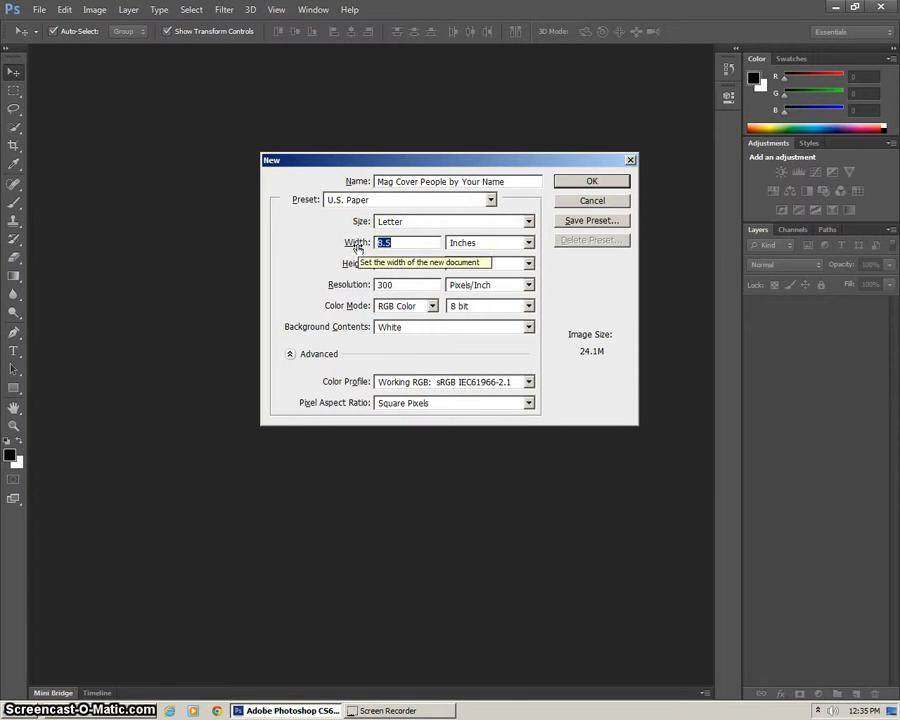
{"action": "type", "text": "8"}
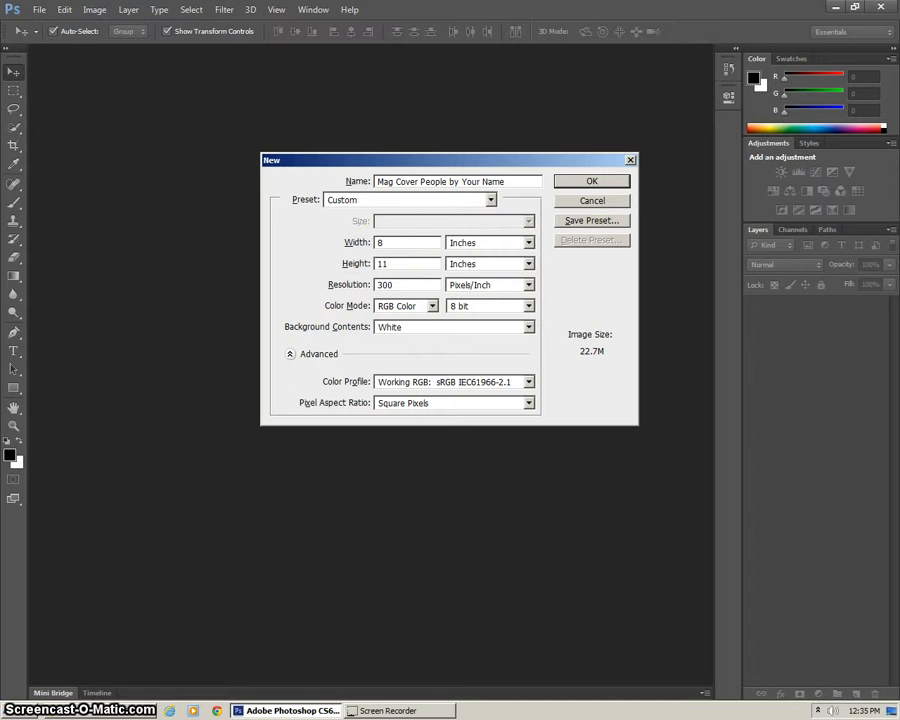
{"action": "key", "text": "Tab"}
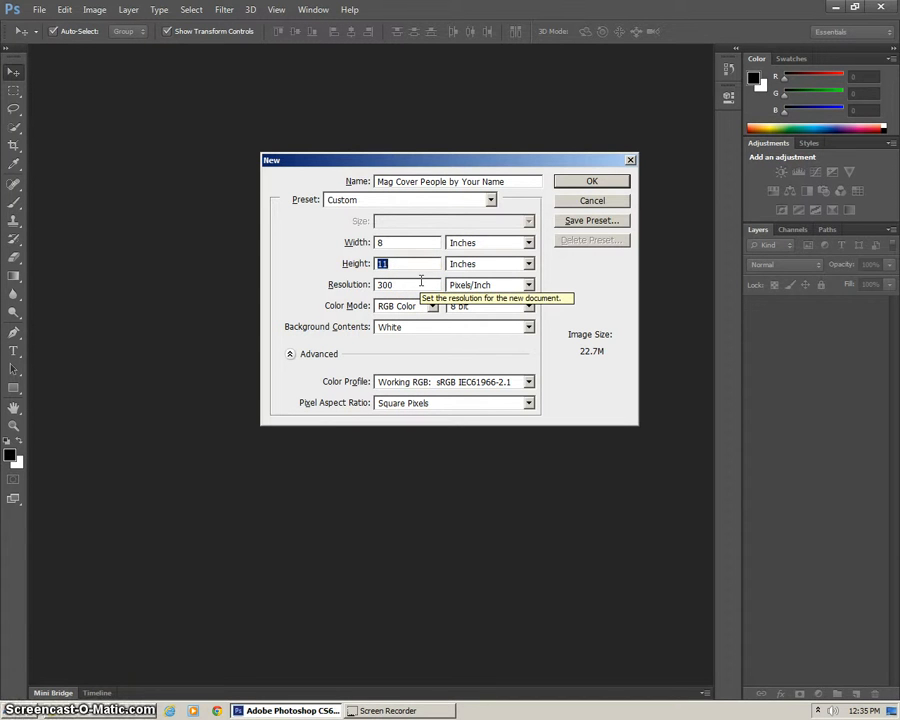
{"action": "type", "text": "10.5"}
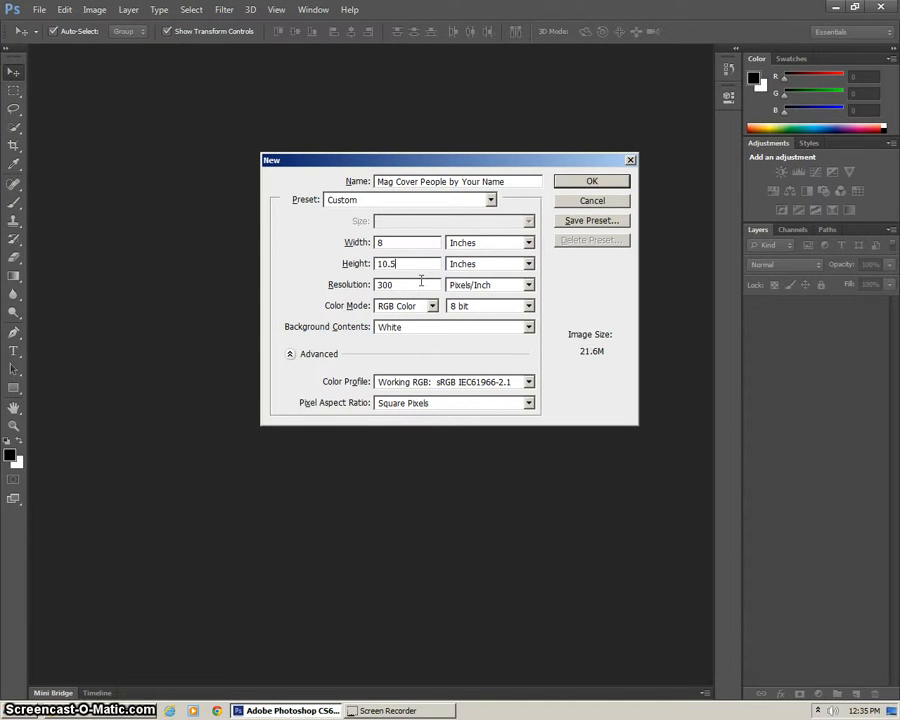
{"action": "key", "text": "Tab"}
{"action": "key", "text": "Tab"}
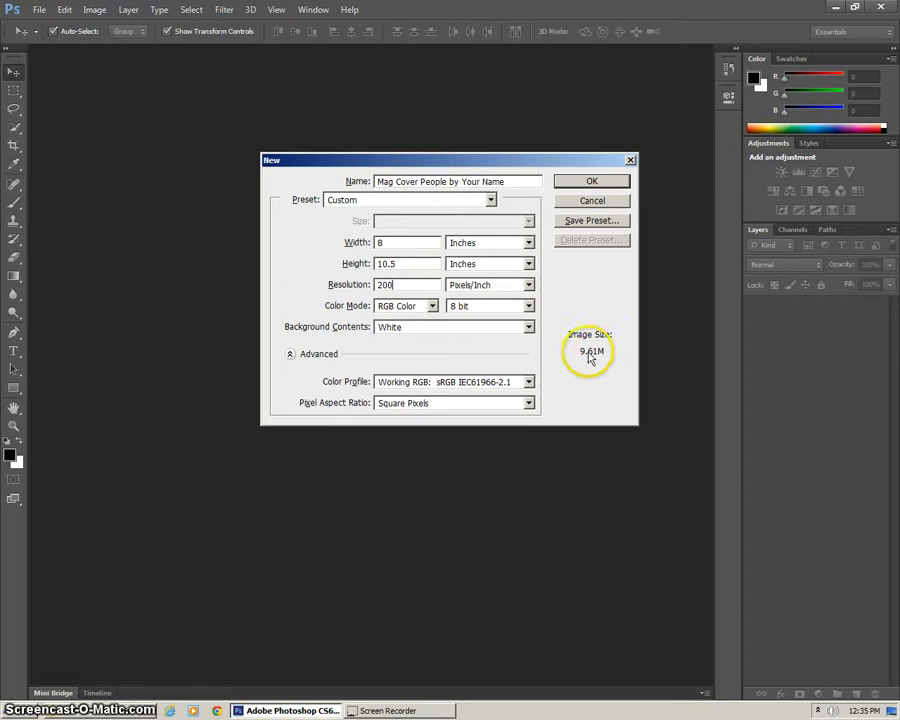
{"action": "left_click", "coordinate": [590, 185]}
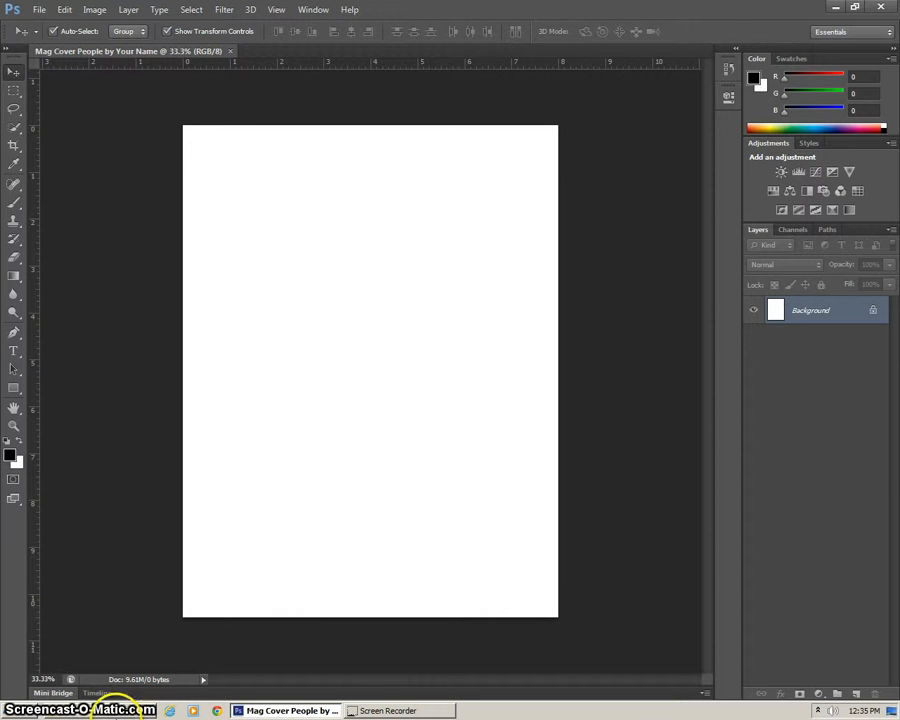
Step: Switch to the file explorer's family portrait folder and open the photo DC3_3567 in Photoshop as a separate document
{"action": "left_click", "coordinate": [117, 712]}
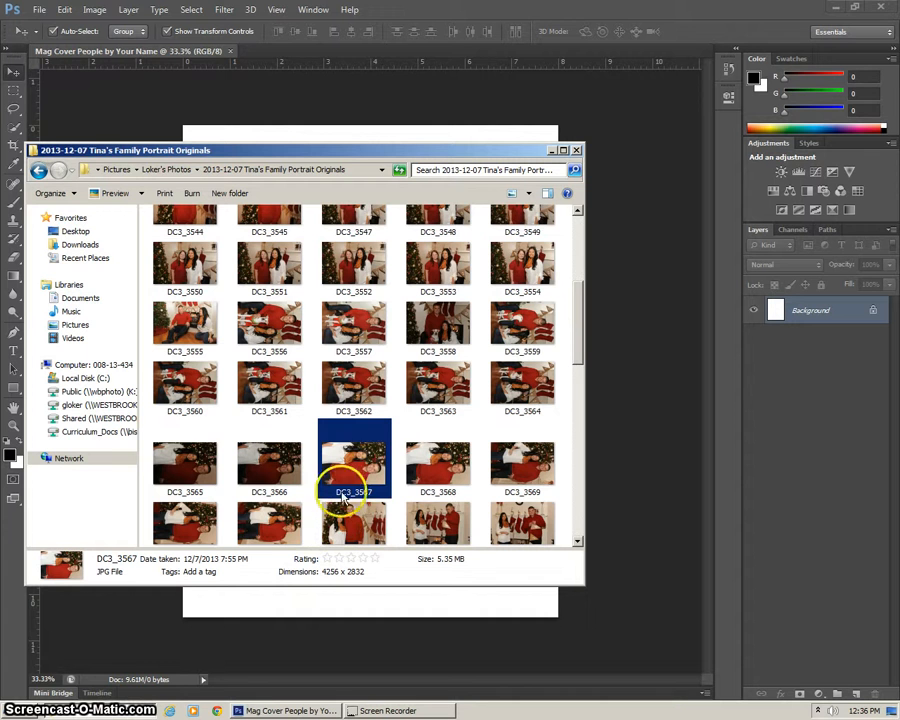
{"action": "left_click_drag", "start_coordinate": [352, 465], "coordinate": [661, 469]}
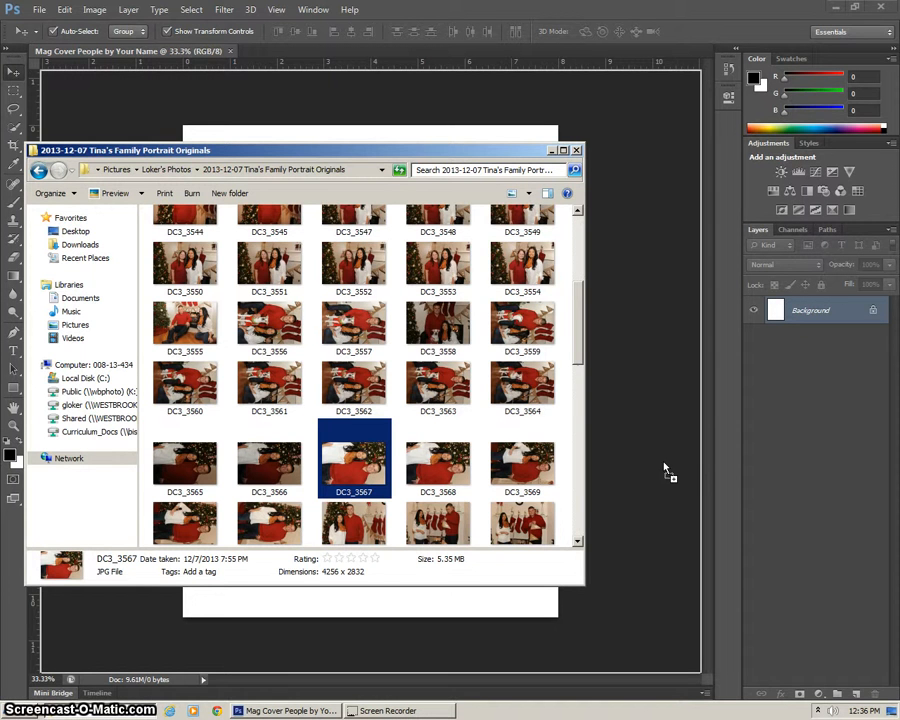
{"action": "left_click", "coordinate": [792, 488]}
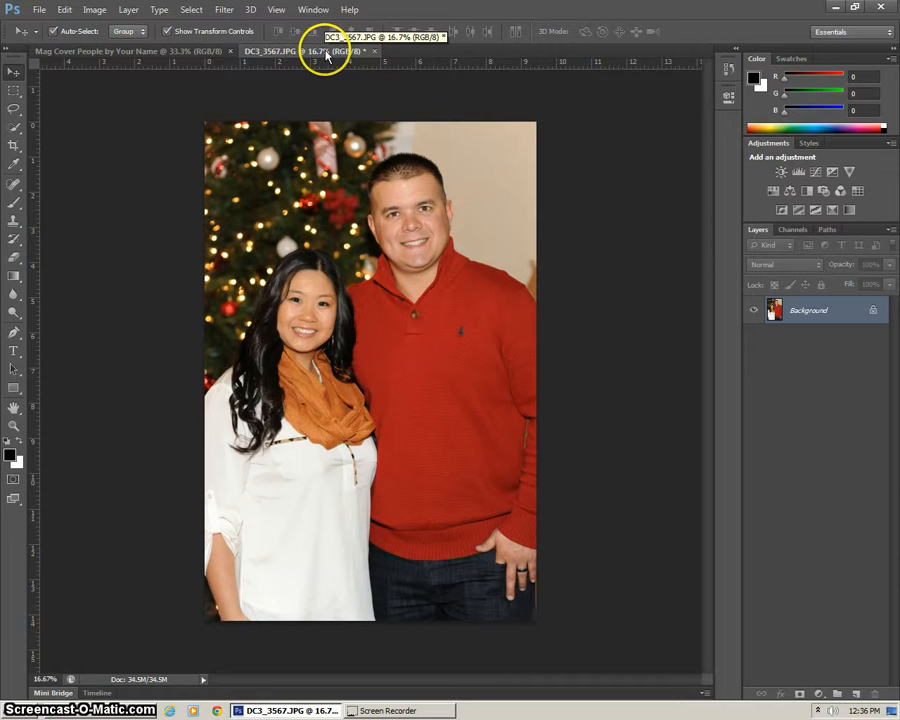
Step: Float the DC3_3567 photo window, copy its Background layer into the magazine cover document, and close the photo
{"action": "left_click_drag", "start_coordinate": [326, 55], "coordinate": [173, 112]}
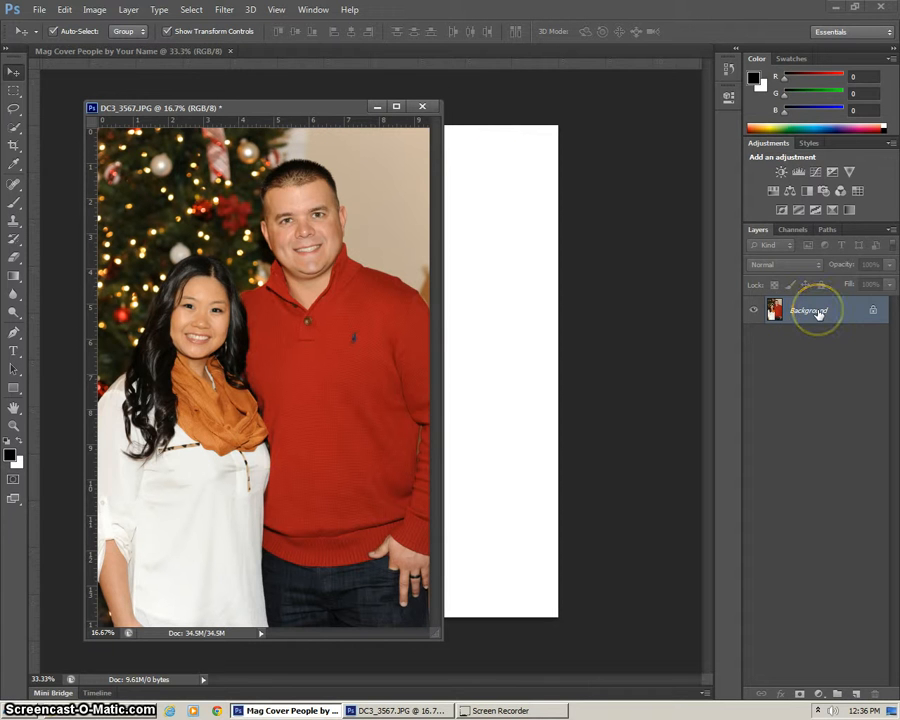
{"action": "left_click_drag", "start_coordinate": [818, 313], "coordinate": [536, 267]}
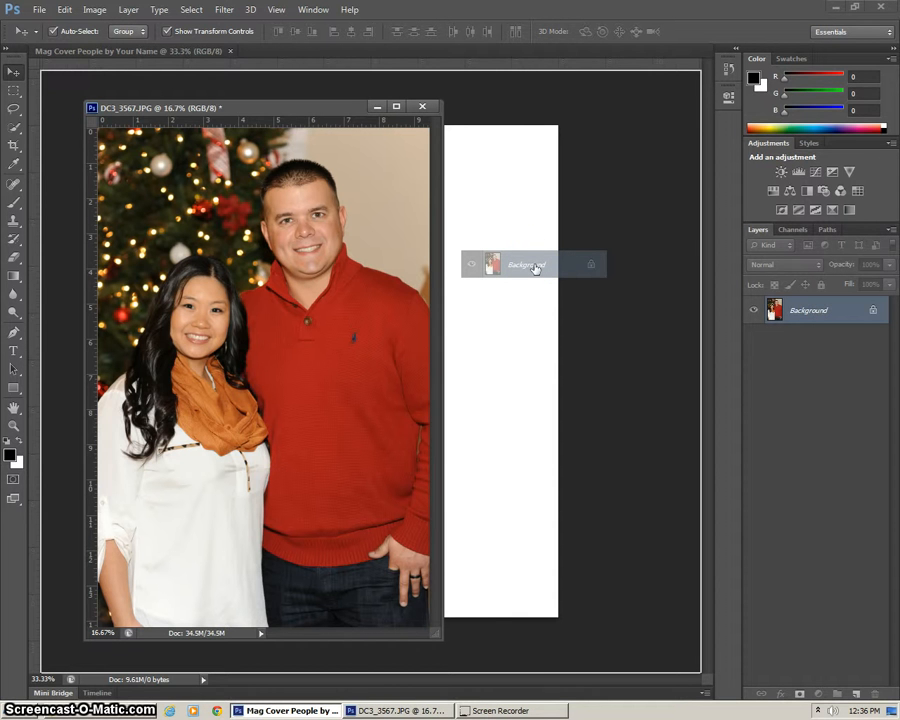
{"action": "left_click_drag", "start_coordinate": [538, 268], "coordinate": [540, 272]}
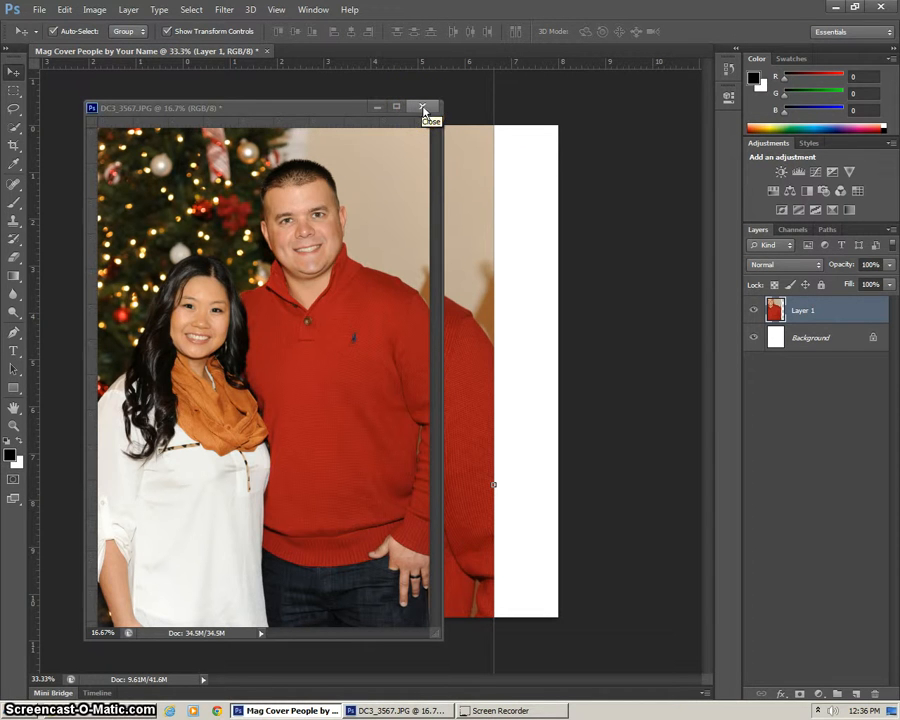
{"action": "left_click", "coordinate": [423, 108]}
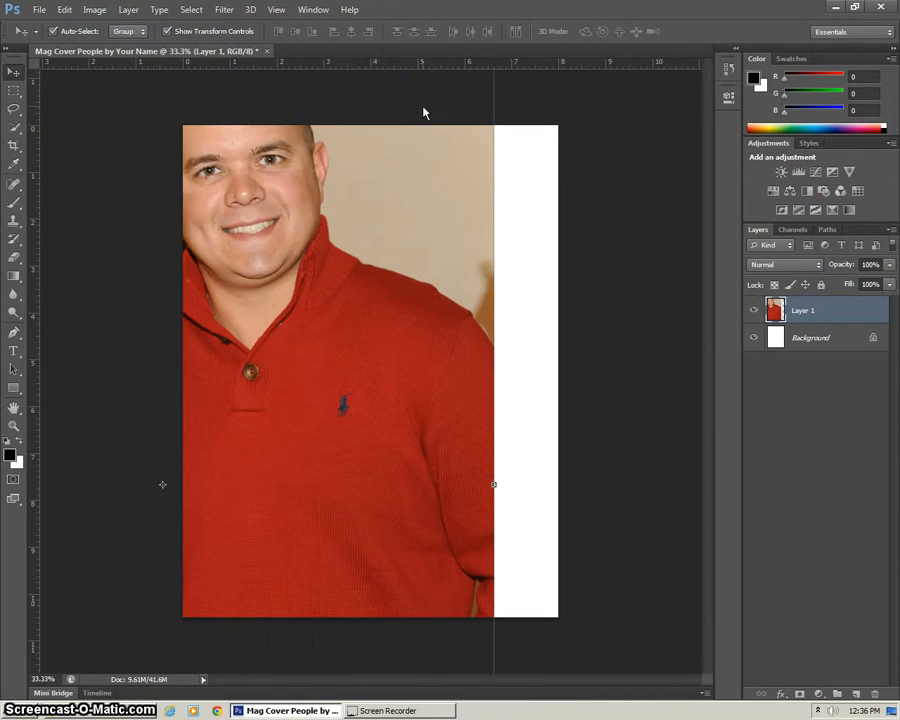
Step: Move the photo layer right and slightly down so both people's faces lie within the cover page
{"action": "scroll", "coordinate": [286, 282], "scroll_direction": "down", "scroll_amount": 3}
{"action": "left_click", "coordinate": [294, 282]}
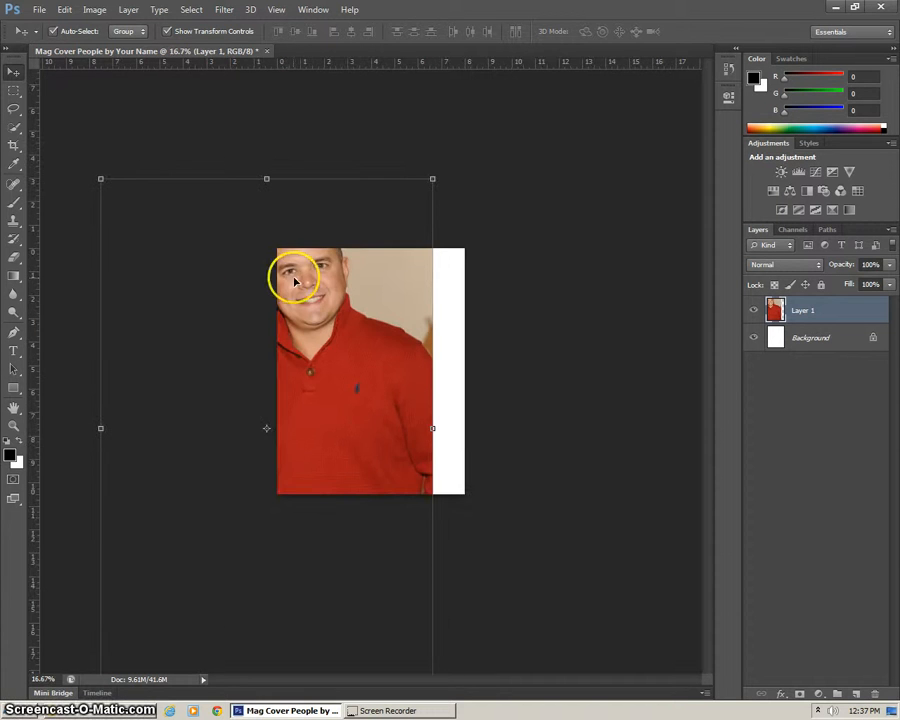
{"action": "scroll", "coordinate": [372, 360], "scroll_direction": "down", "scroll_amount": 1}
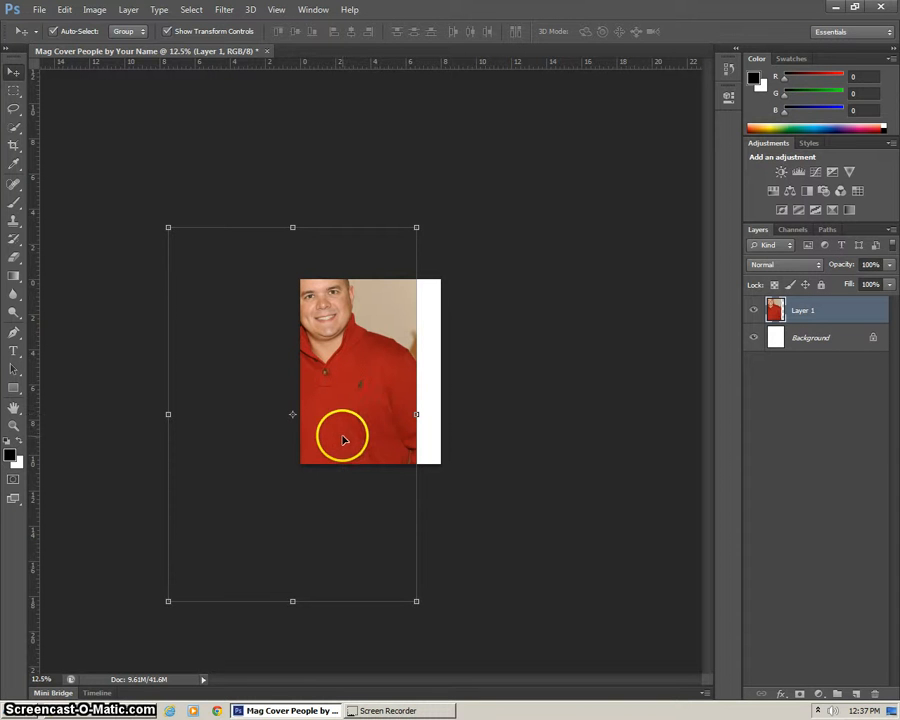
{"action": "left_click_drag", "start_coordinate": [340, 424], "coordinate": [427, 458]}
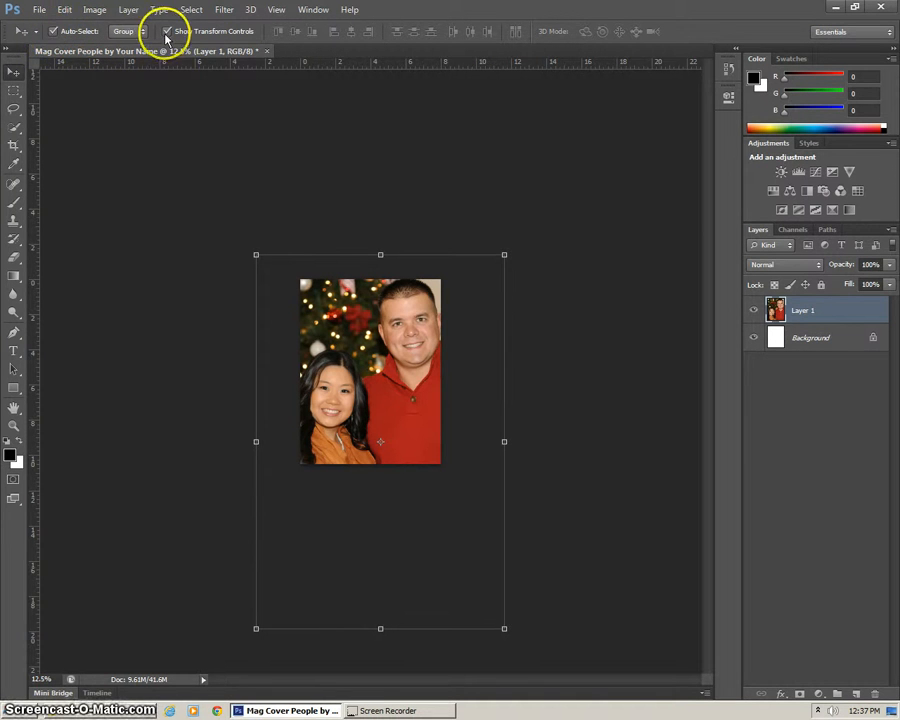
Step: Scale the photo layer down to about 66% so it just covers the page's width, and apply the transform
{"action": "left_click", "coordinate": [13, 73]}
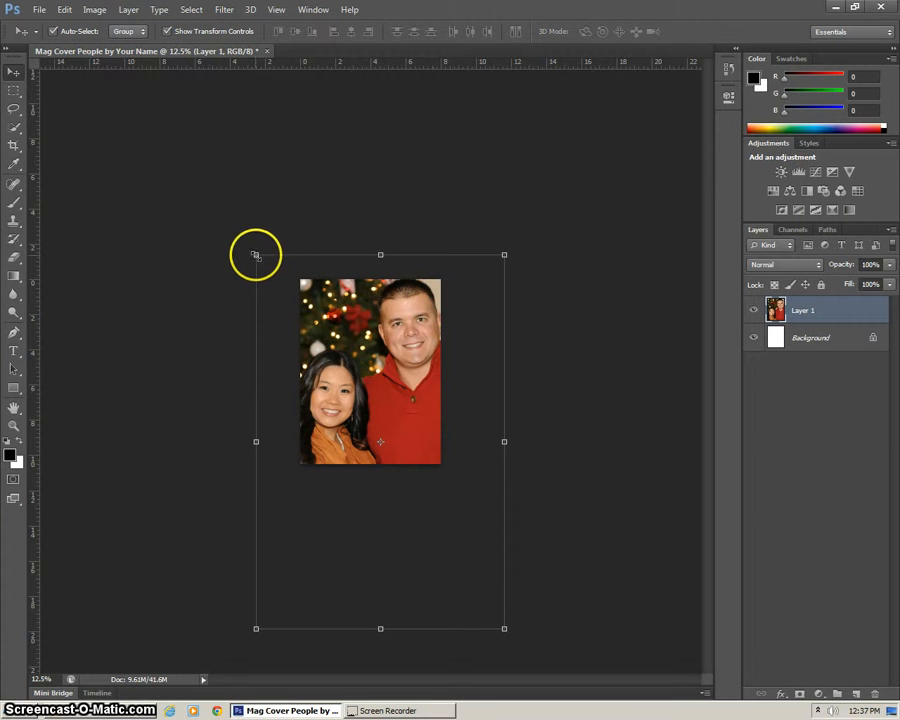
{"action": "left_click_drag", "start_coordinate": [256, 254], "coordinate": [272, 273]}
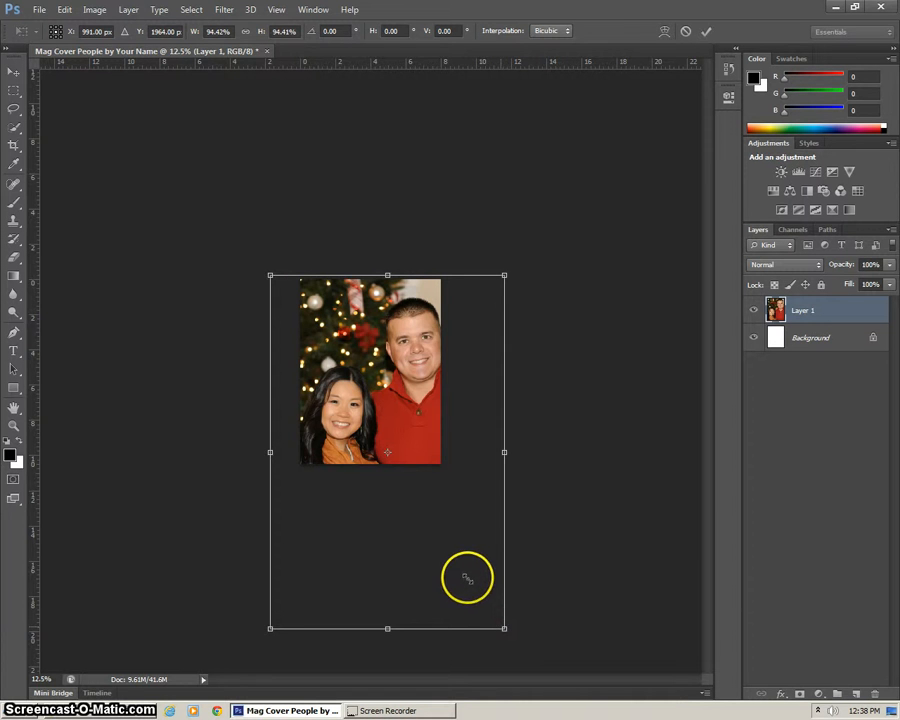
{"action": "left_click_drag", "start_coordinate": [466, 577], "coordinate": [458, 565]}
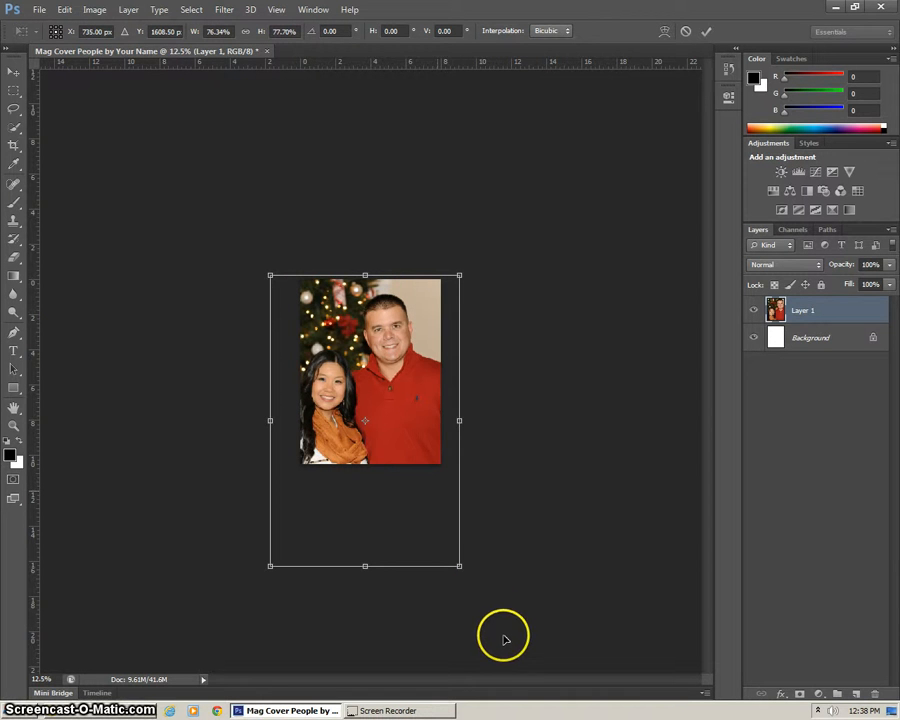
{"action": "left_click_drag", "start_coordinate": [500, 624], "coordinate": [500, 624]}
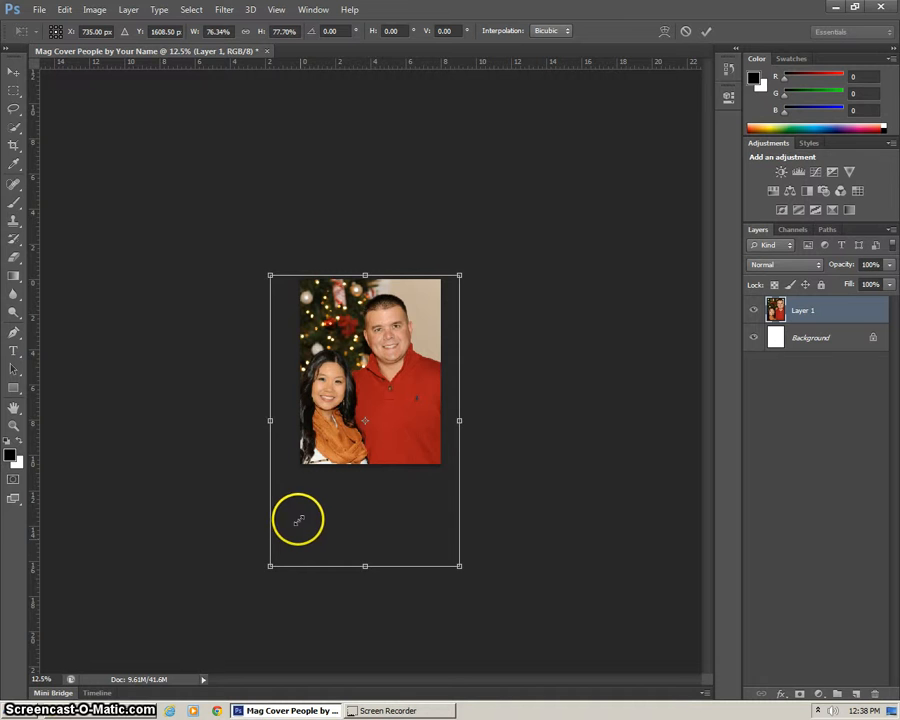
{"action": "left_click_drag", "start_coordinate": [270, 566], "coordinate": [295, 521]}
{"action": "left_click", "coordinate": [270, 563]}
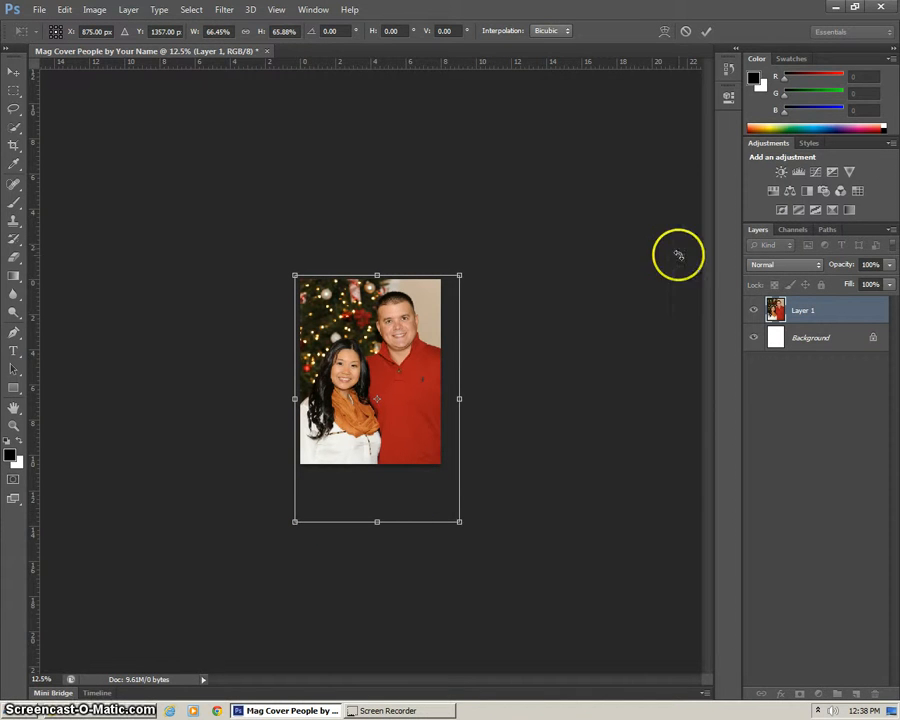
{"action": "left_click", "coordinate": [706, 33]}
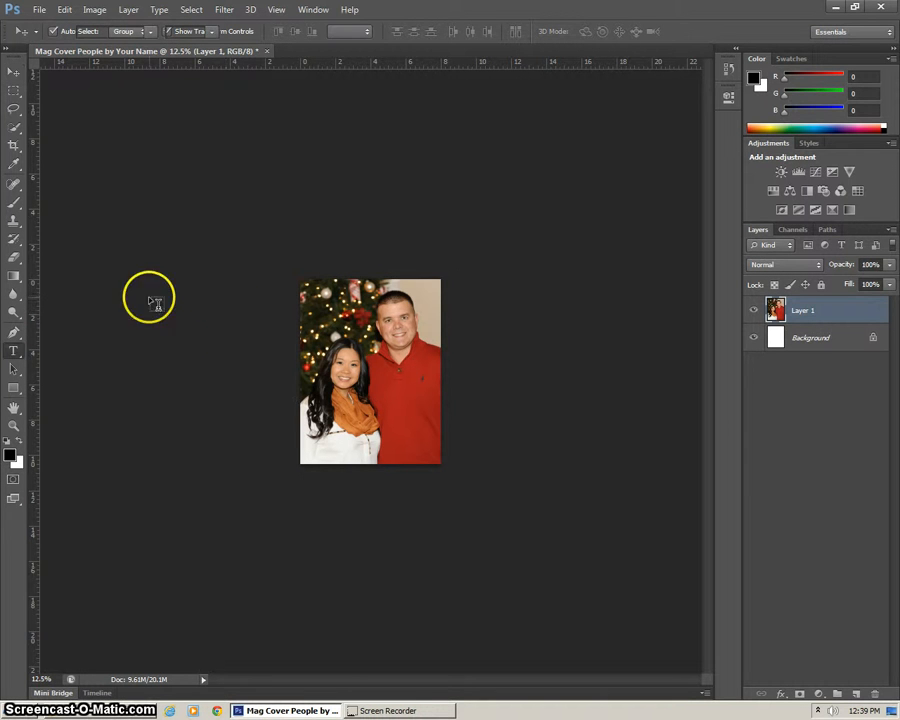
Step: Add the title text "People" in 150 pt Myriad Pro near the cover's upper edge and move it slightly down and left
{"action": "left_click", "coordinate": [15, 352]}
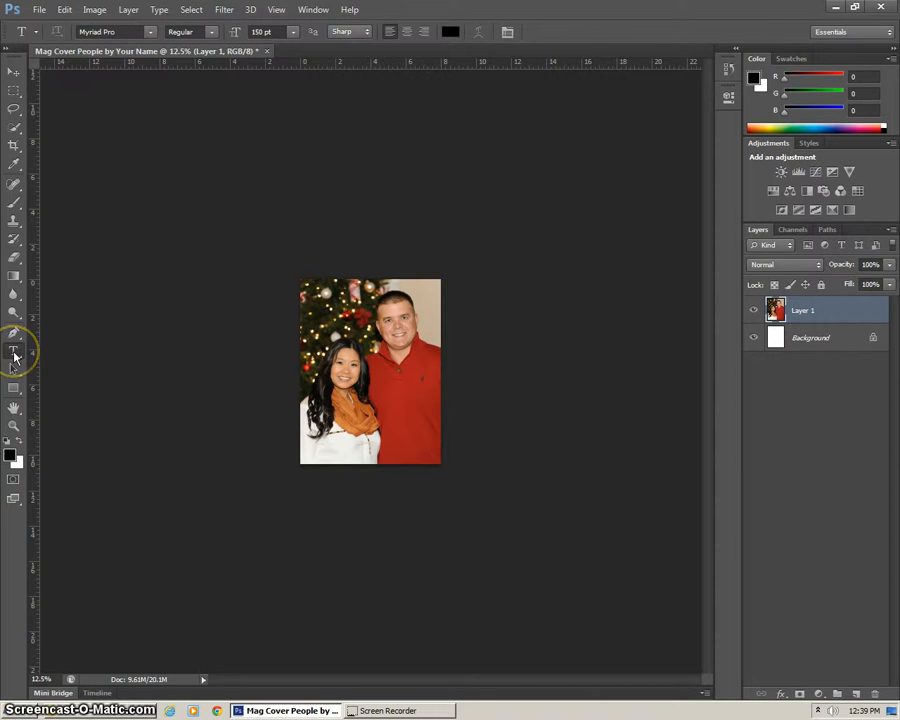
{"action": "left_click", "coordinate": [318, 306]}
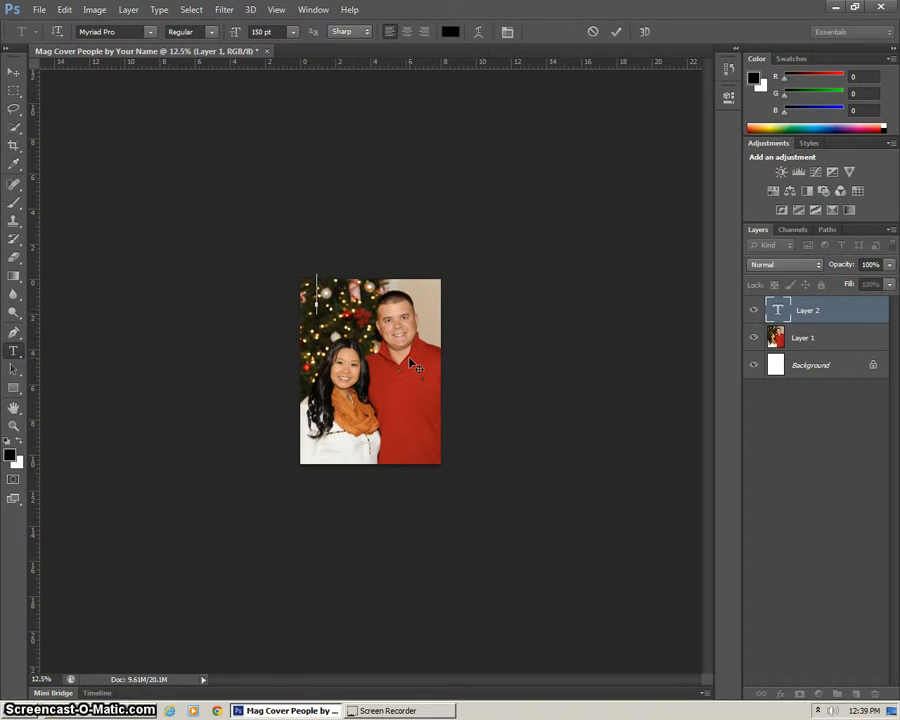
{"action": "type", "text": "Peop"}
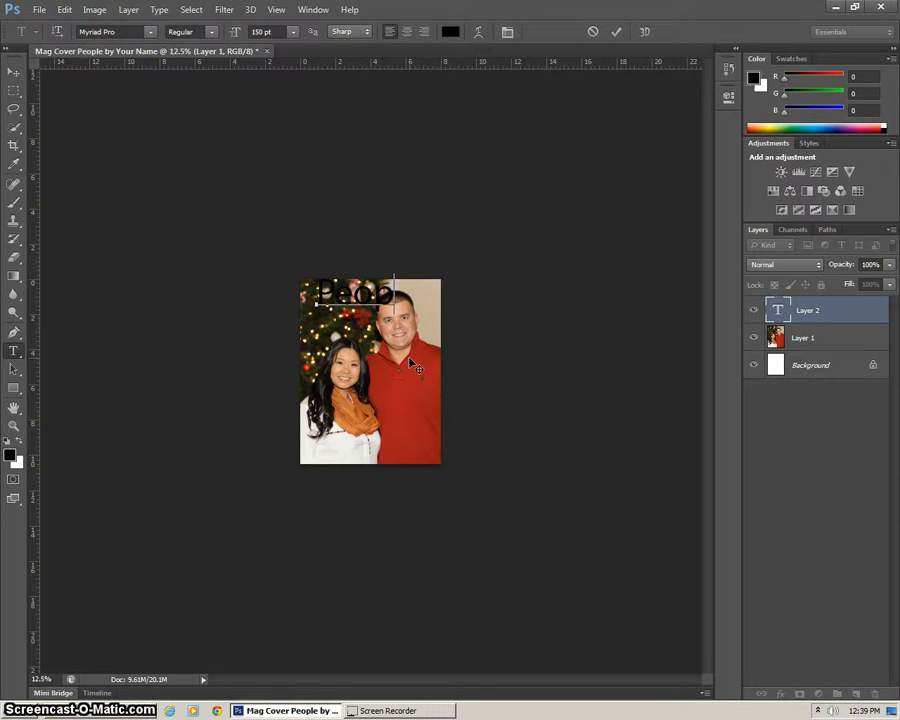
{"action": "type", "text": "le"}
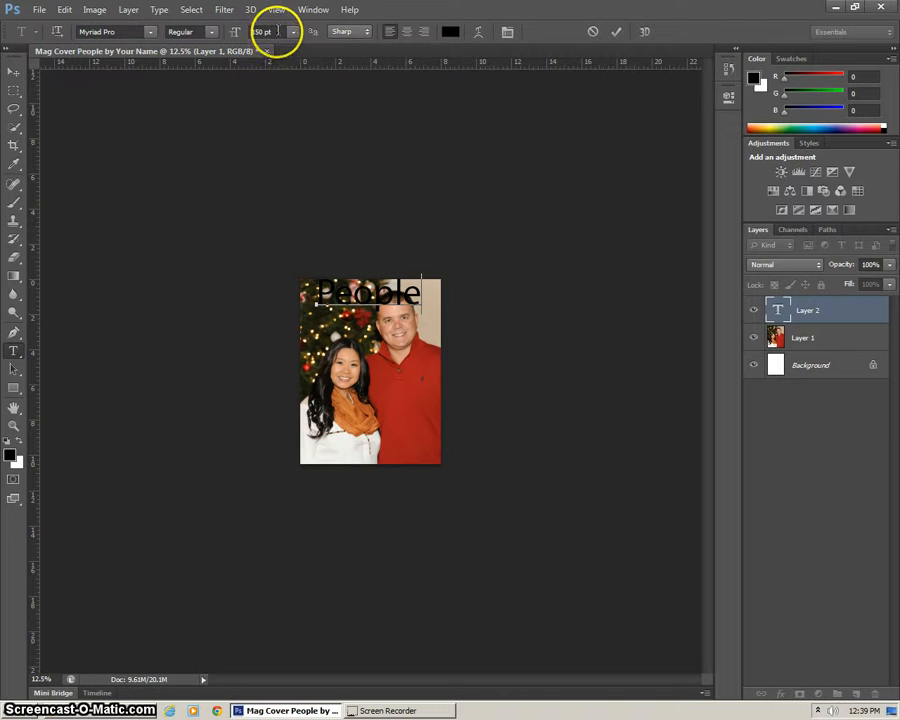
{"action": "type", "text": "1"}
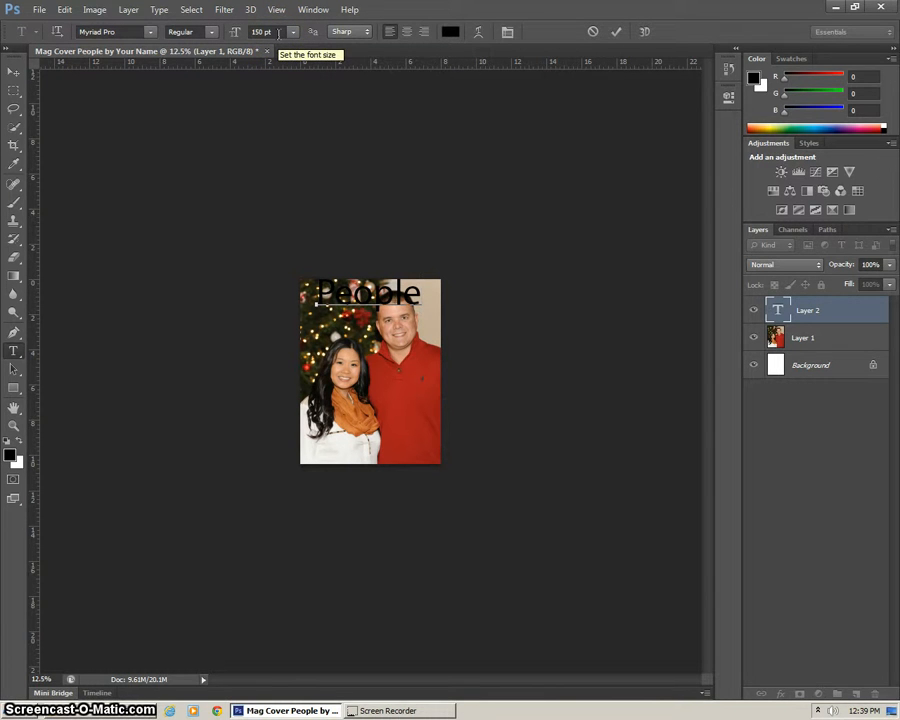
{"action": "key", "text": "Return"}
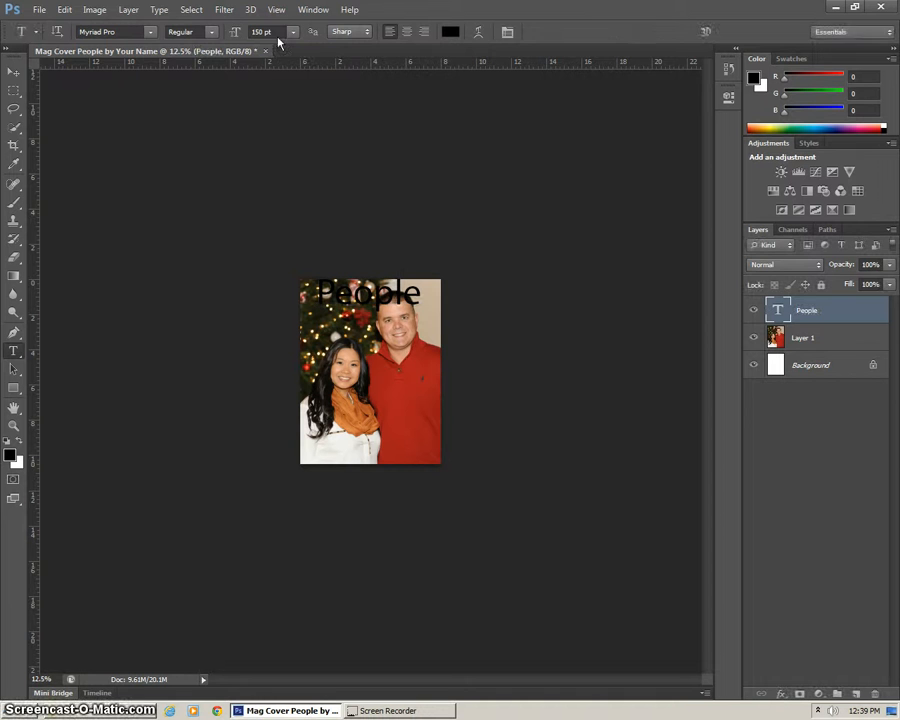
{"action": "left_click", "coordinate": [14, 72]}
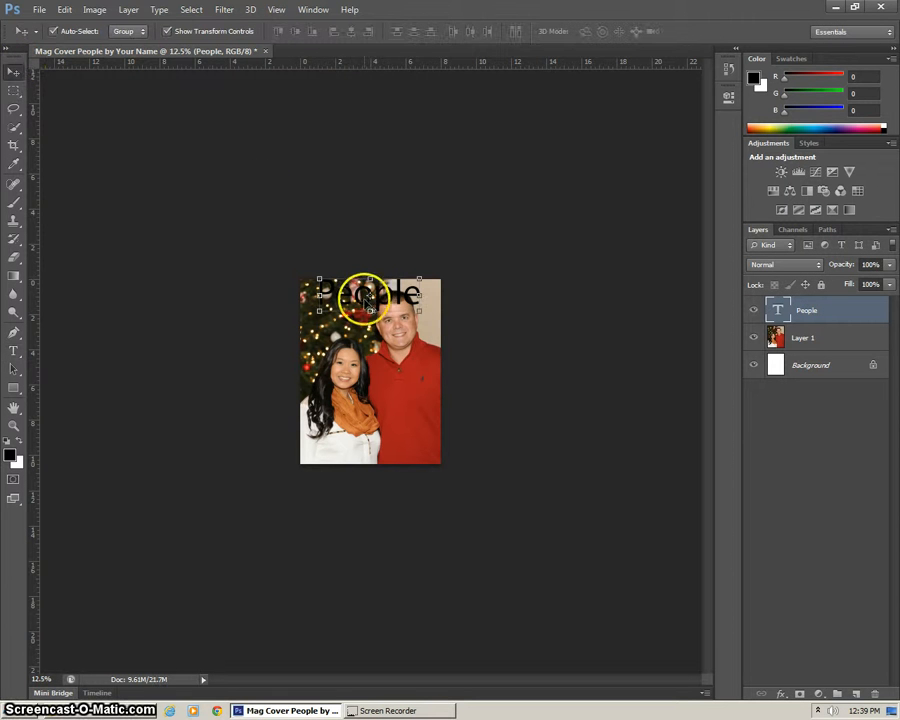
{"action": "left_click_drag", "start_coordinate": [358, 297], "coordinate": [352, 319]}
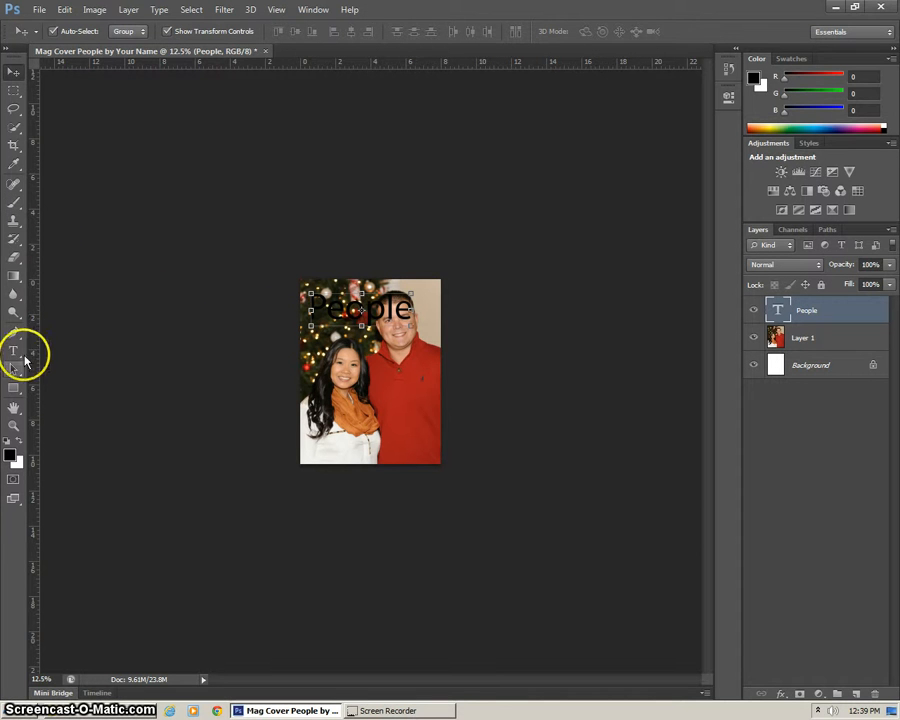
Step: Try to erase part of the "People" title with the Eraser, declining to rasterize its type layer
{"action": "left_click", "coordinate": [14, 258]}
{"action": "left_click", "coordinate": [374, 312]}
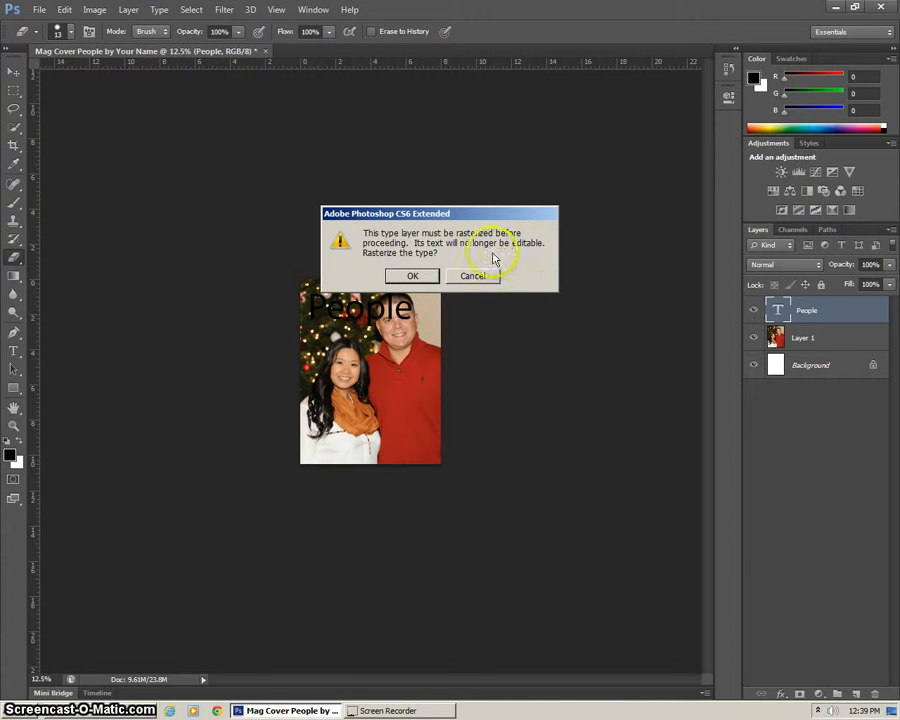
{"action": "left_click", "coordinate": [483, 281]}
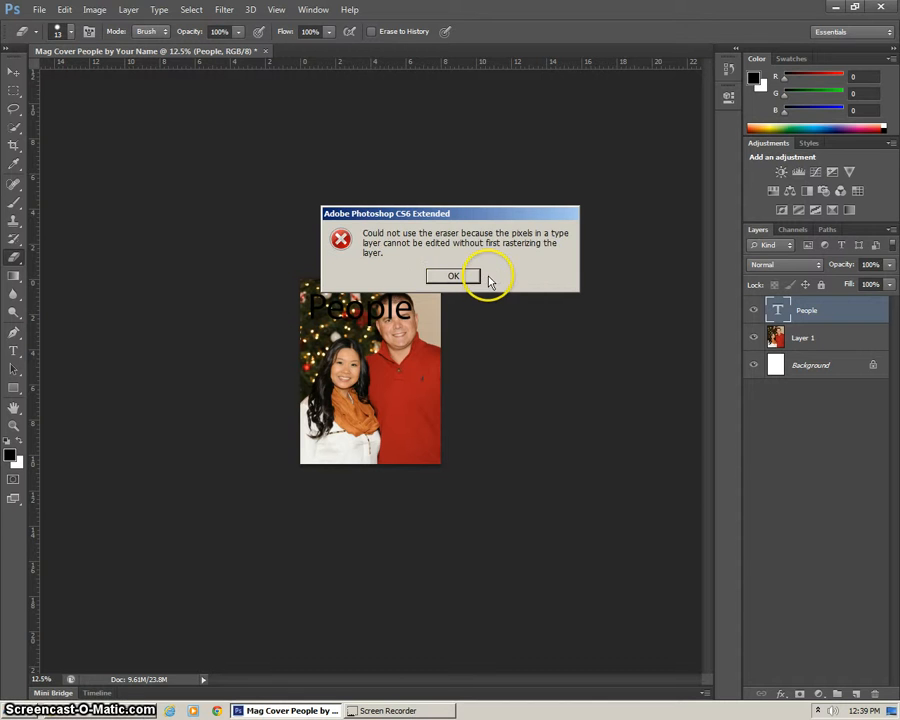
{"action": "left_click", "coordinate": [453, 277]}
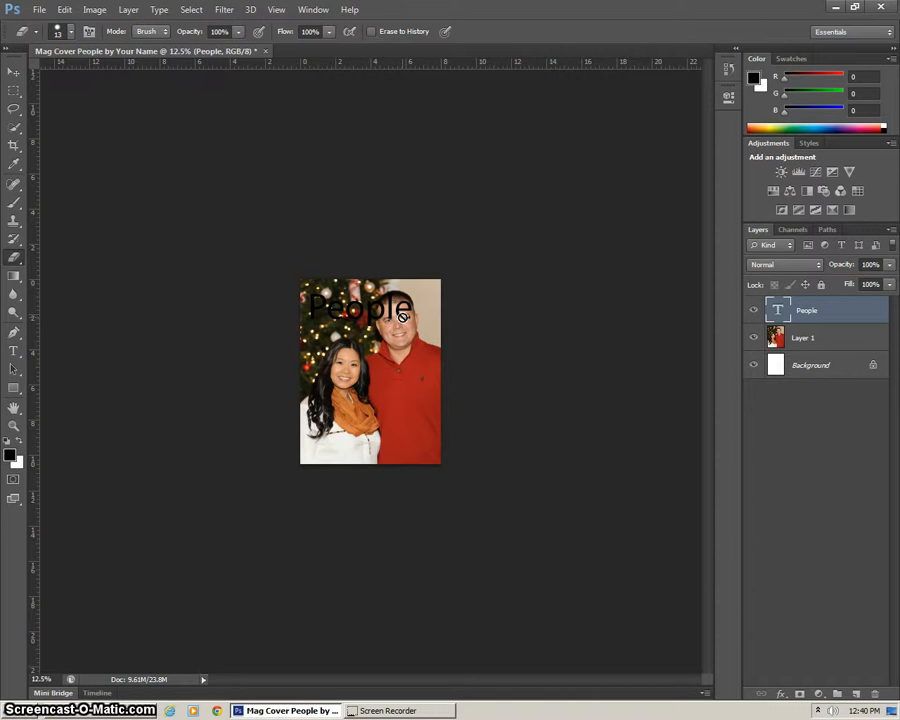
Step: Move the "People" title toward the cover's left edge and scale it to about 103% width and 111% height
{"action": "left_click", "coordinate": [14, 74]}
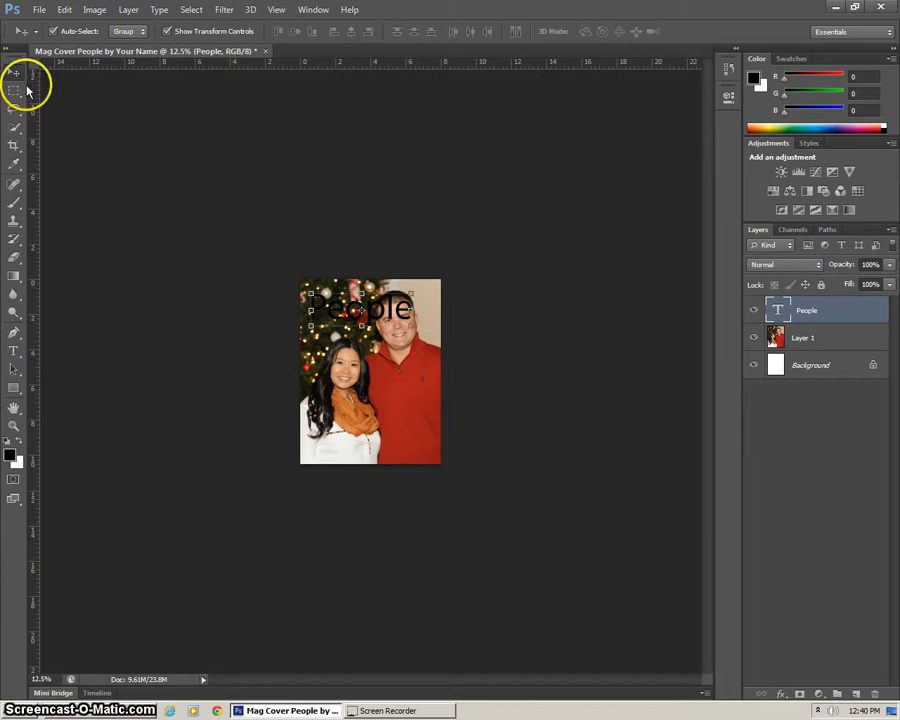
{"action": "left_click_drag", "start_coordinate": [348, 319], "coordinate": [345, 319]}
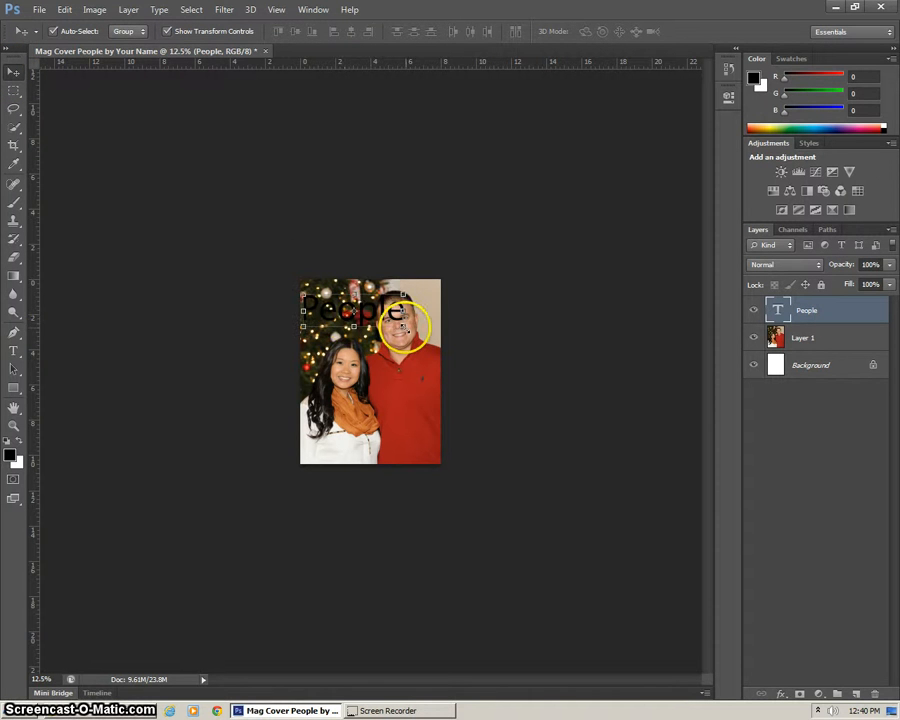
{"action": "key", "text": "ctrl+t"}
{"action": "mouse_move", "coordinate": [404, 325]}
{"action": "left_mouse_down"}
{"action": "mouse_move", "coordinate": [398, 313]}
{"action": "mouse_move", "coordinate": [409, 330]}
{"action": "left_mouse_up"}
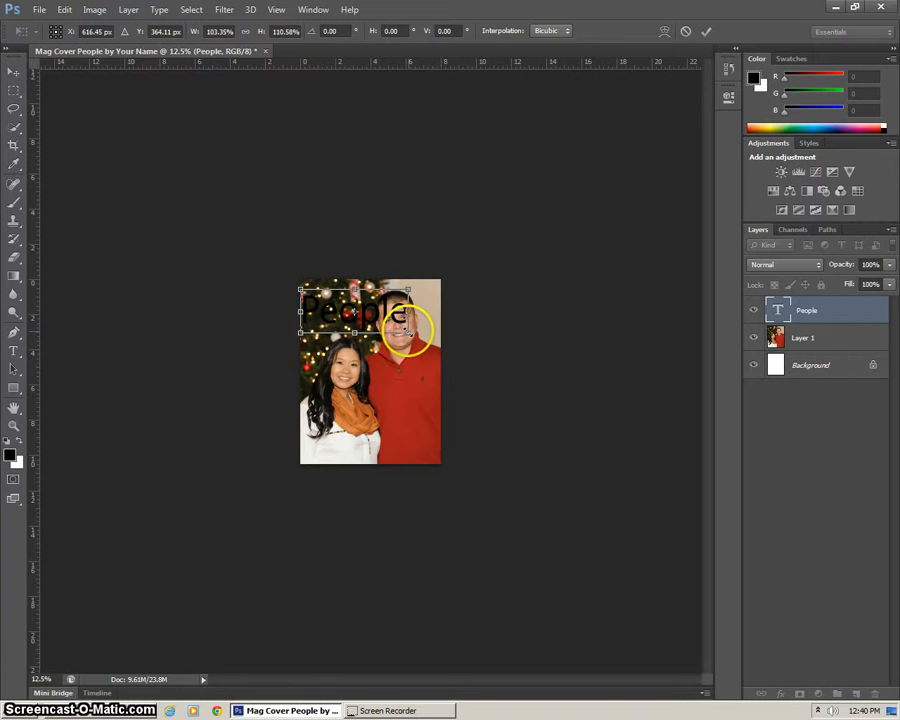
{"action": "key", "text": "Return"}
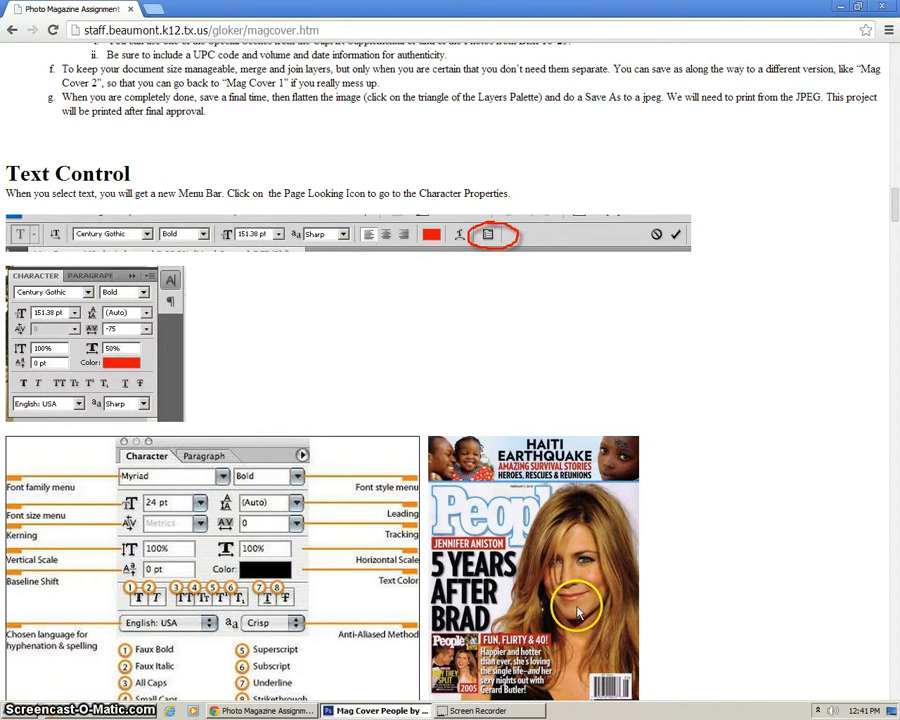
Step: On the magazine assignment page in Chrome, examine the sample covers, including the David Beckham Sports Illustrated cover at full size
{"action": "scroll", "coordinate": [578, 612], "scroll_direction": "down", "scroll_amount": 3}
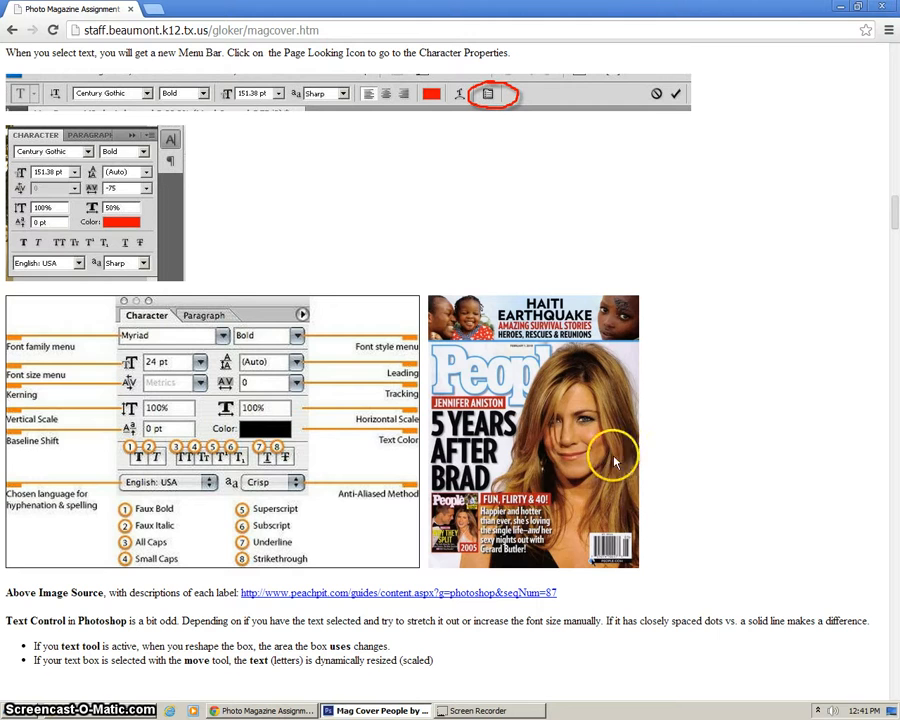
{"action": "right_click", "coordinate": [497, 464]}
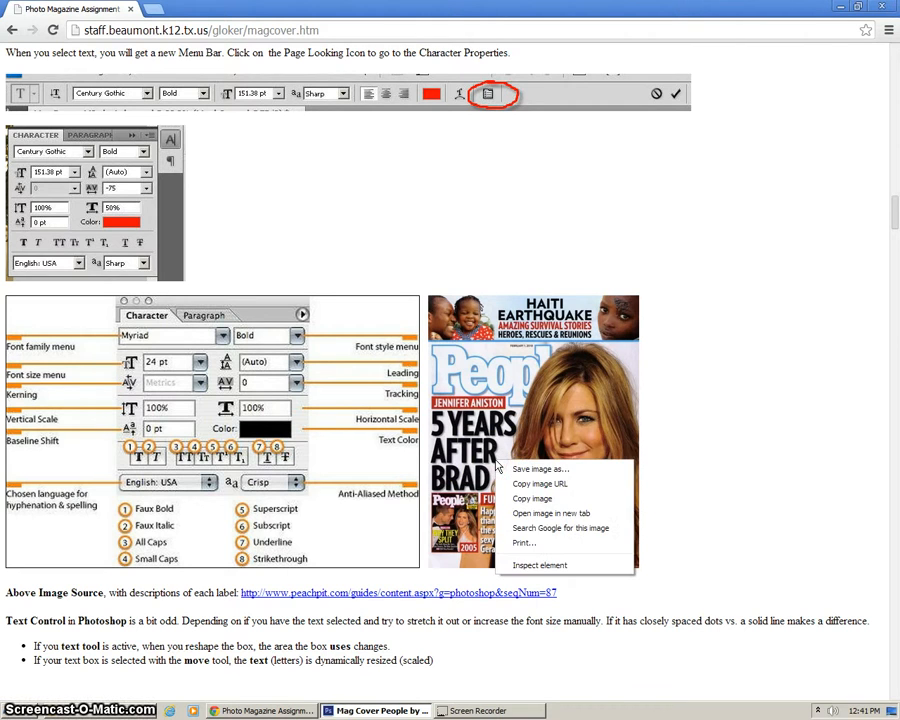
{"action": "left_click", "coordinate": [556, 606]}
{"action": "scroll", "coordinate": [558, 604], "scroll_direction": "down", "scroll_amount": 6}
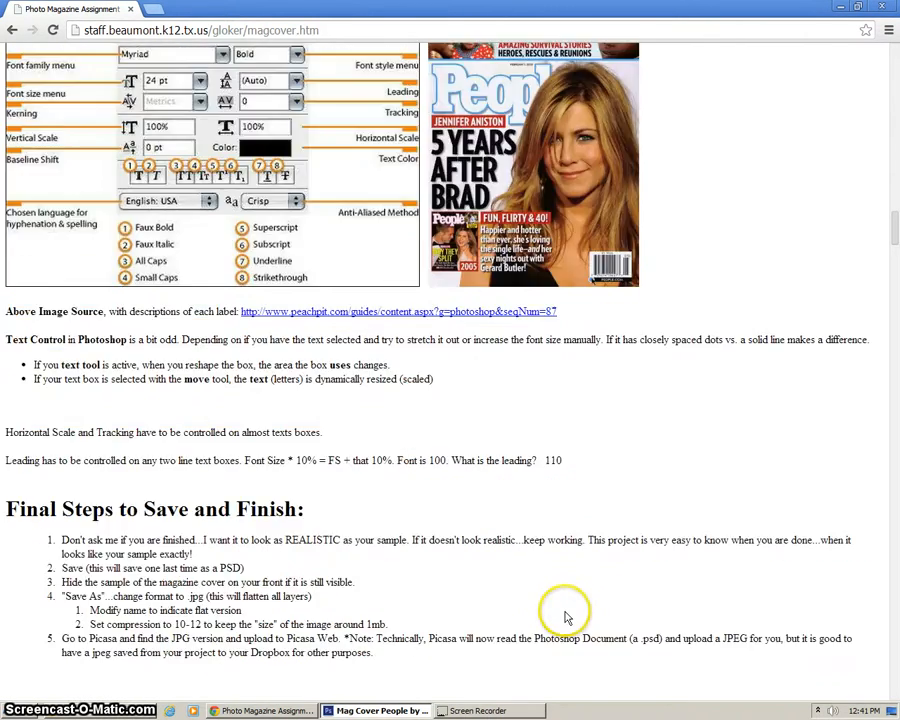
{"action": "scroll", "coordinate": [565, 606], "scroll_direction": "down", "scroll_amount": 9}
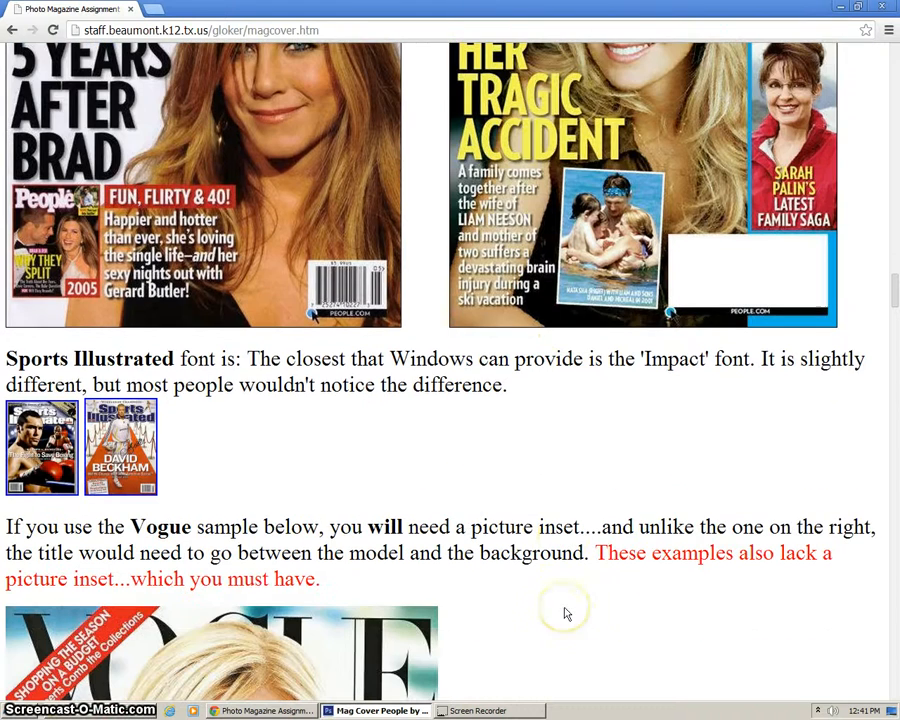
{"action": "right_click", "coordinate": [102, 453]}
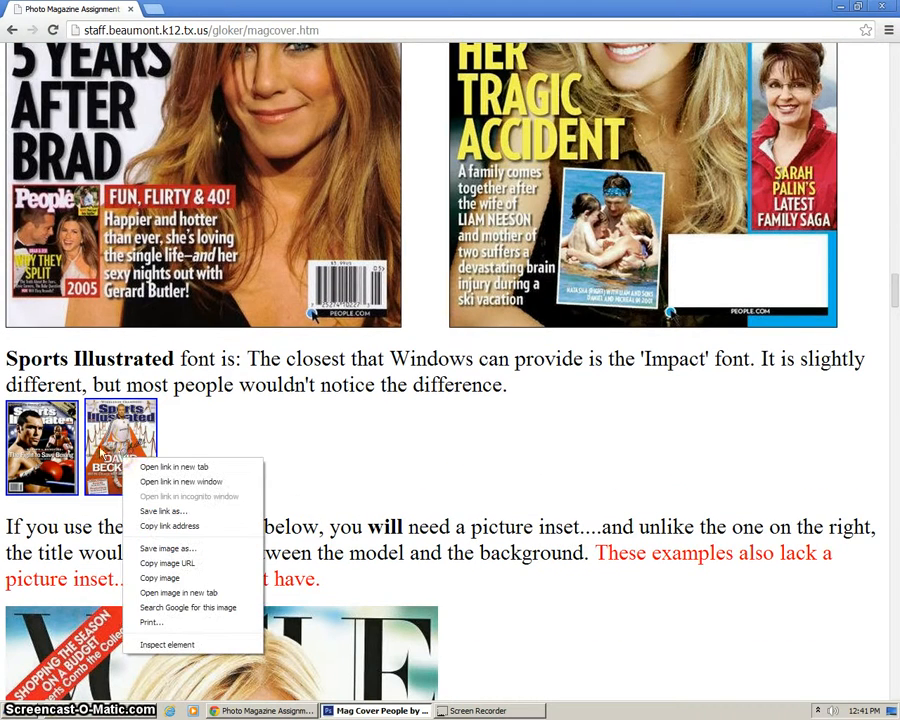
{"action": "left_click", "coordinate": [258, 410]}
{"action": "left_click", "coordinate": [155, 440]}
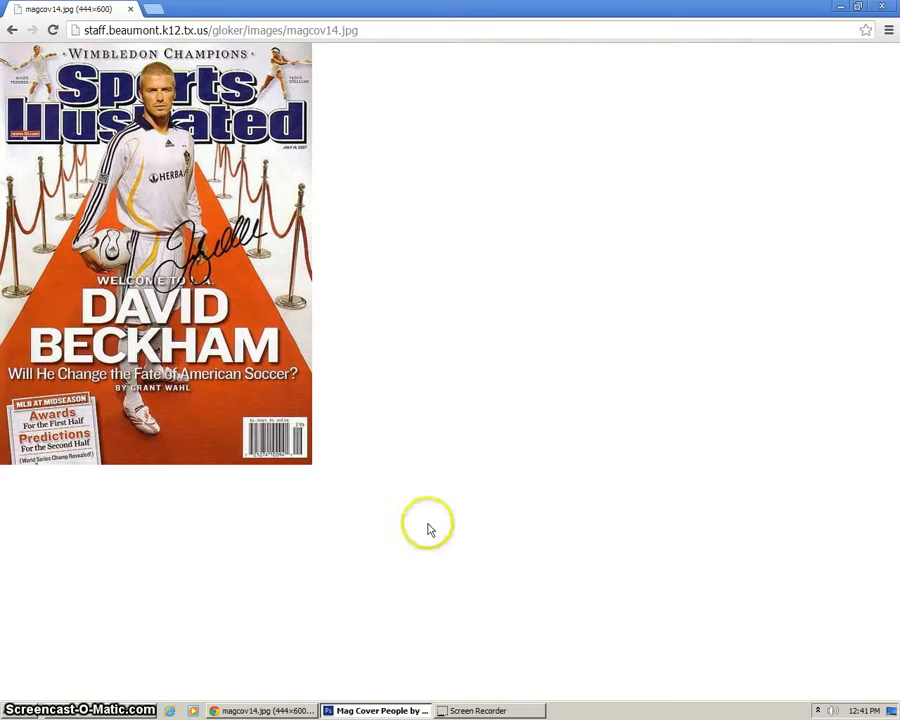
{"action": "left_click", "coordinate": [12, 31]}
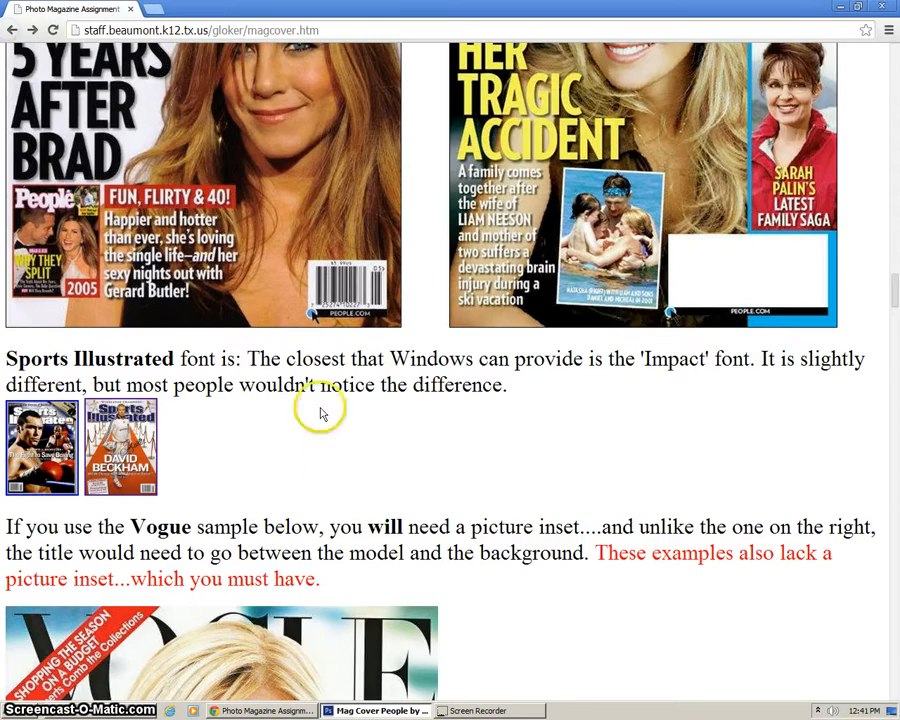
Step: Copy the "Her Tragic Accident" People sample cover from the page and place it in the Photoshop cover document's lower-right corner
{"action": "scroll", "coordinate": [334, 398], "scroll_direction": "up", "scroll_amount": 6}
{"action": "scroll", "coordinate": [337, 465], "scroll_direction": "down", "scroll_amount": 2}
{"action": "scroll", "coordinate": [336, 465], "scroll_direction": "down", "scroll_amount": 3}
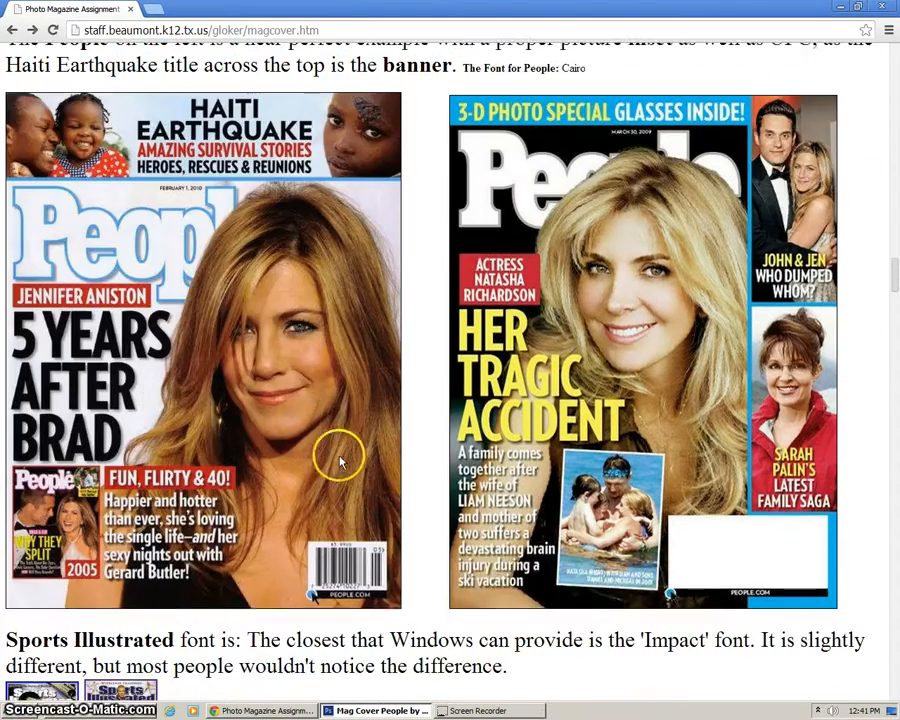
{"action": "right_click", "coordinate": [587, 352]}
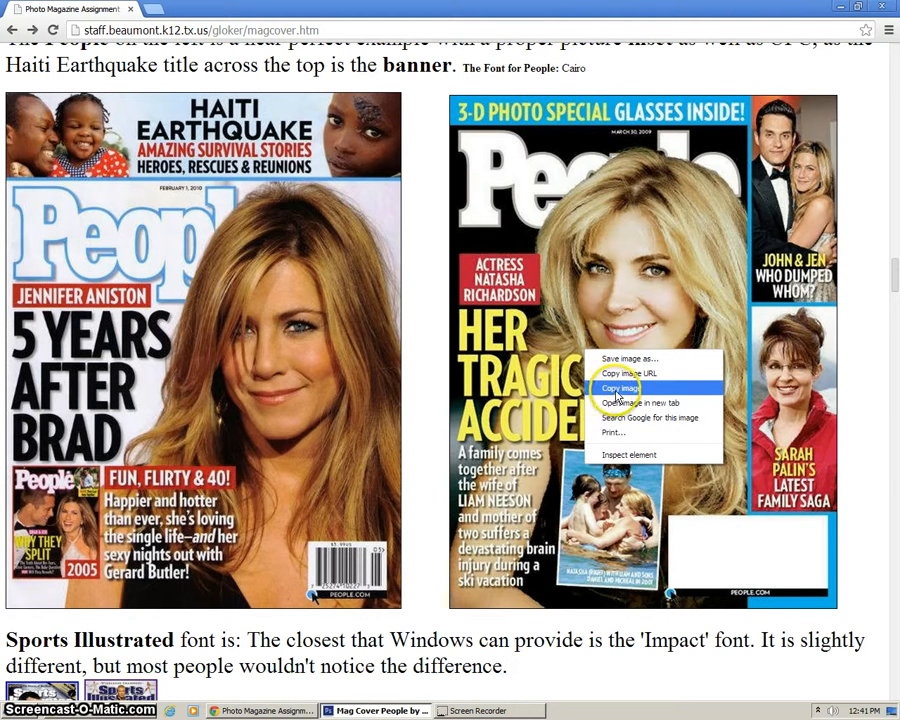
{"action": "left_click", "coordinate": [625, 388]}
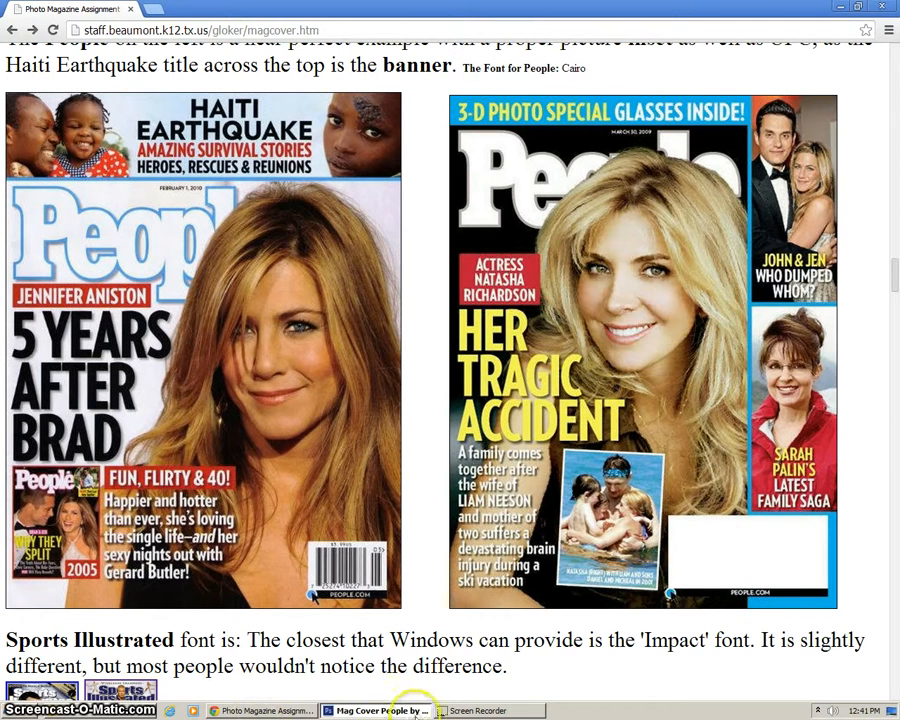
{"action": "left_click", "coordinate": [388, 711]}
{"action": "left_click", "coordinate": [388, 711]}
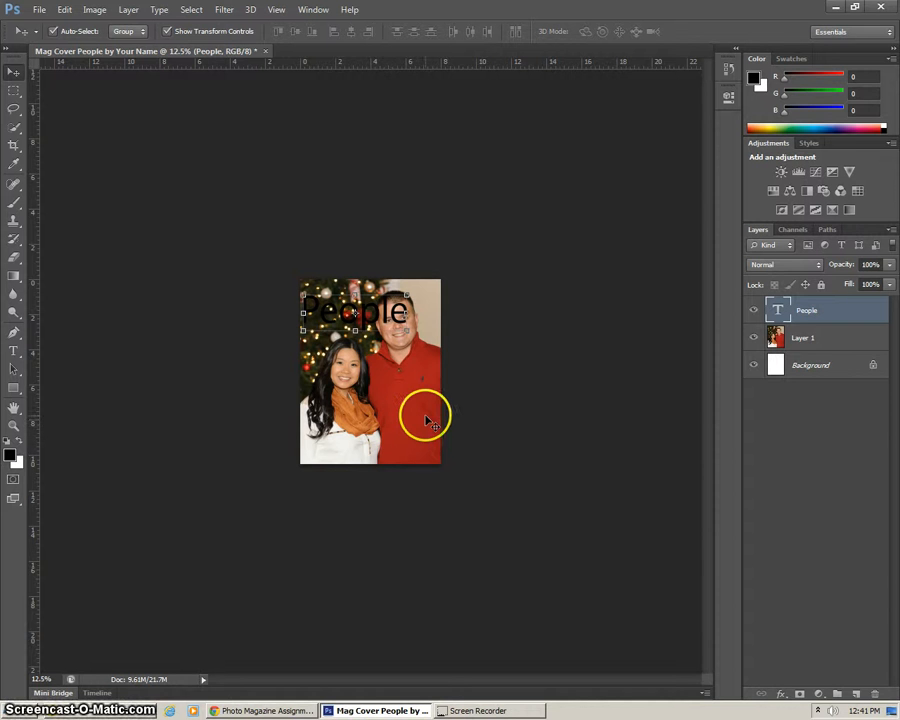
{"action": "left_click_drag", "start_coordinate": [425, 420], "coordinate": [424, 450]}
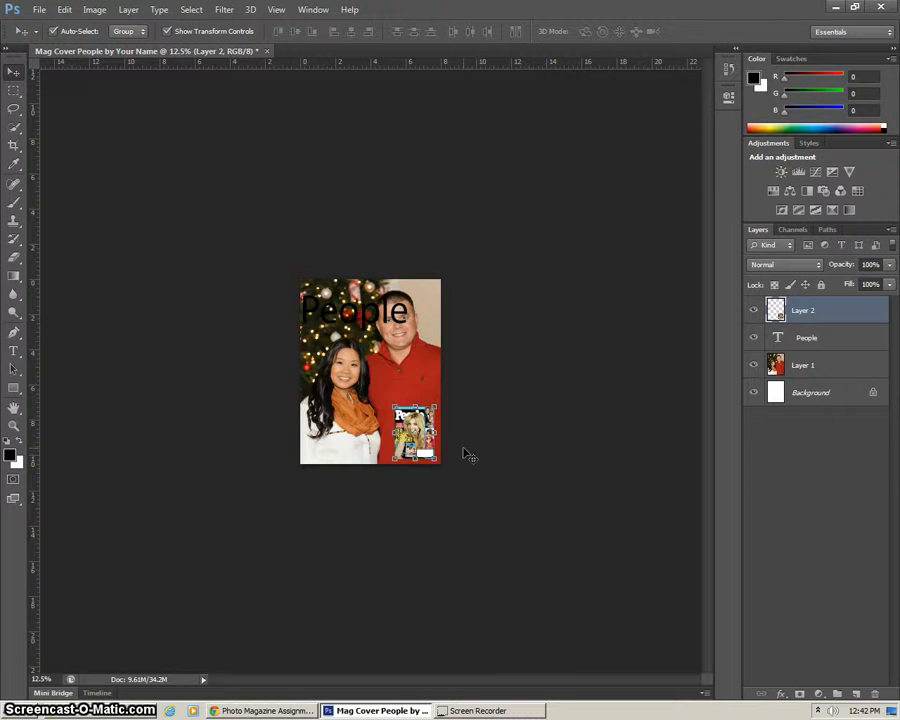
Step: Select the whole "People" title text for editing and show its detailed character settings
{"action": "key", "text": "ctrl+0"}
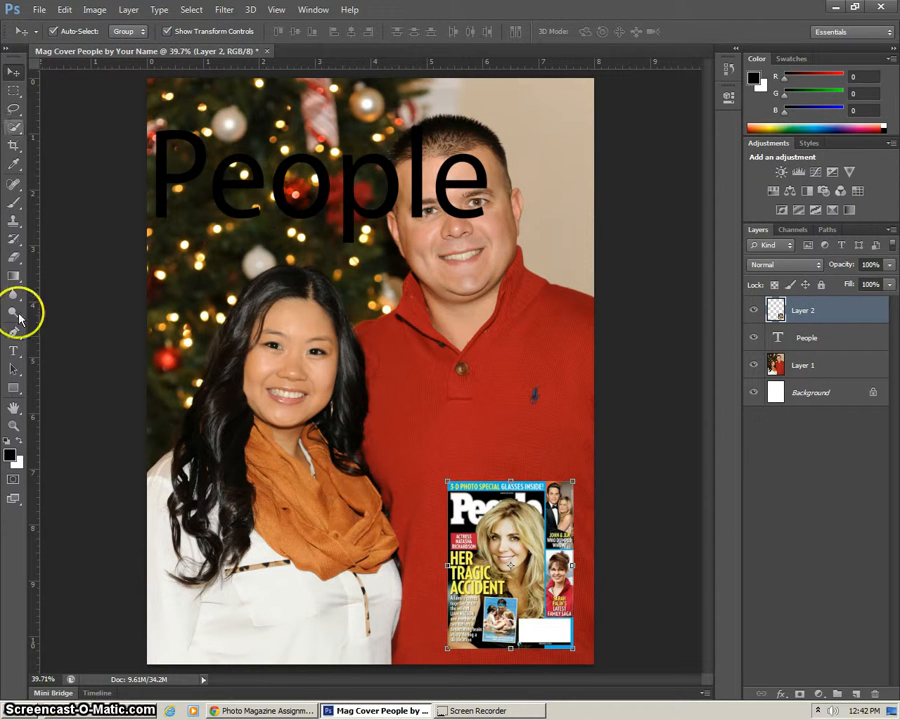
{"action": "left_click", "coordinate": [14, 356]}
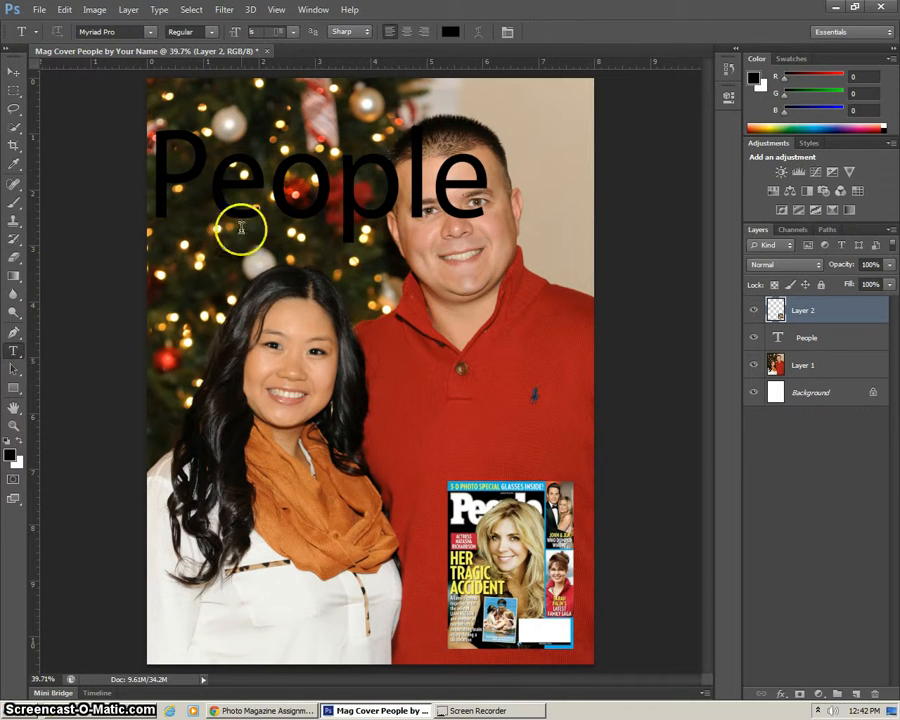
{"action": "left_click", "coordinate": [216, 182]}
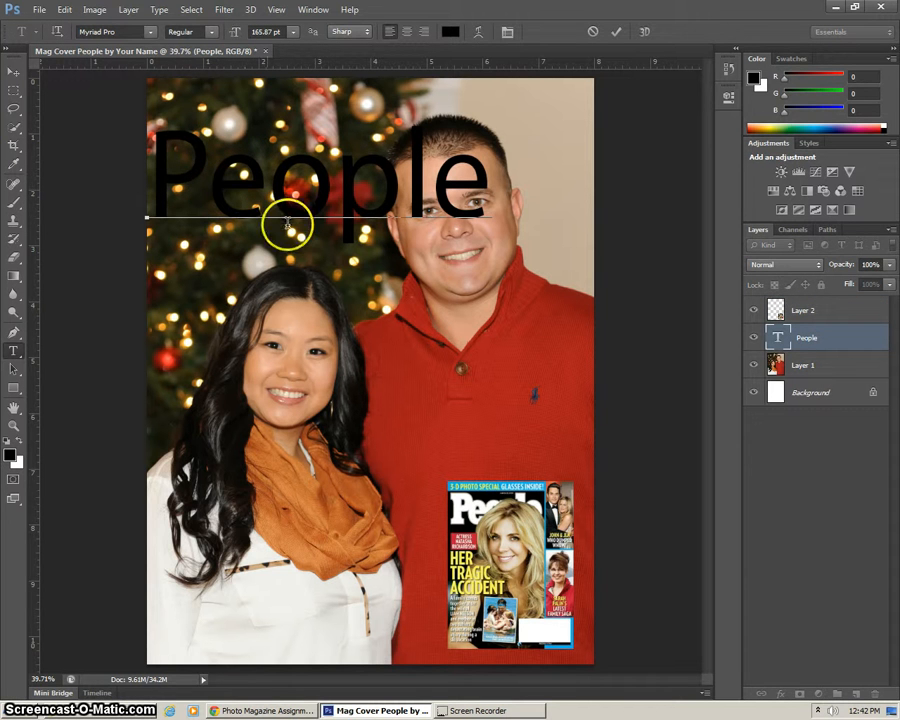
{"action": "left_click", "coordinate": [509, 37]}
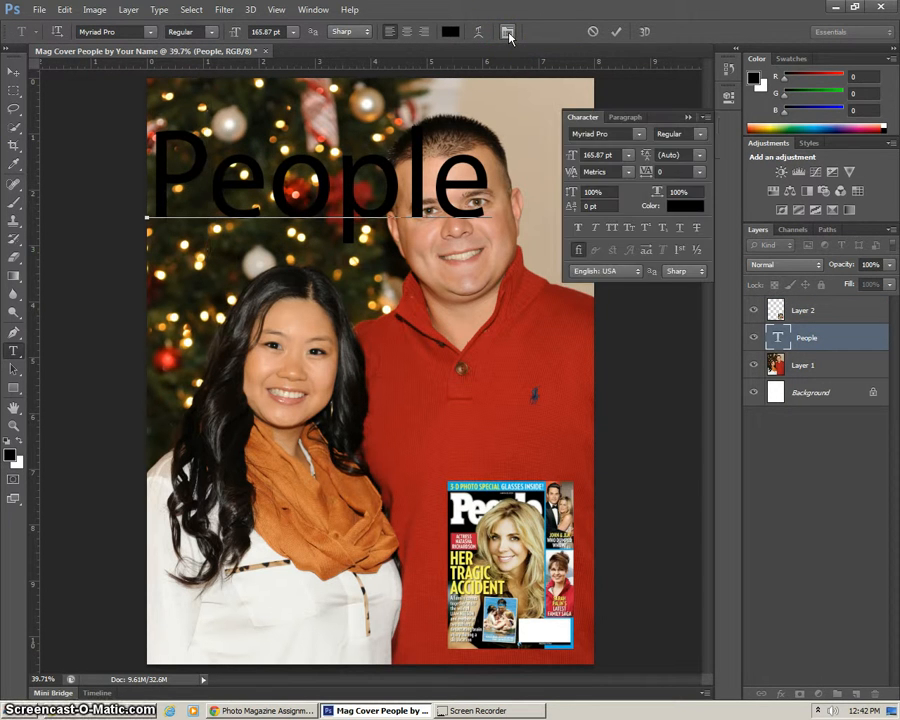
{"action": "left_click", "coordinate": [509, 37]}
{"action": "left_click", "coordinate": [509, 37]}
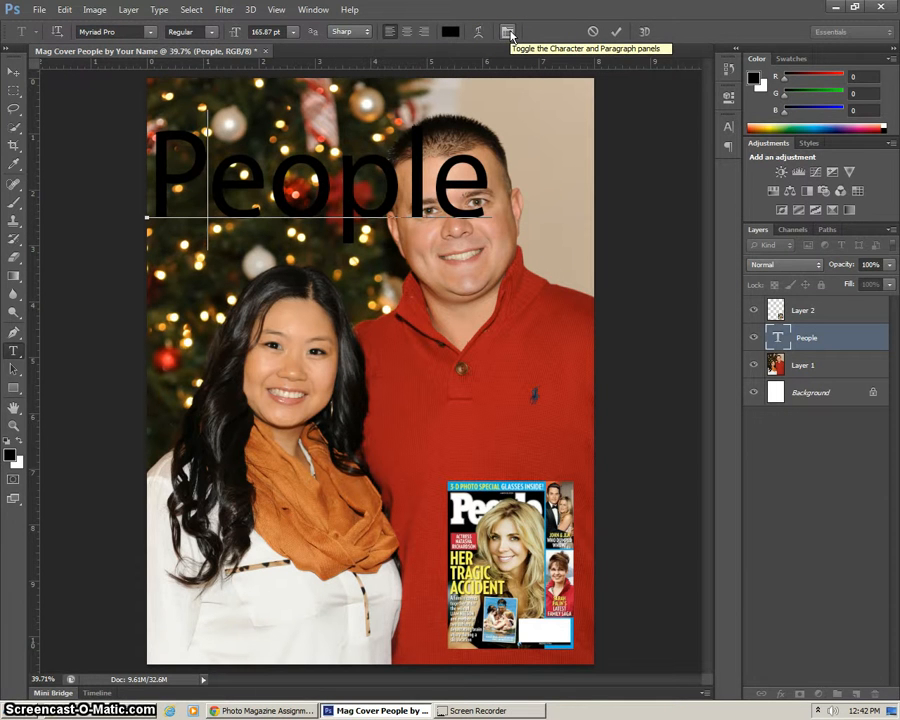
{"action": "left_click", "coordinate": [509, 35]}
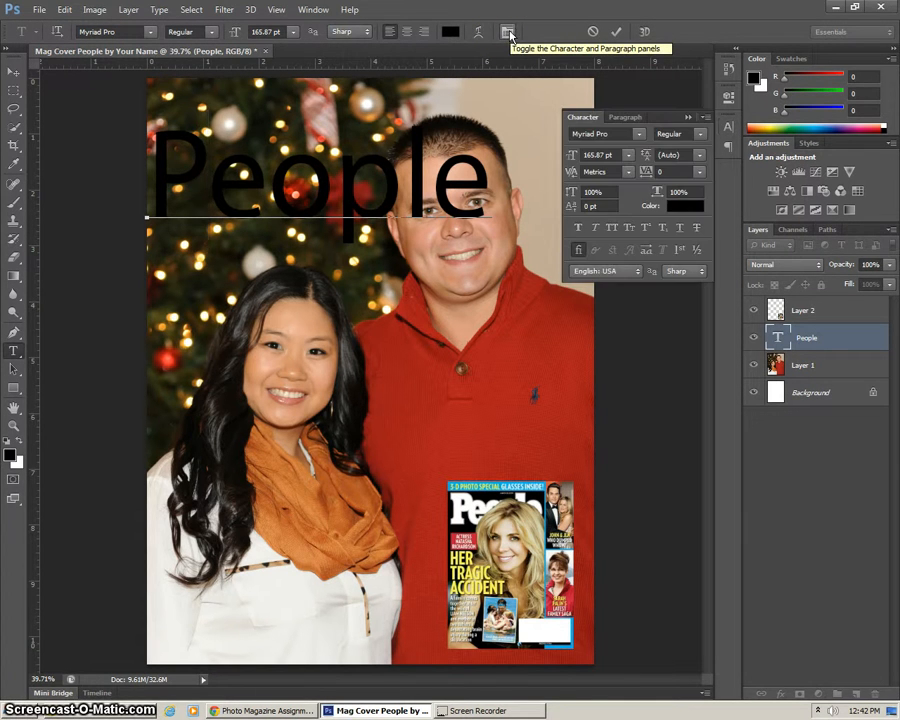
{"action": "left_click", "coordinate": [214, 198]}
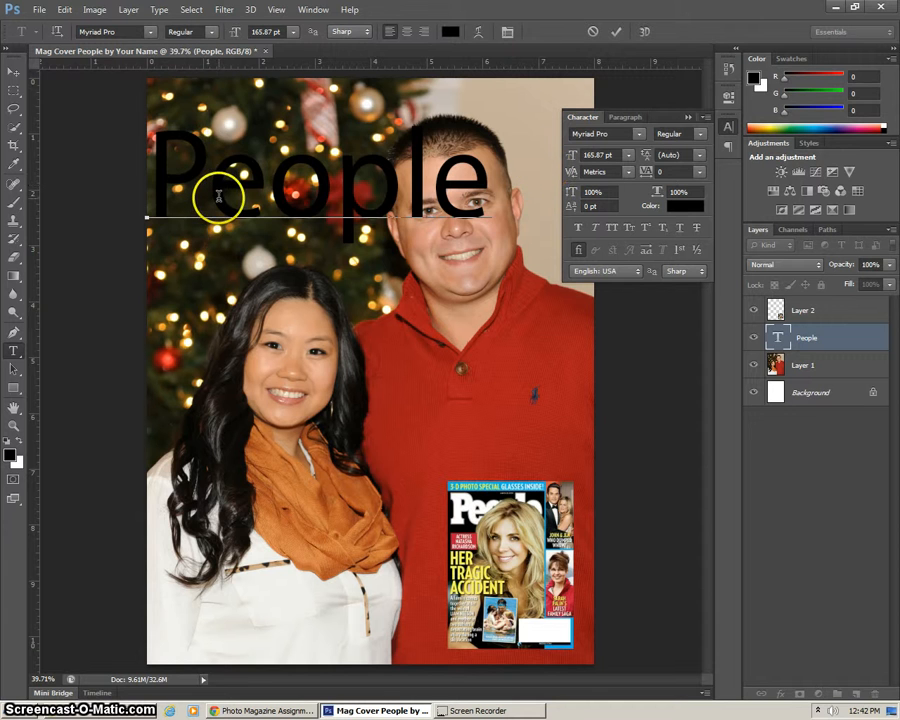
{"action": "double_click", "coordinate": [226, 197]}
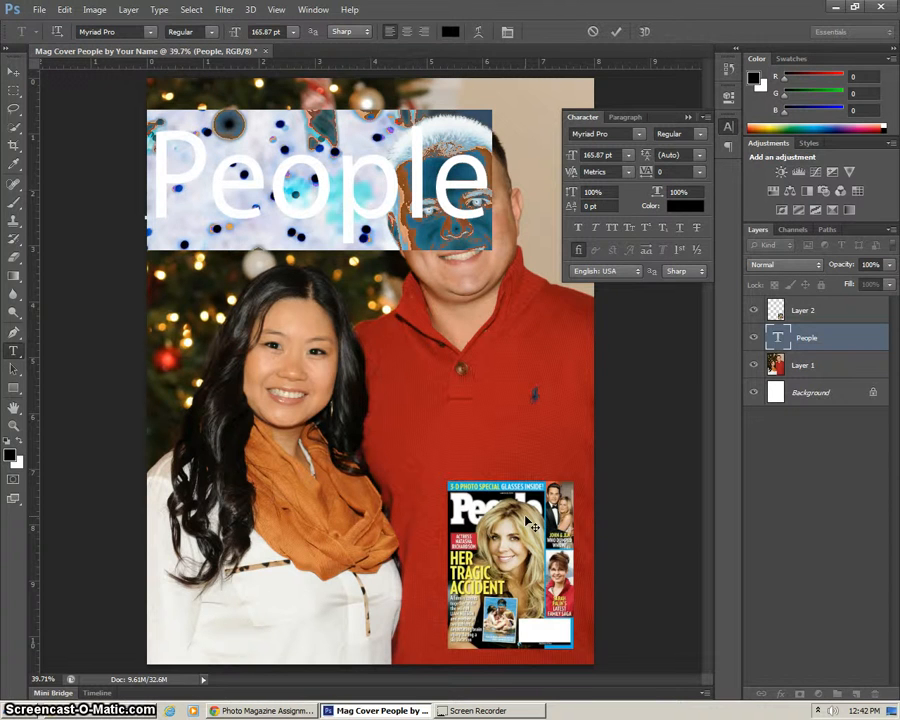
Step: Look up the People title's match in the assignment page's font list and set the selected title's font to Cairo SF
{"action": "key", "text": "alt+Tab"}
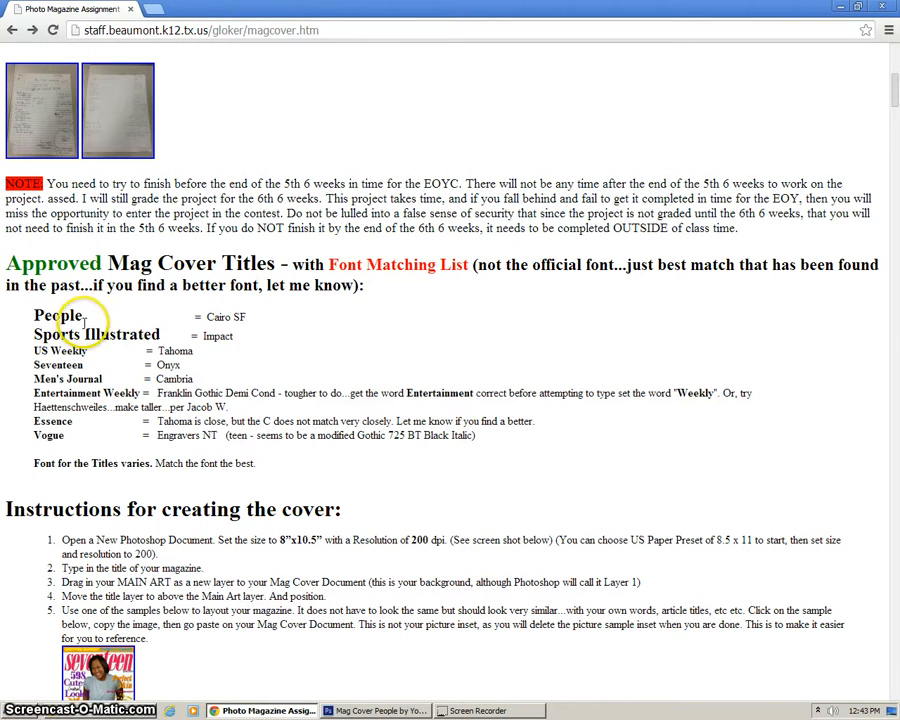
{"action": "key", "text": "alt+Tab"}
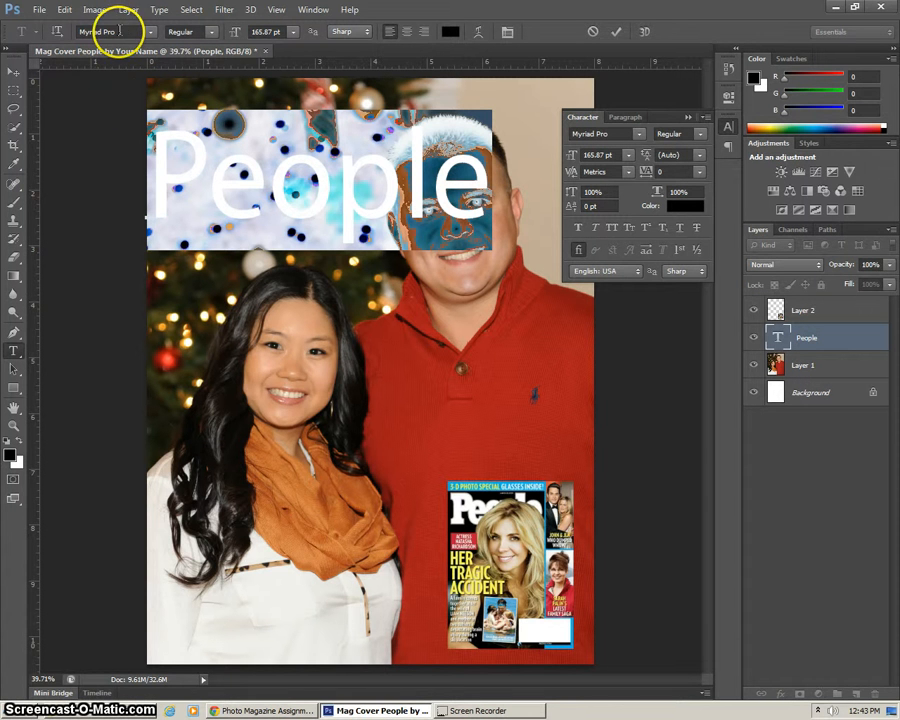
{"action": "left_click", "coordinate": [152, 33]}
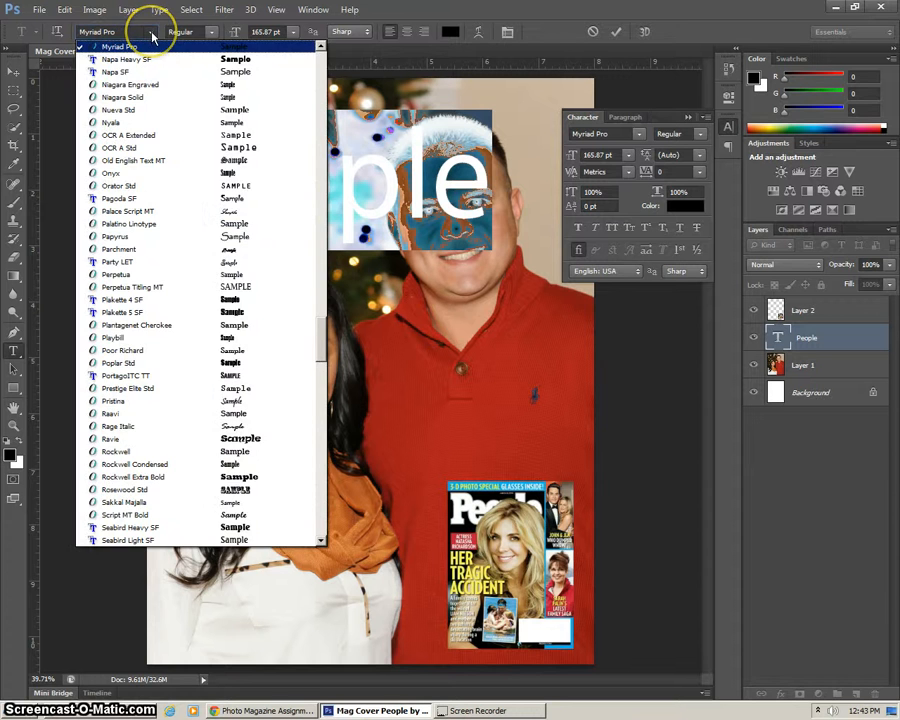
{"action": "left_click", "coordinate": [106, 31]}
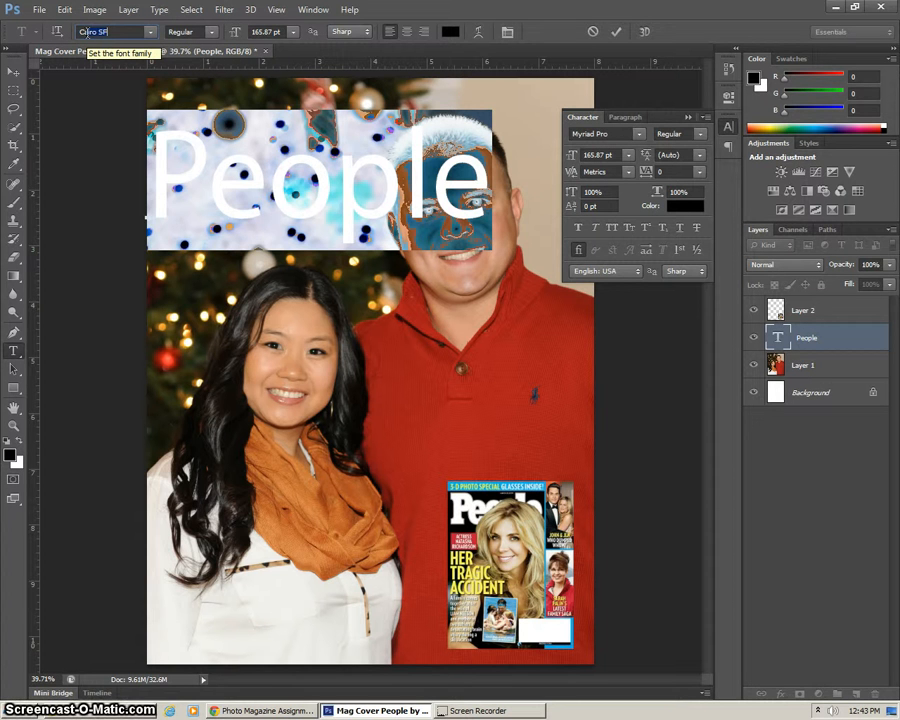
{"action": "key", "text": "Return"}
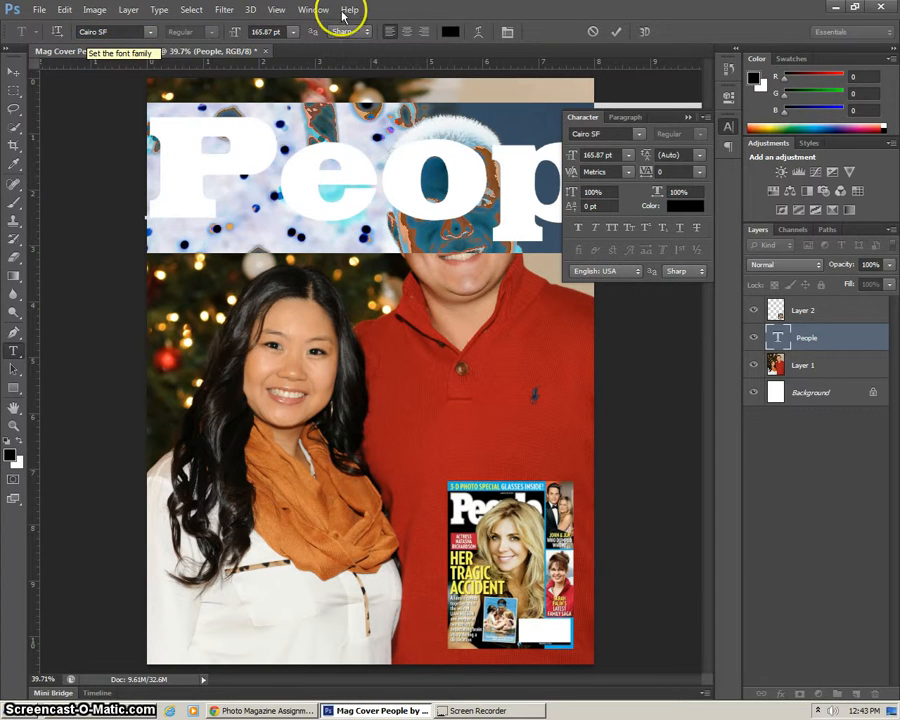
Step: Try tighter tracking on the selected People title, going down to -90
{"action": "left_click", "coordinate": [700, 175]}
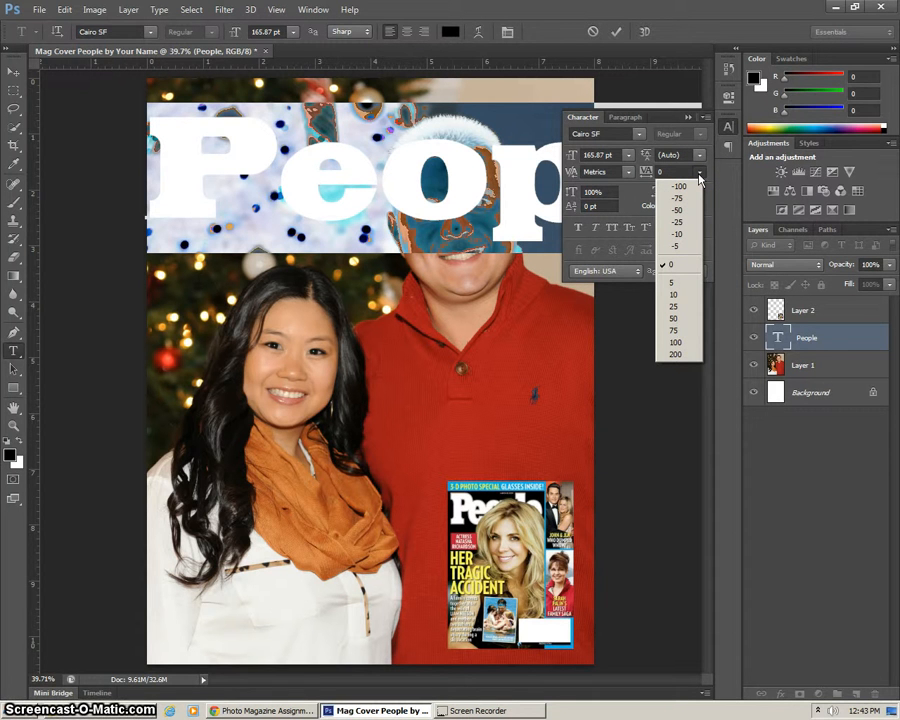
{"action": "left_click", "coordinate": [626, 173]}
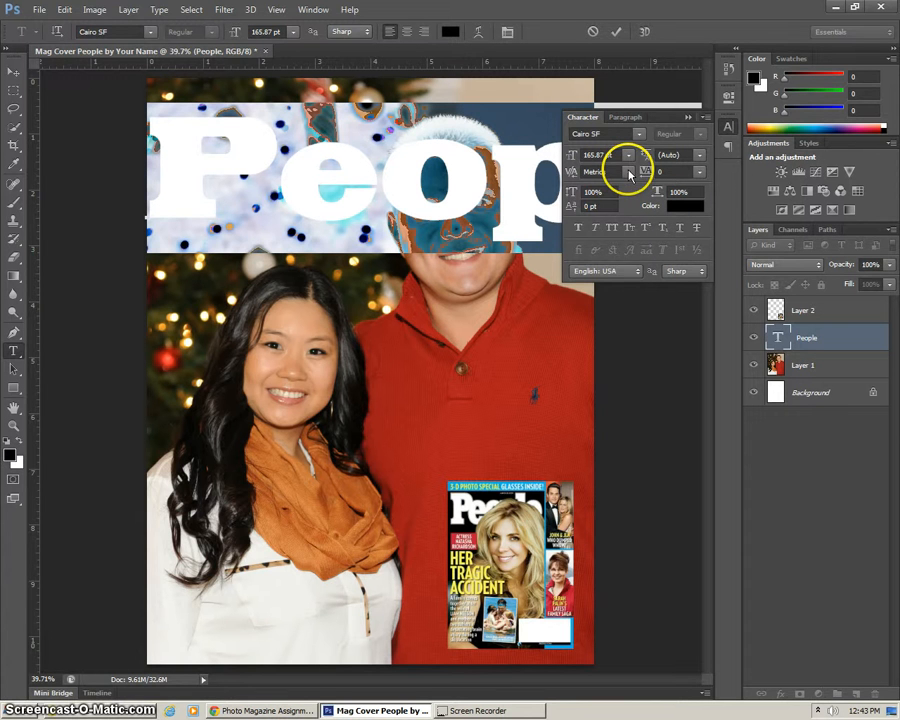
{"action": "left_click", "coordinate": [626, 173]}
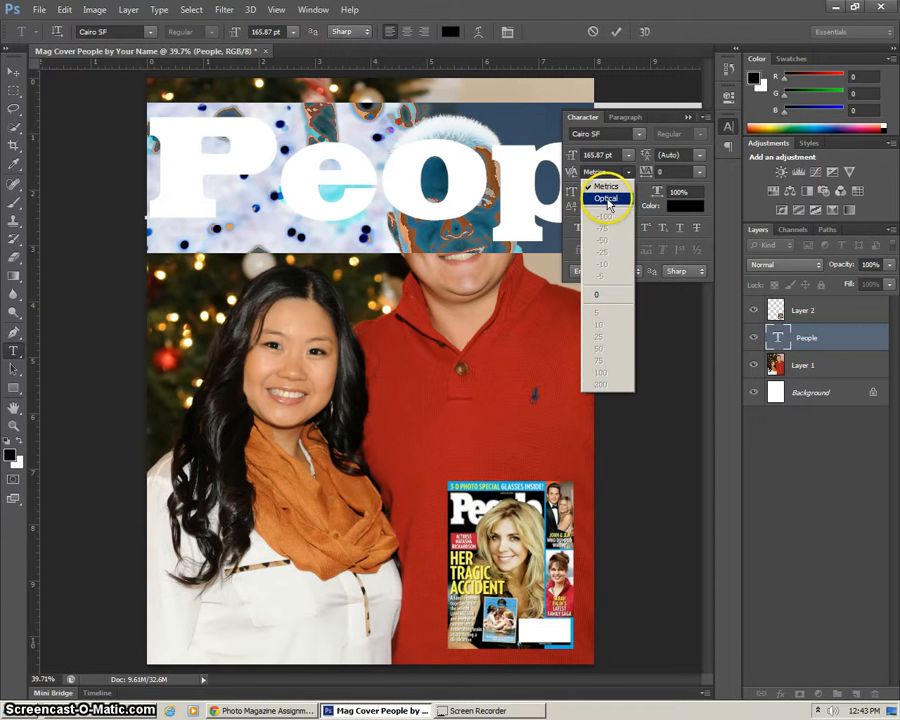
{"action": "left_click", "coordinate": [698, 172]}
{"action": "left_click", "coordinate": [698, 173]}
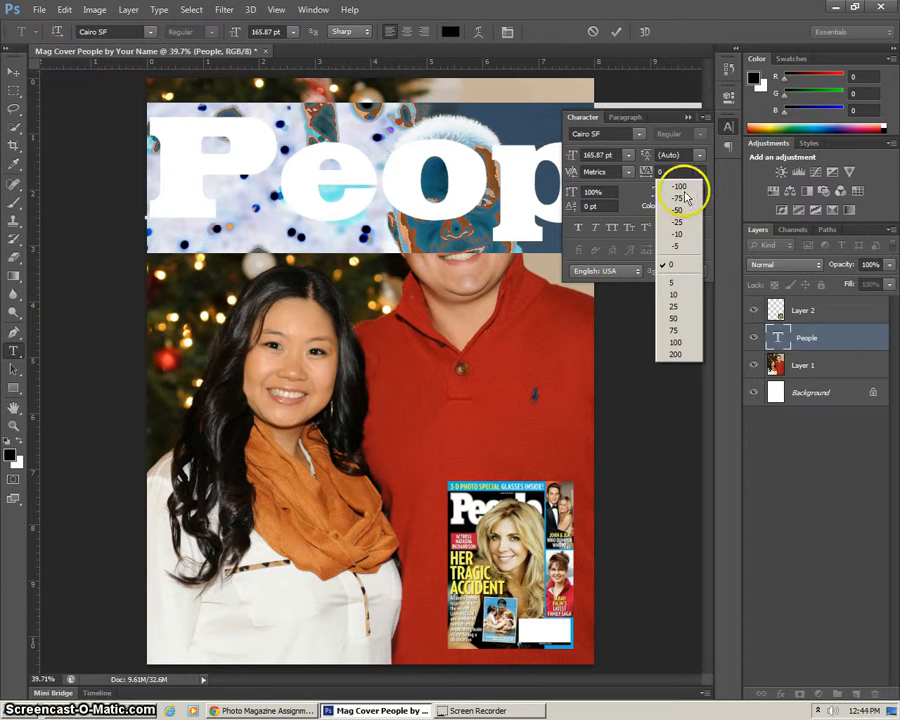
{"action": "left_click", "coordinate": [678, 212]}
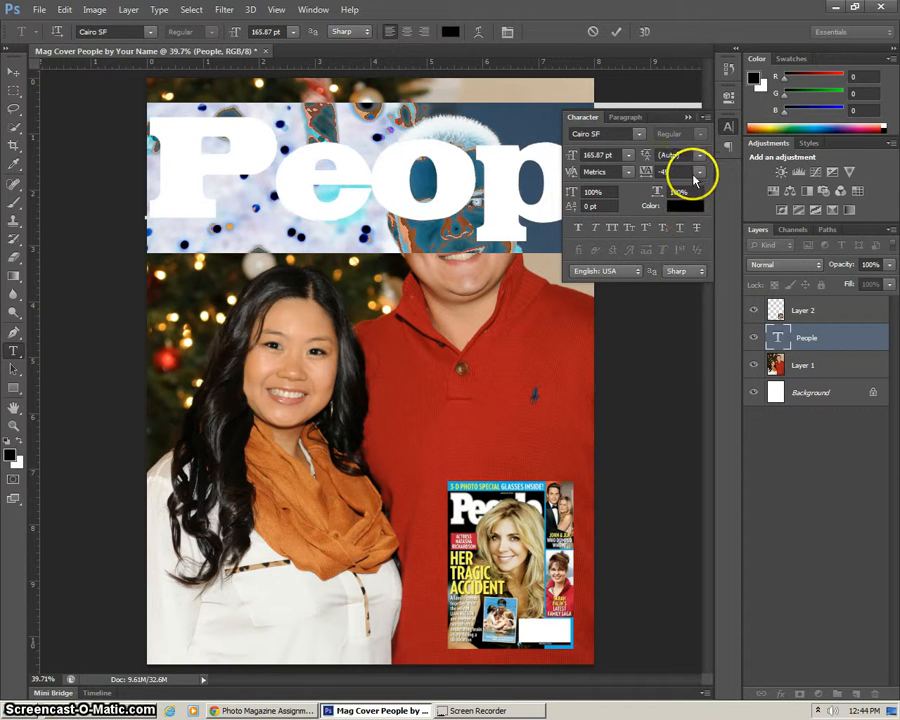
{"action": "left_click", "coordinate": [699, 174]}
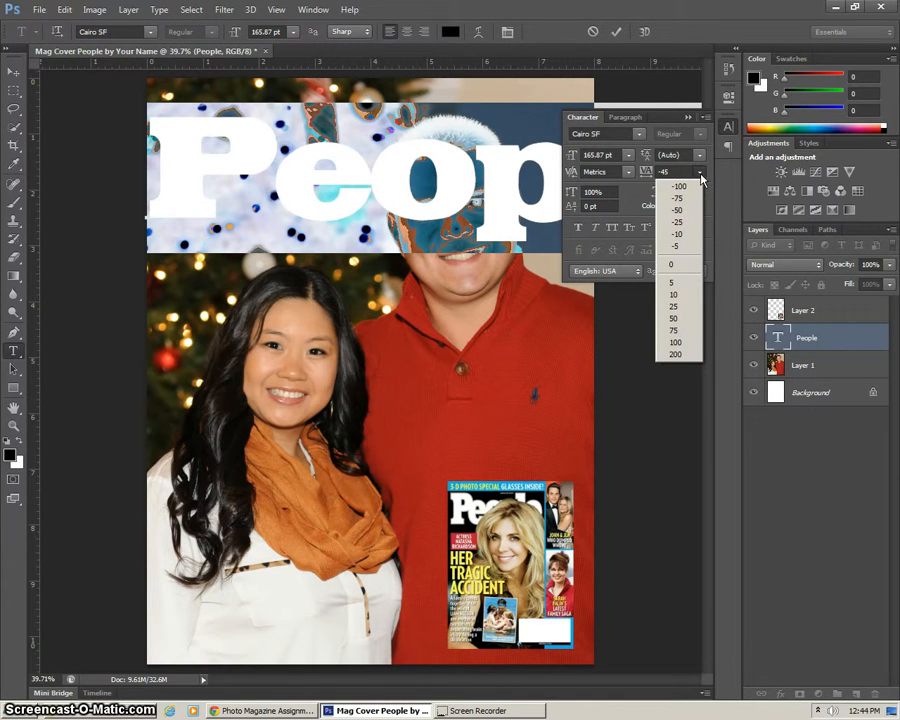
{"action": "left_click", "coordinate": [689, 196]}
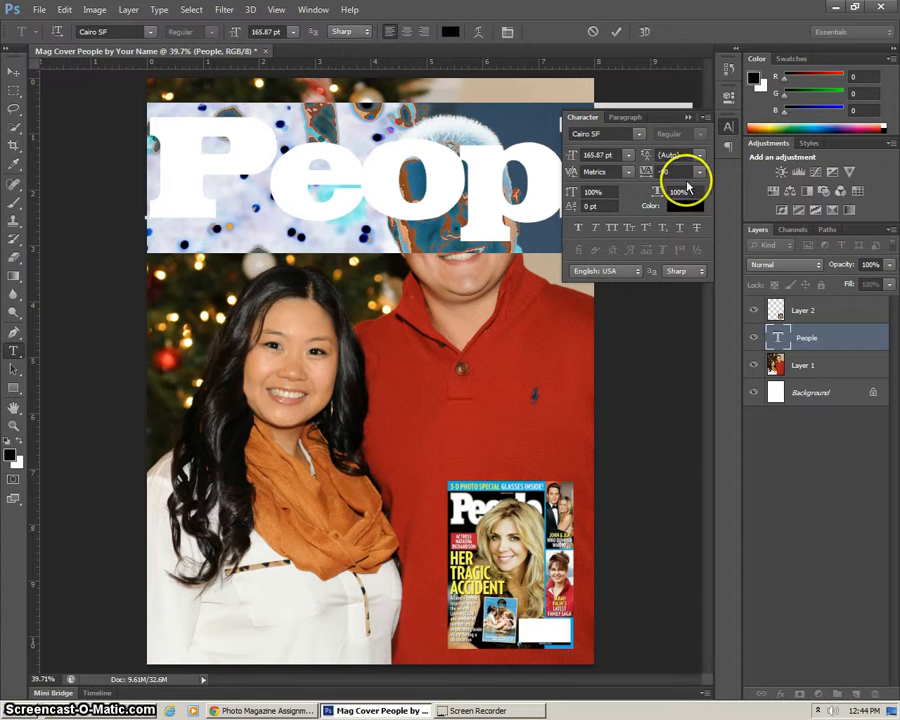
Step: Set the People title's tracking to -158 and commit the text edit
{"action": "left_click", "coordinate": [701, 174]}
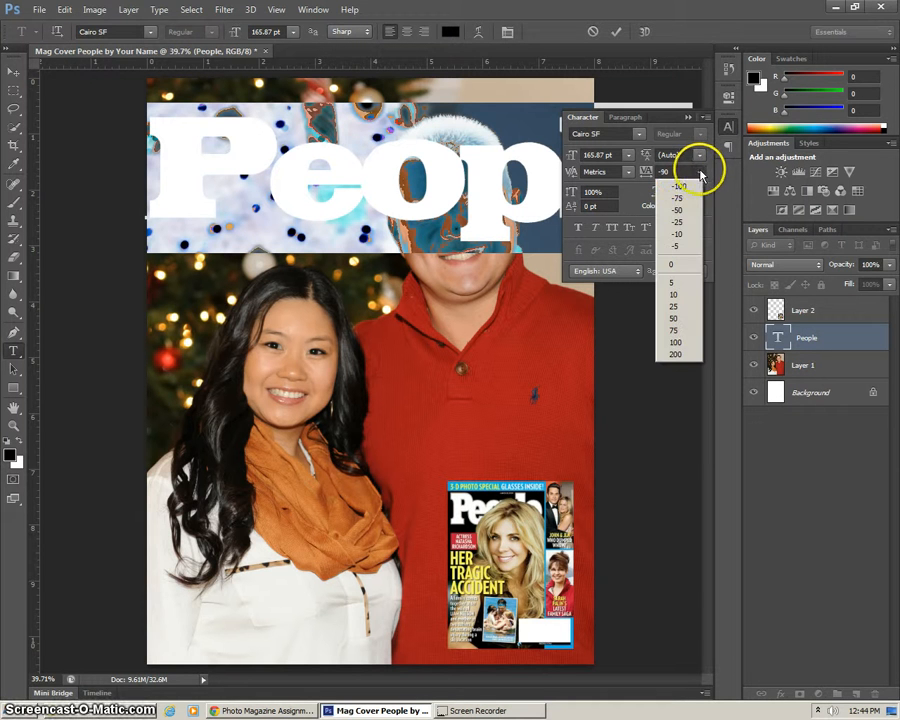
{"action": "left_click", "coordinate": [680, 172]}
{"action": "left_click", "coordinate": [651, 175]}
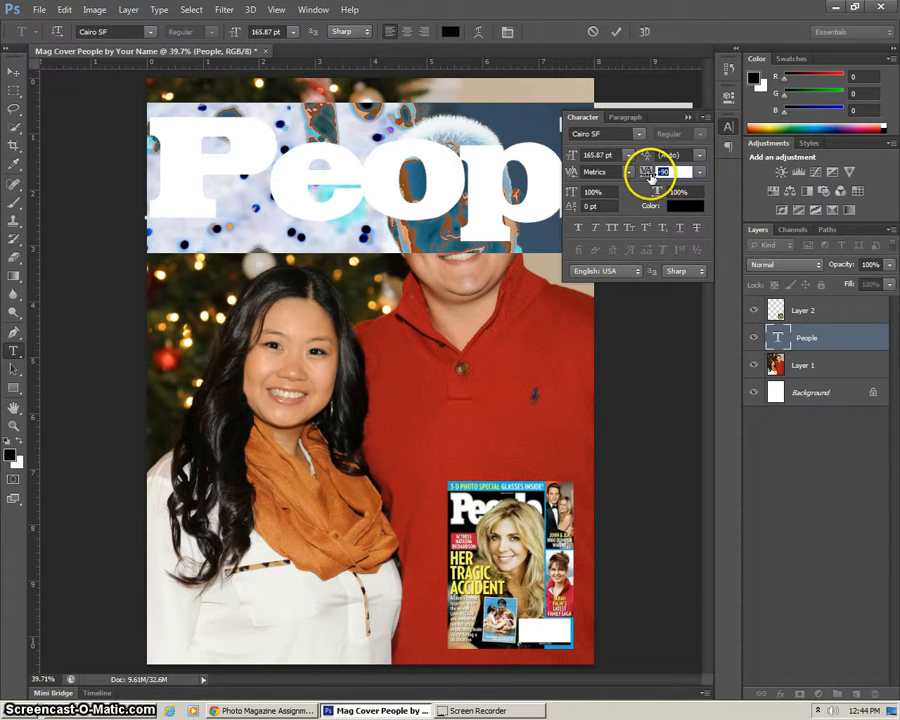
{"action": "type", "text": "-15"}
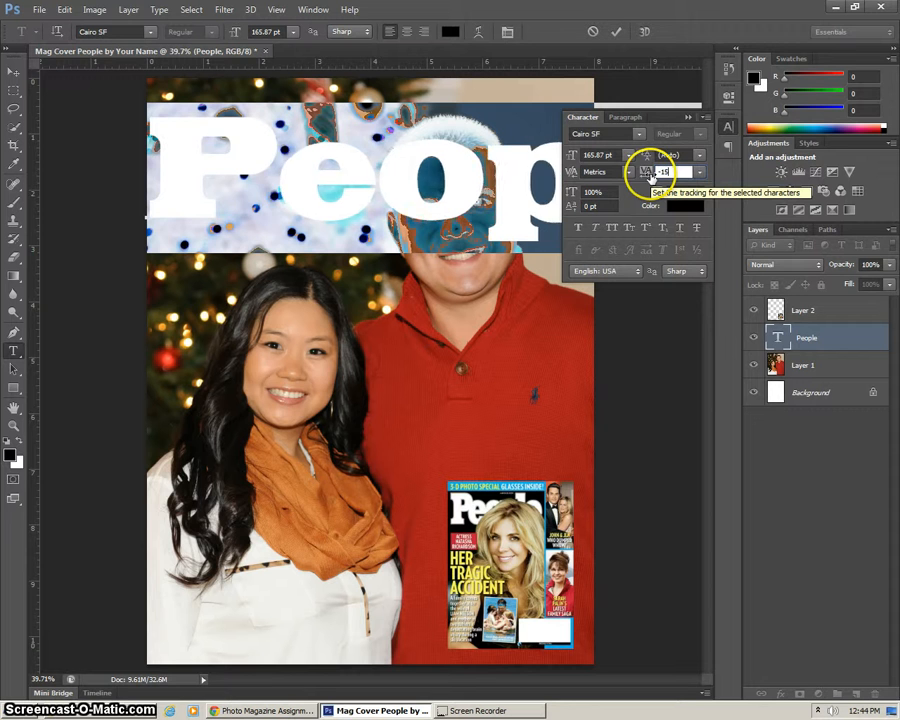
{"action": "type", "text": "0"}
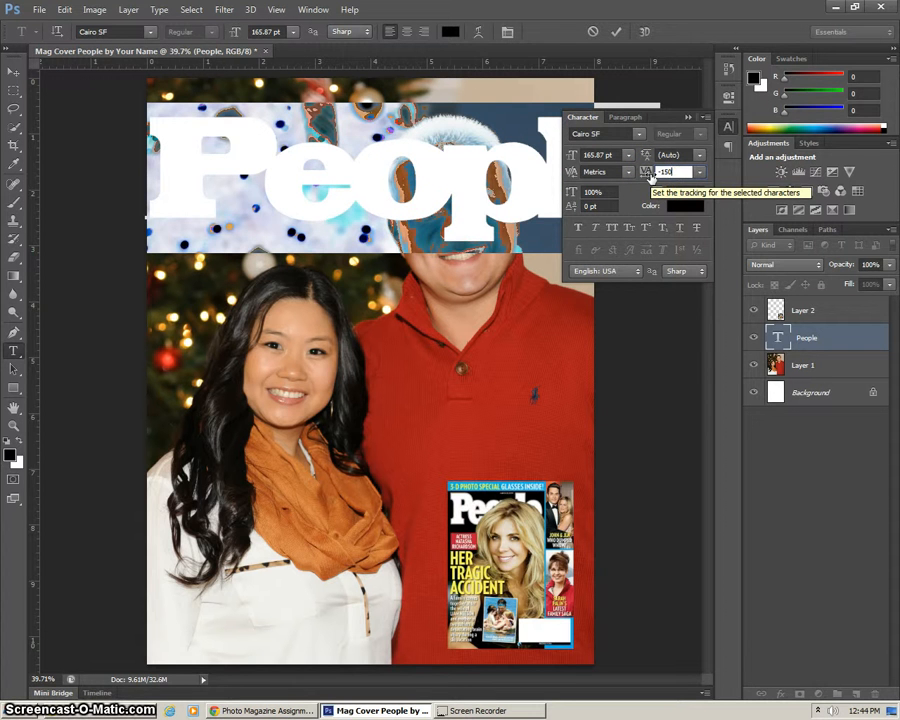
{"action": "key", "text": "BackSpace"}
{"action": "type", "text": "75"}
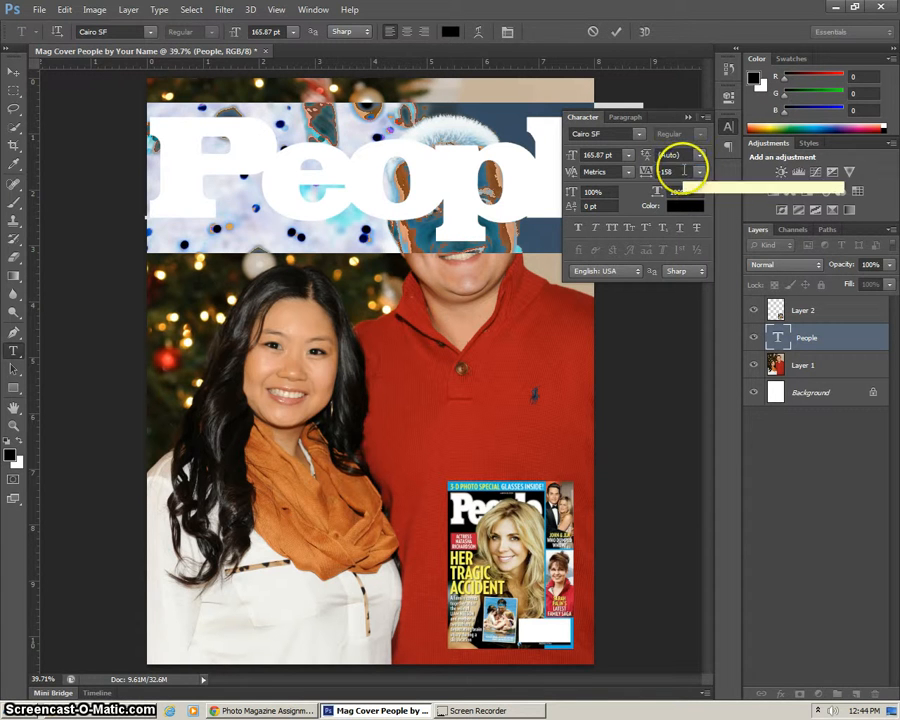
{"action": "key", "text": "Return"}
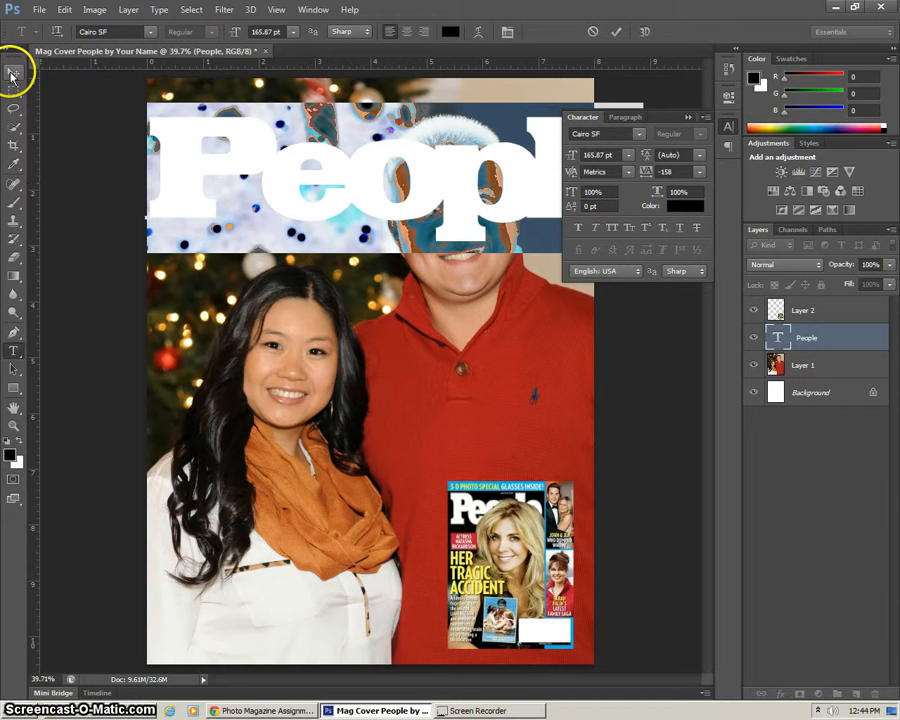
{"action": "left_click", "coordinate": [44, 80]}
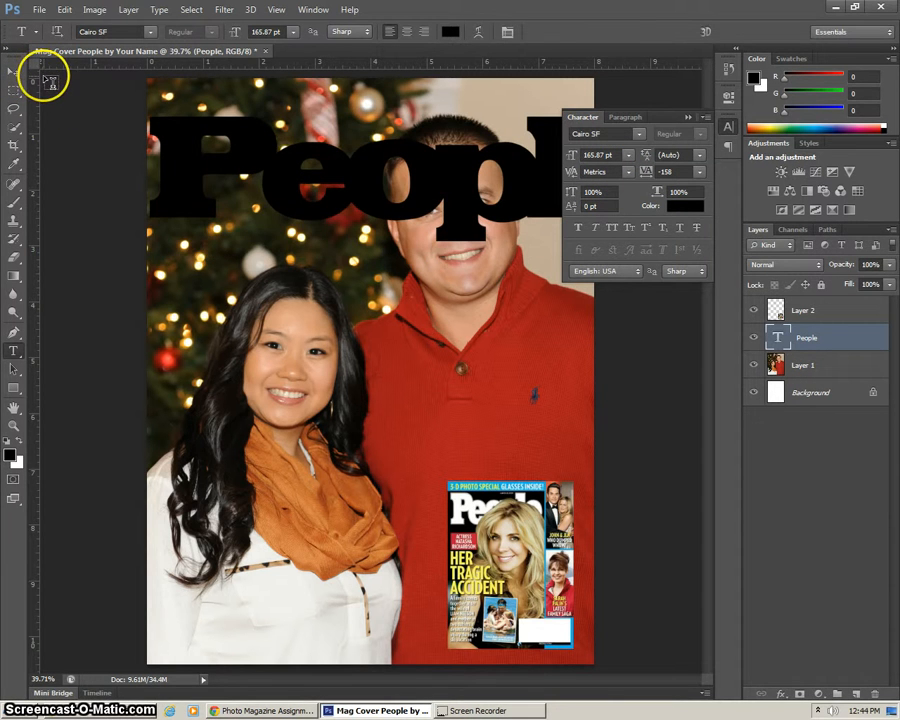
Step: Transform the People title to about 76% width and 107% height, placing it against the cover's left edge
{"action": "left_click", "coordinate": [12, 72]}
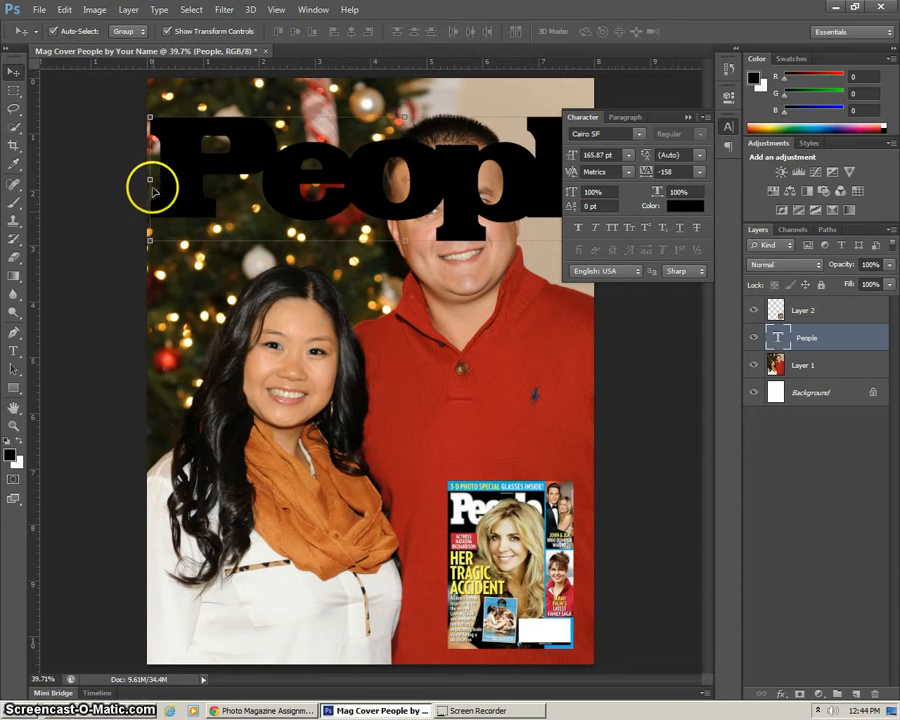
{"action": "left_click_drag", "start_coordinate": [151, 178], "coordinate": [247, 185]}
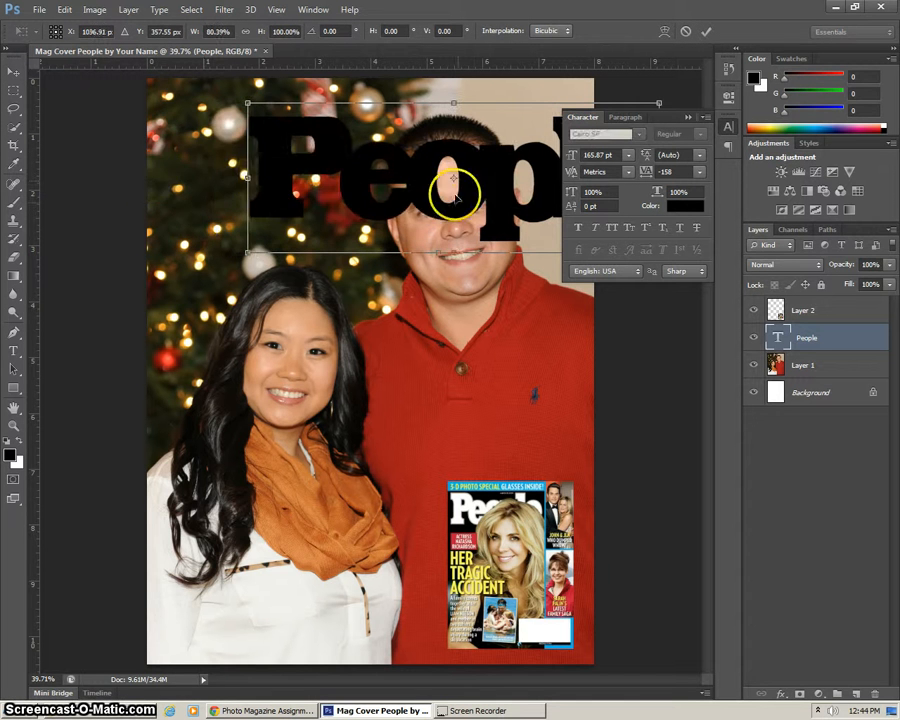
{"action": "left_click_drag", "start_coordinate": [453, 195], "coordinate": [380, 208]}
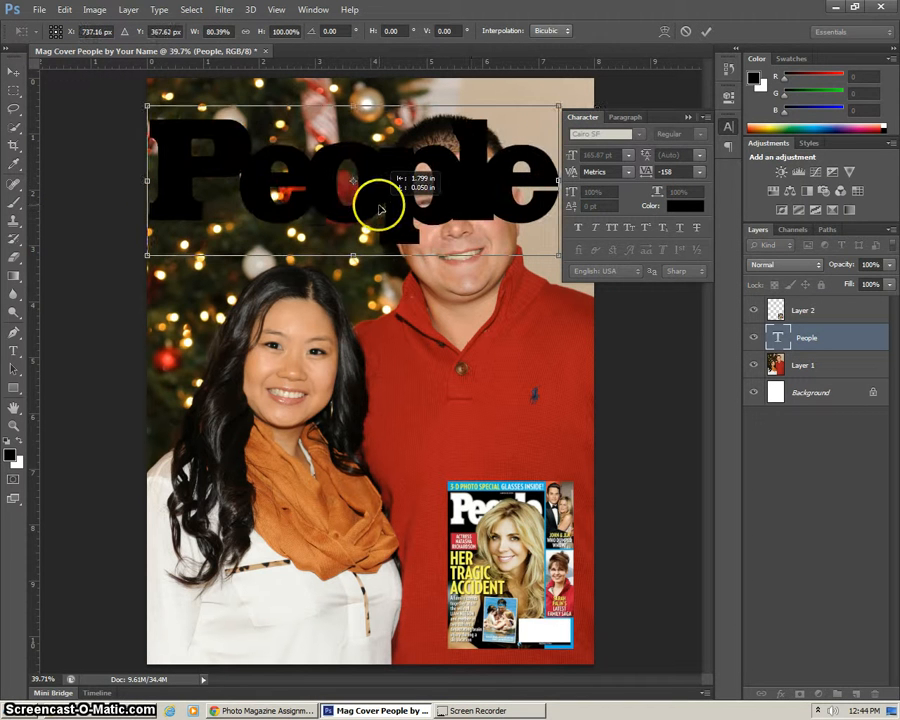
{"action": "mouse_move", "coordinate": [558, 104]}
{"action": "left_mouse_down"}
{"action": "mouse_move", "coordinate": [520, 107]}
{"action": "mouse_move", "coordinate": [557, 103]}
{"action": "left_mouse_up"}
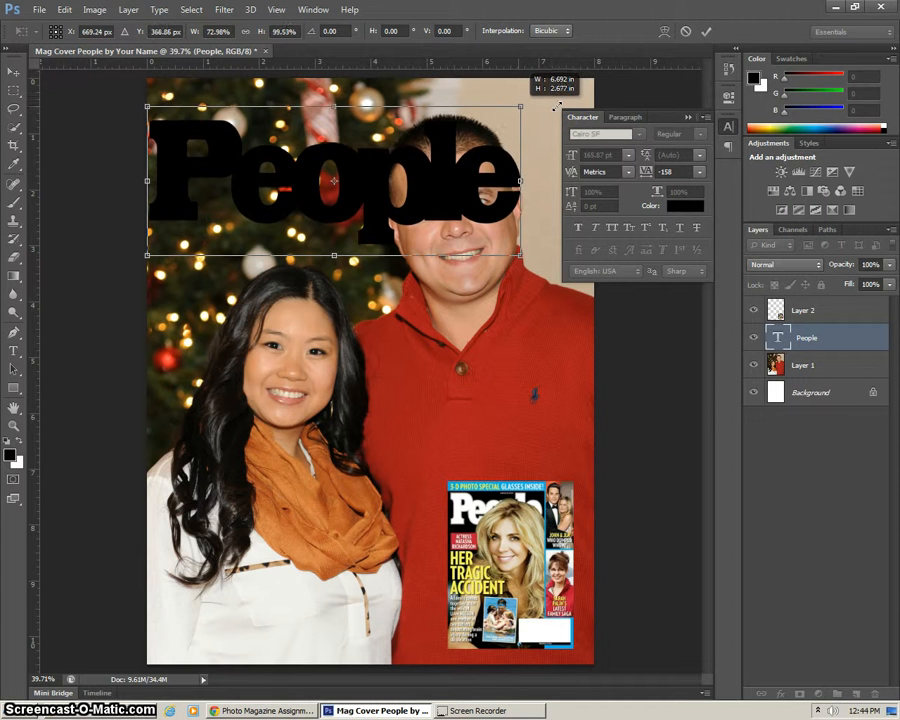
{"action": "left_click_drag", "start_coordinate": [516, 258], "coordinate": [536, 265]}
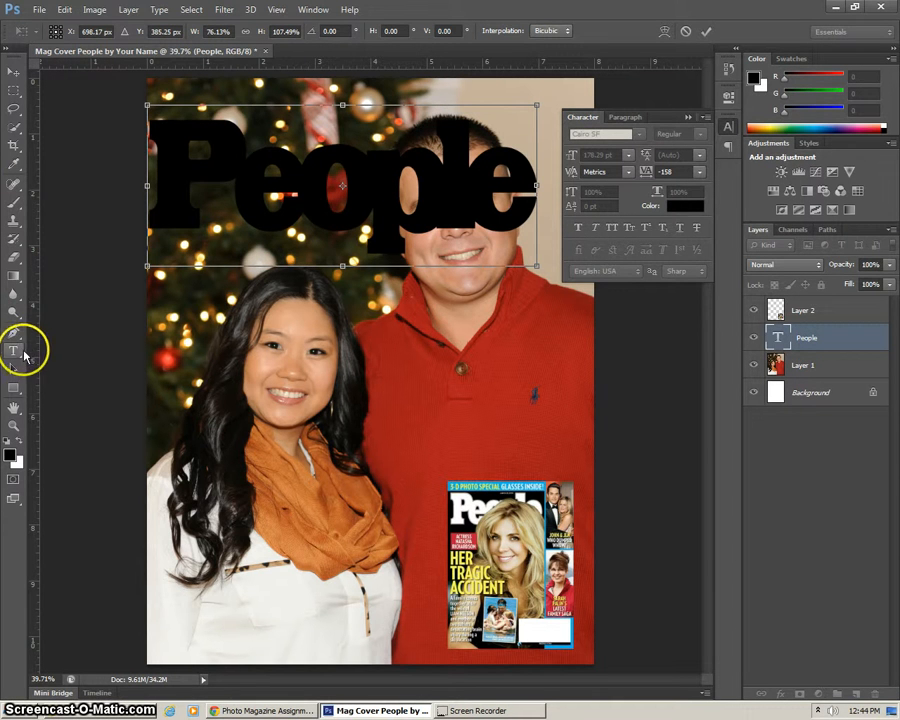
Step: Set the kerning between the "P" and the first "e" of the People title to -50
{"action": "left_click", "coordinate": [13, 352]}
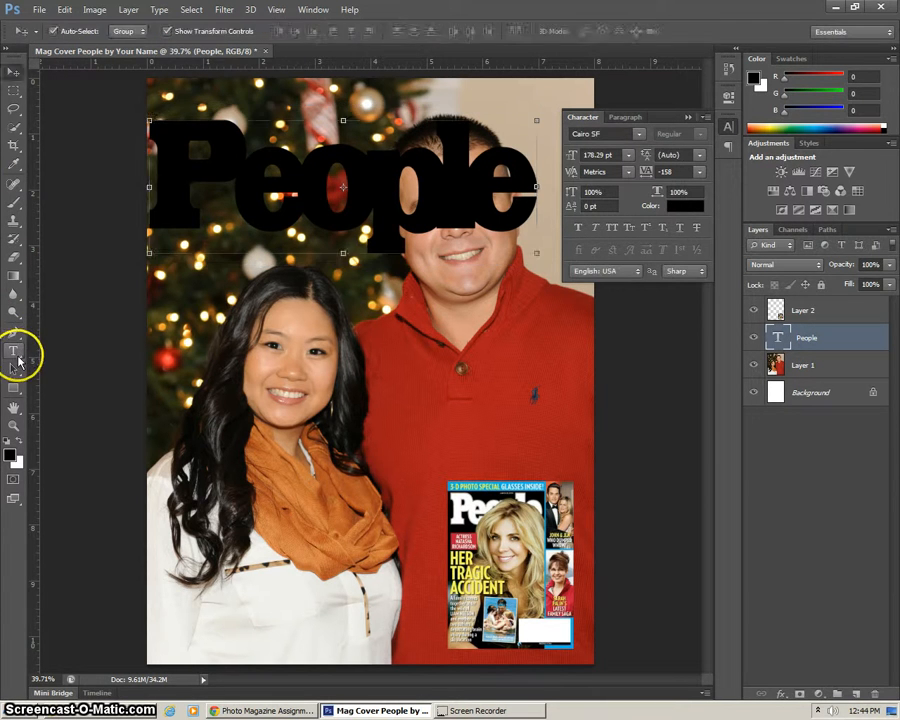
{"action": "left_click", "coordinate": [237, 200]}
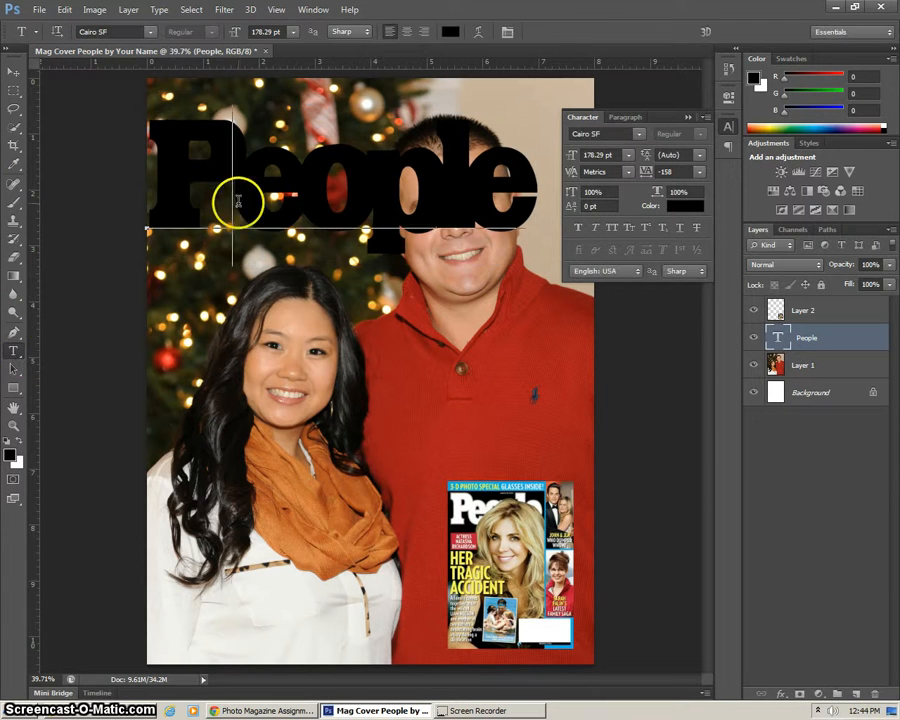
{"action": "left_click", "coordinate": [627, 172]}
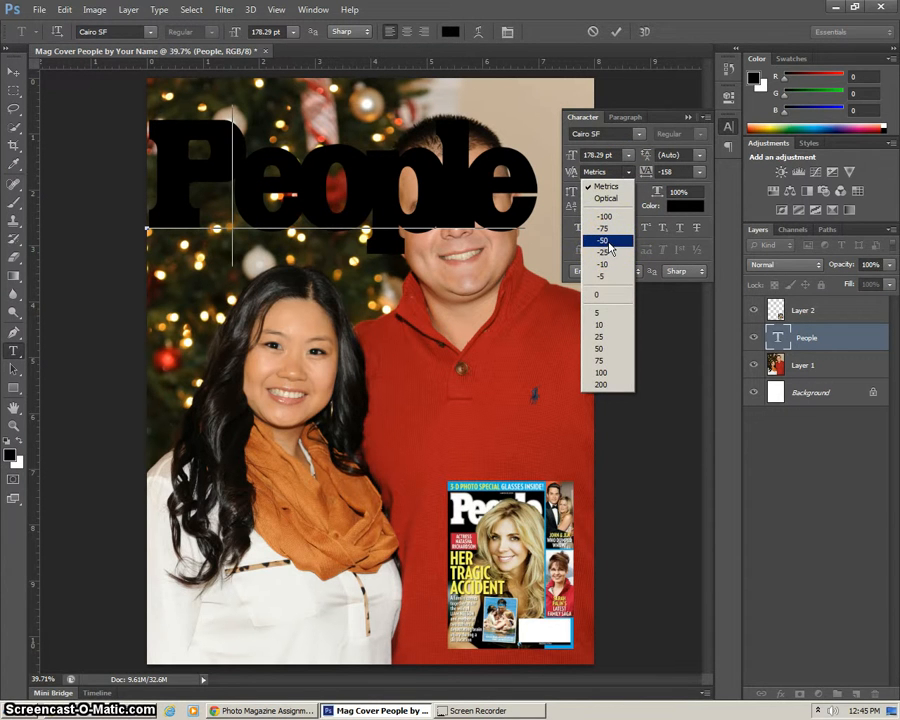
{"action": "left_click", "coordinate": [604, 241]}
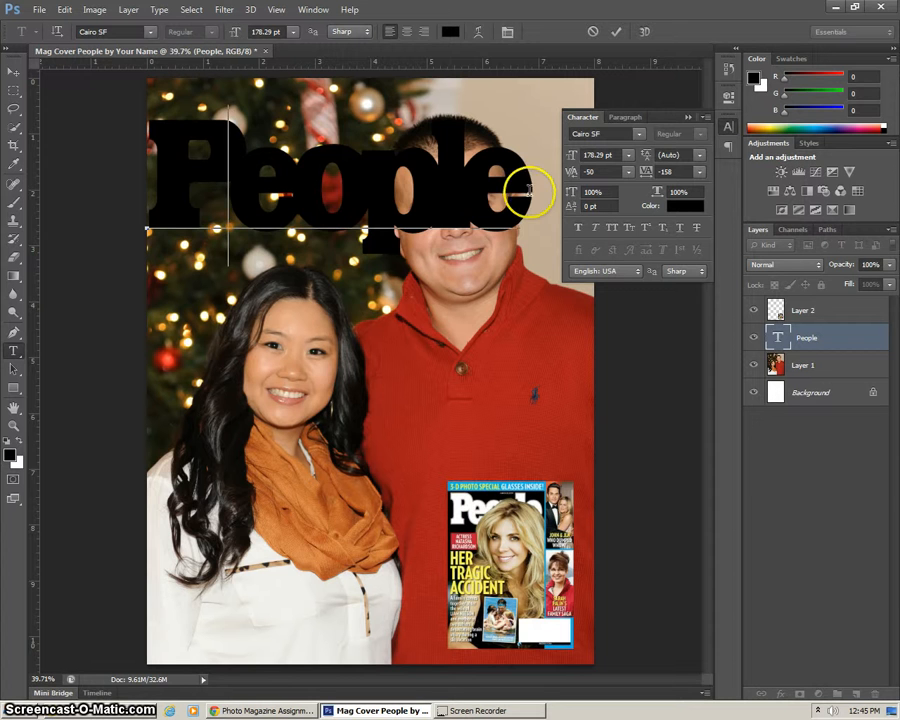
Step: Select all the letters of the People title, loosen their tracking to -126 and commit the text edit
{"action": "key", "text": "shift+Left"}
{"action": "key", "text": "shift+Left"}
{"action": "key", "text": "shift+Left"}
{"action": "key", "text": "shift+Left"}
{"action": "key", "text": "shift+Left"}
{"action": "key", "text": "shift+Left"}
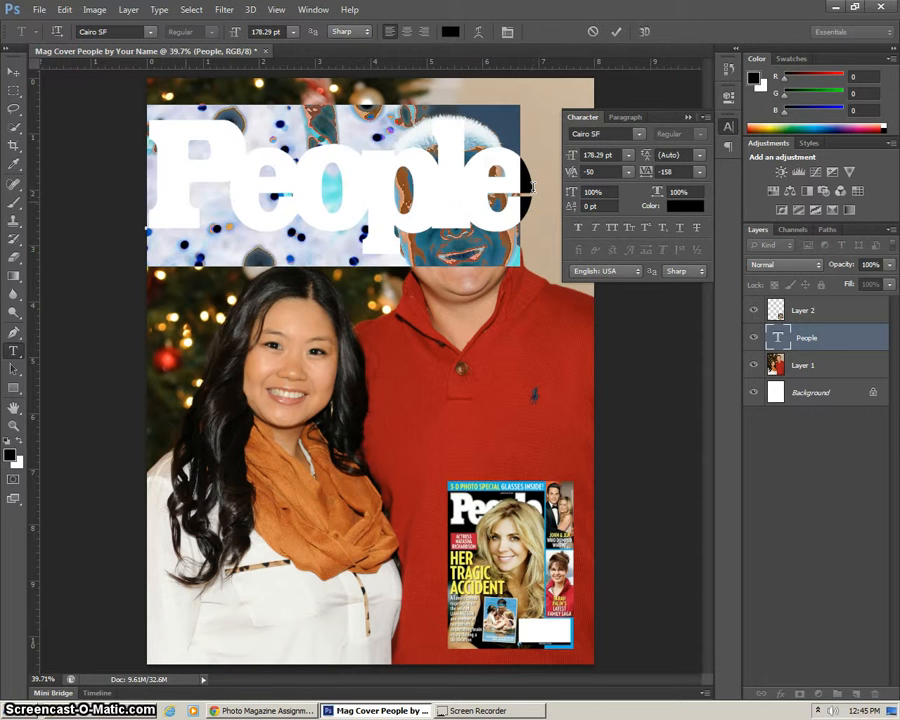
{"action": "left_click", "coordinate": [670, 172]}
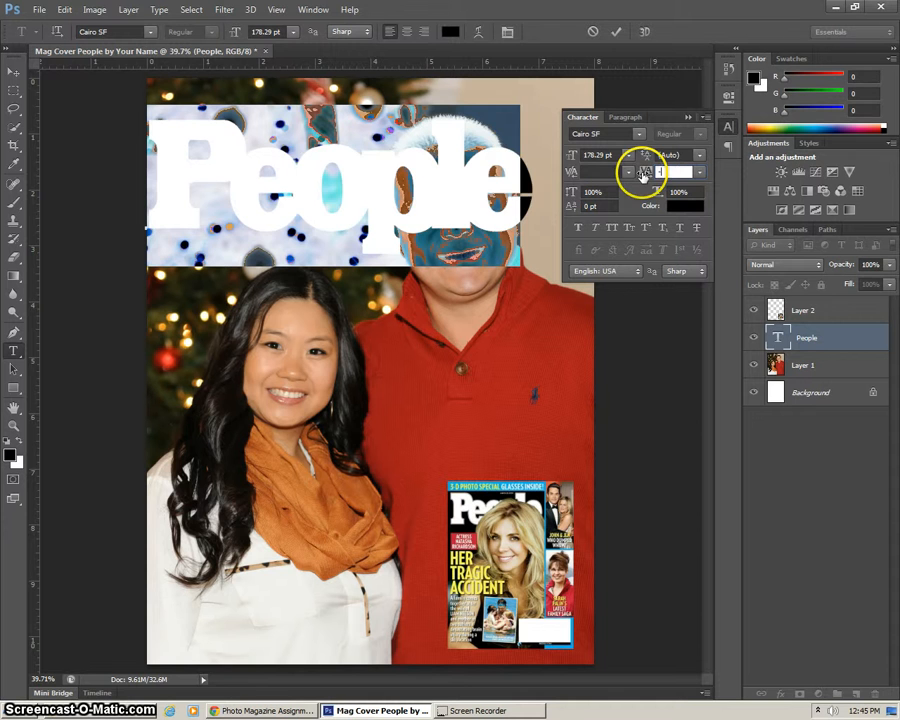
{"action": "left_click_drag", "start_coordinate": [643, 175], "coordinate": [643, 176]}
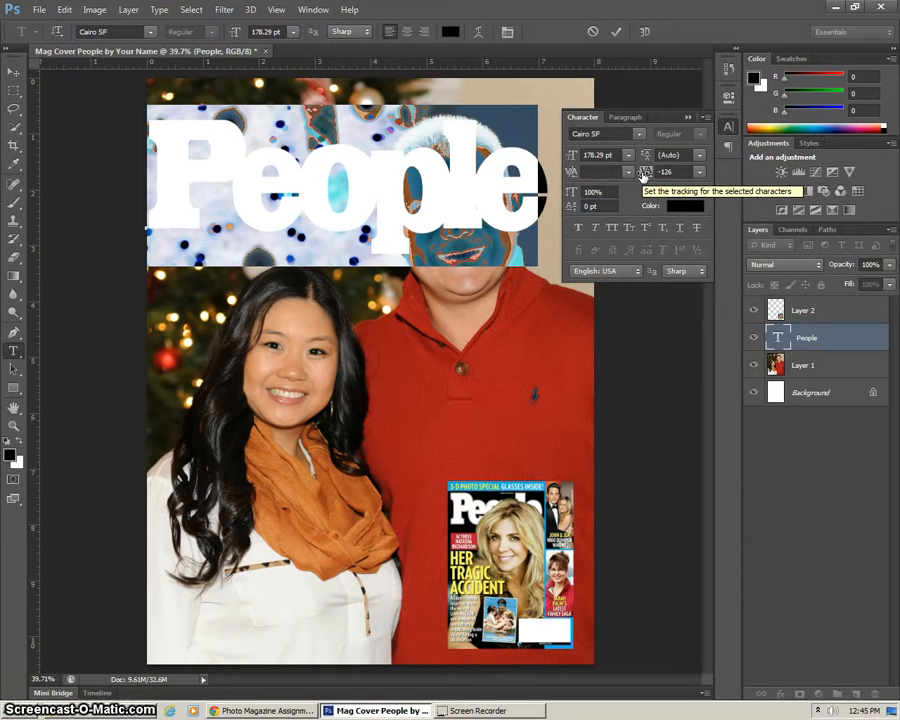
{"action": "key", "text": "ctrl+Return"}
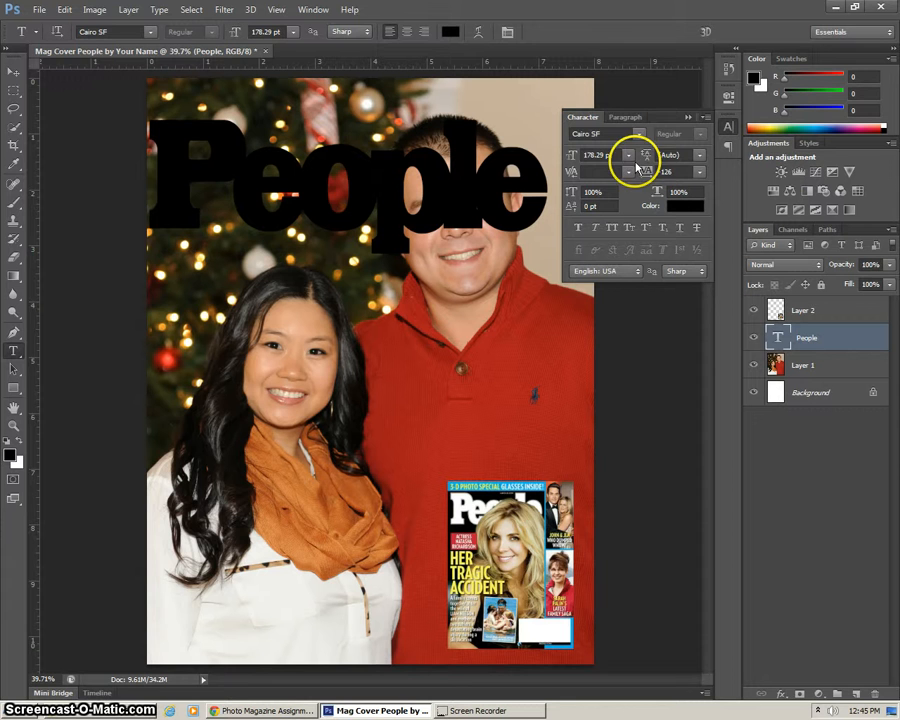
Step: Change the People title's text color to white
{"action": "left_click", "coordinate": [13, 74]}
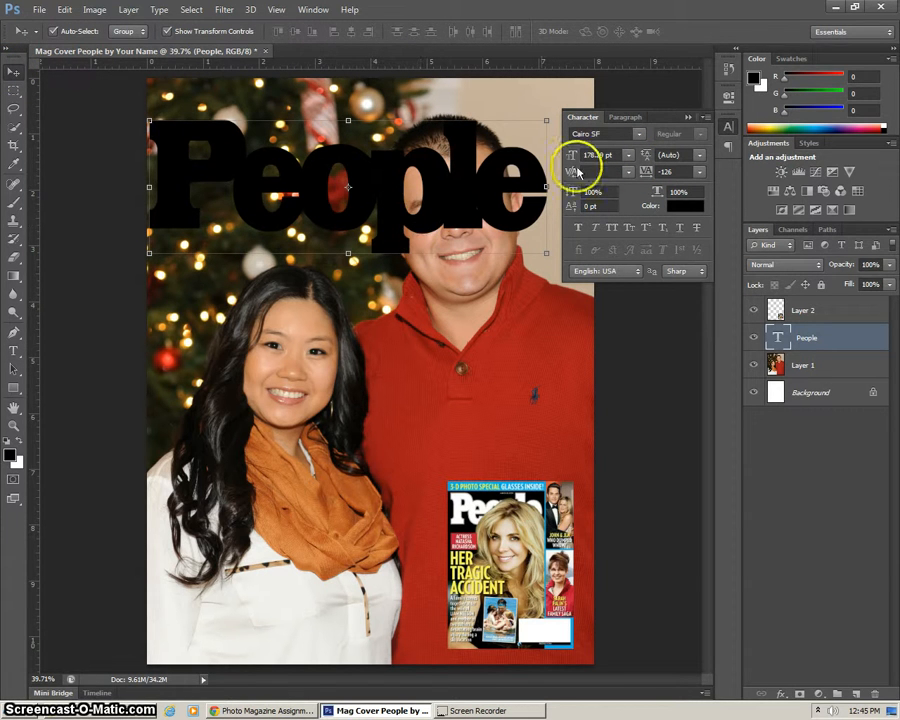
{"action": "left_click", "coordinate": [684, 207]}
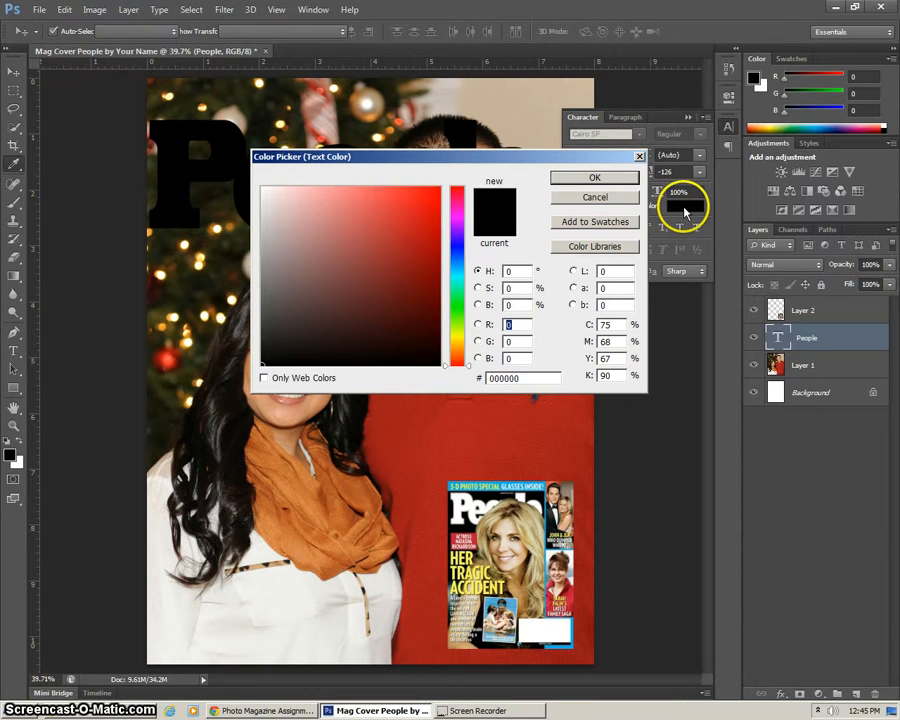
{"action": "left_click", "coordinate": [262, 188]}
{"action": "left_click", "coordinate": [592, 179]}
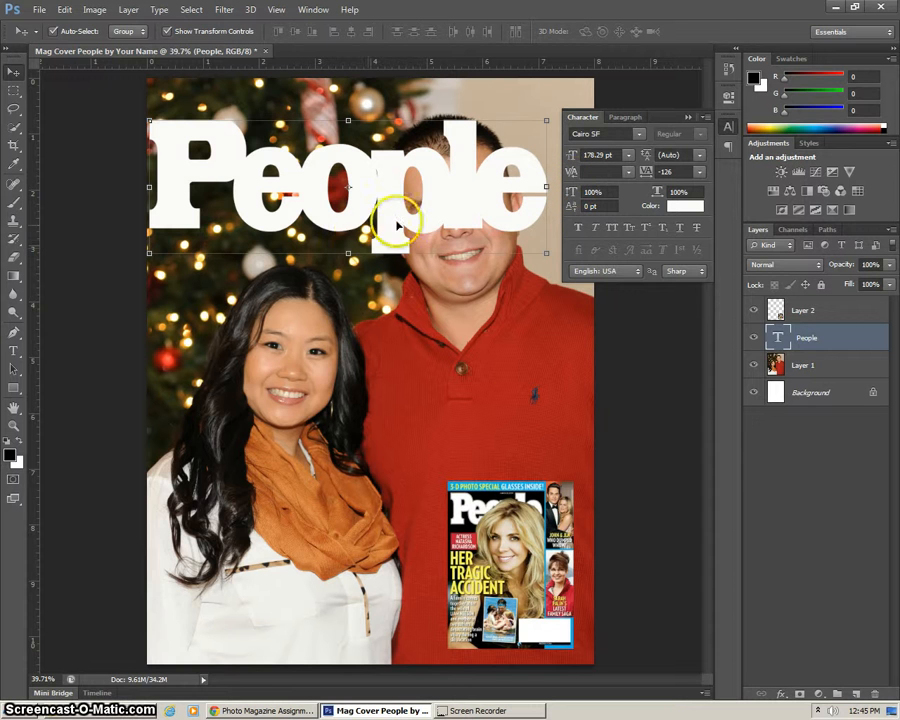
Step: Add an outside stroke to the People title layer and set its size to about 5 px
{"action": "right_click", "coordinate": [810, 340]}
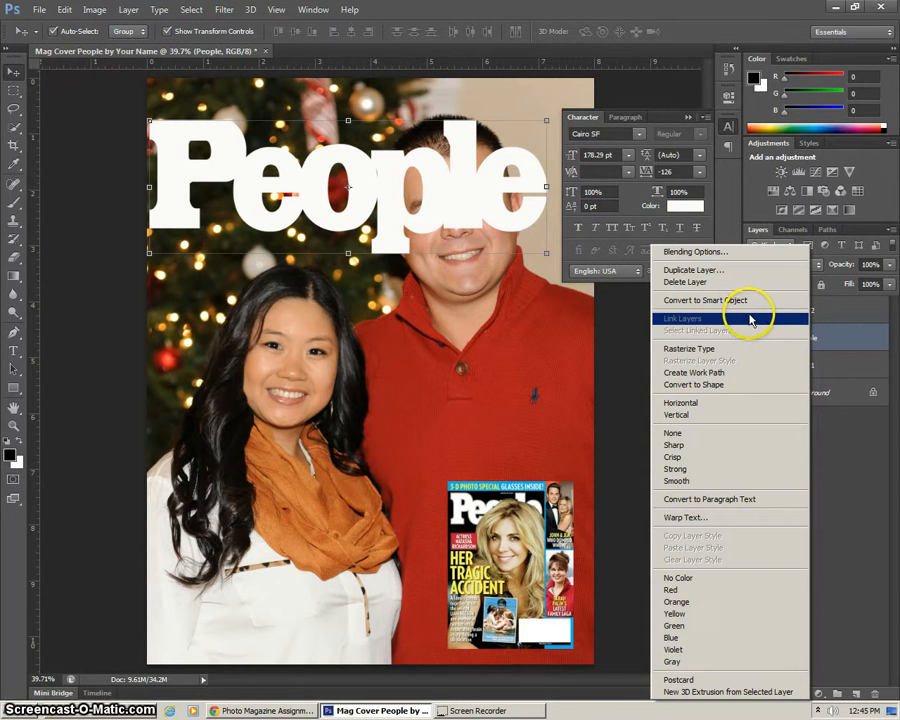
{"action": "left_click", "coordinate": [727, 251]}
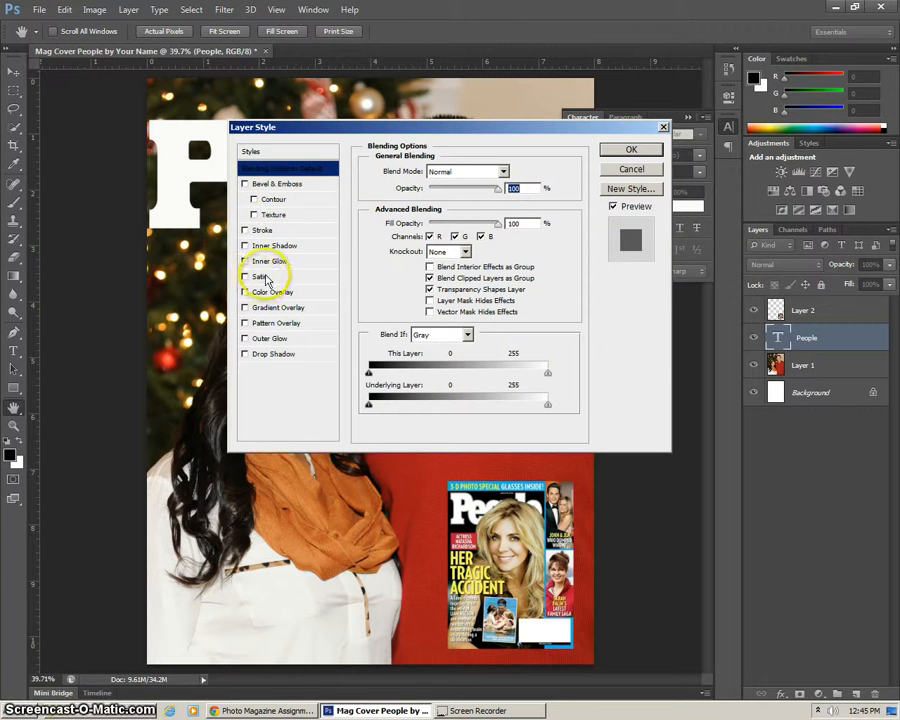
{"action": "left_click", "coordinate": [245, 231]}
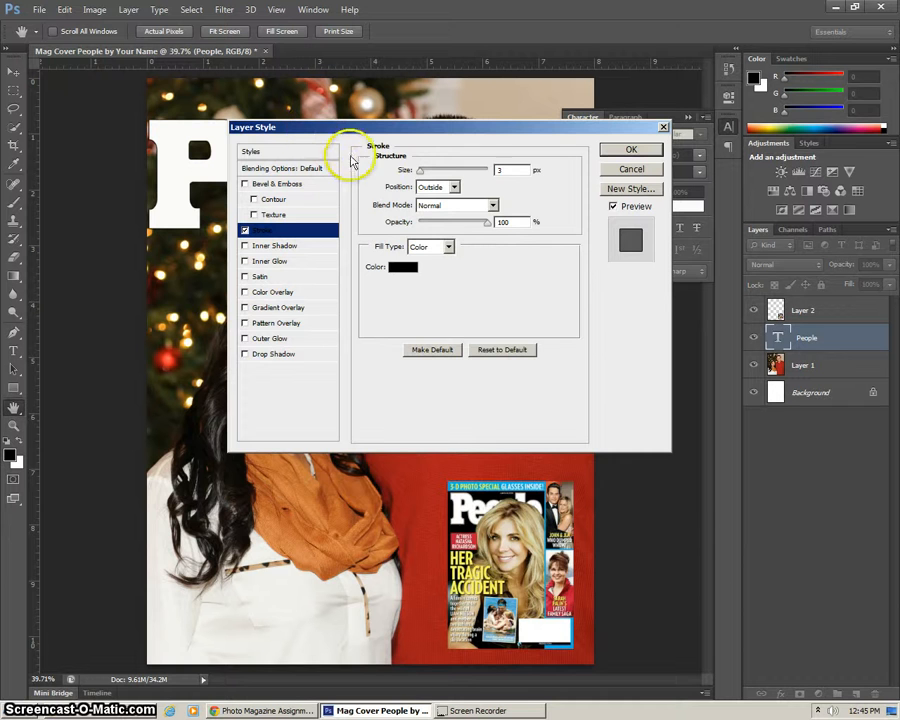
{"action": "left_click_drag", "start_coordinate": [368, 248], "coordinate": [366, 255]}
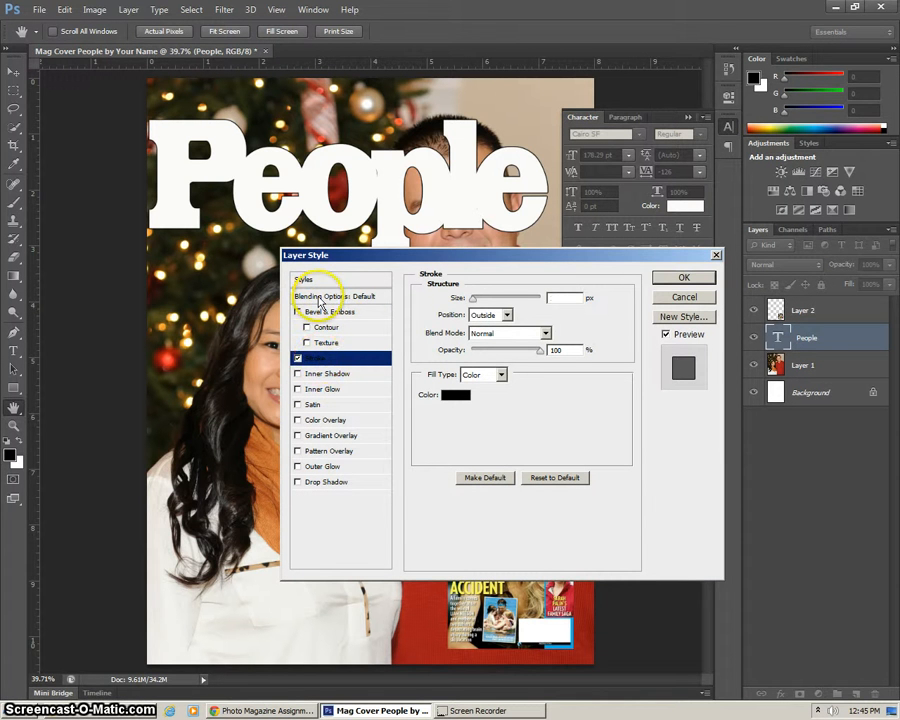
{"action": "left_click", "coordinate": [320, 297]}
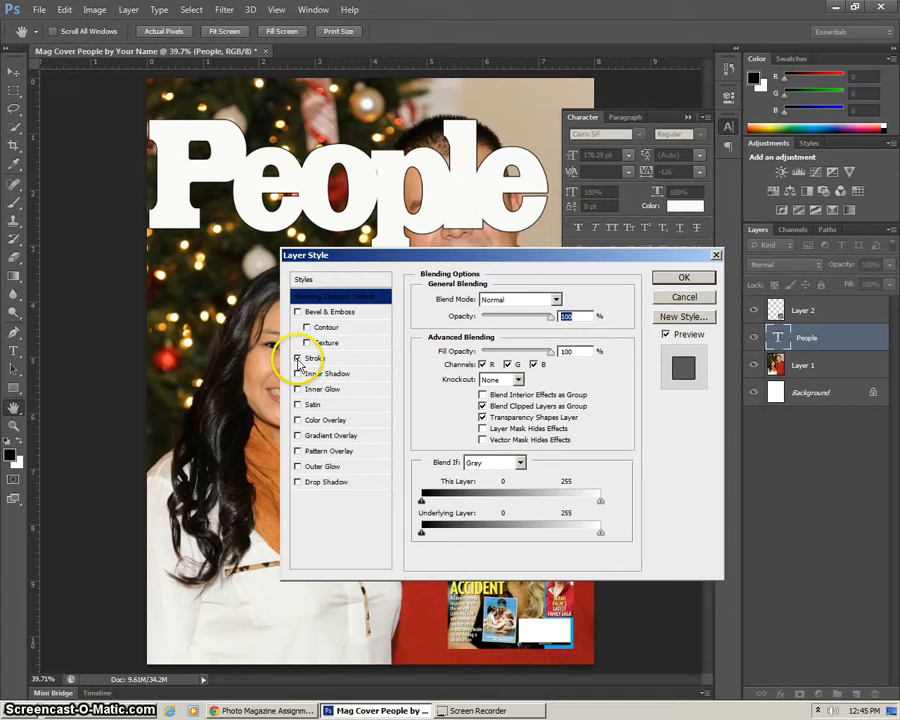
{"action": "left_click", "coordinate": [306, 359]}
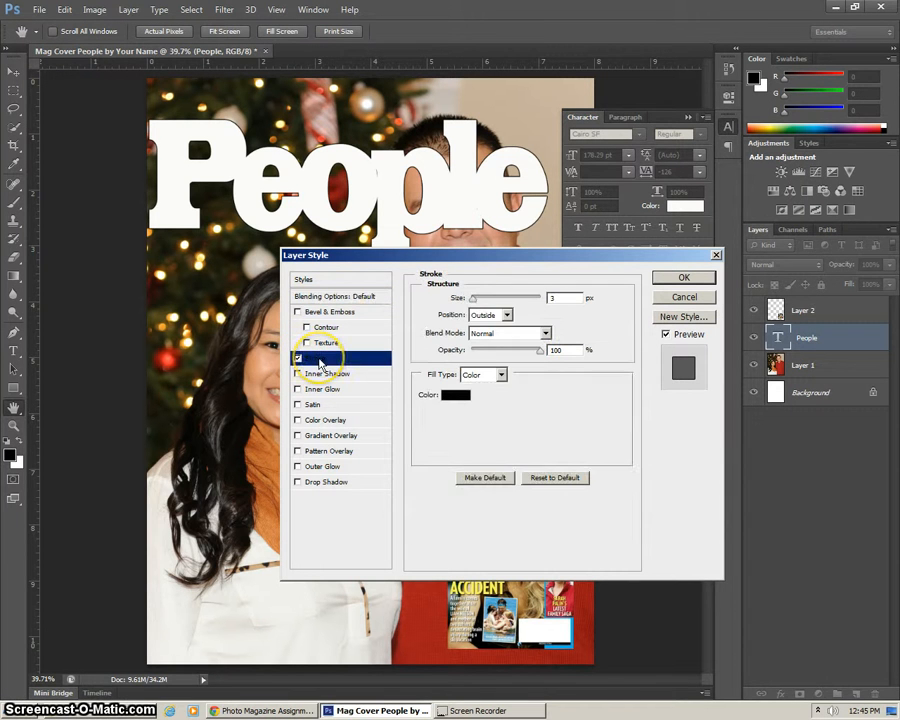
{"action": "left_click_drag", "start_coordinate": [473, 301], "coordinate": [475, 304]}
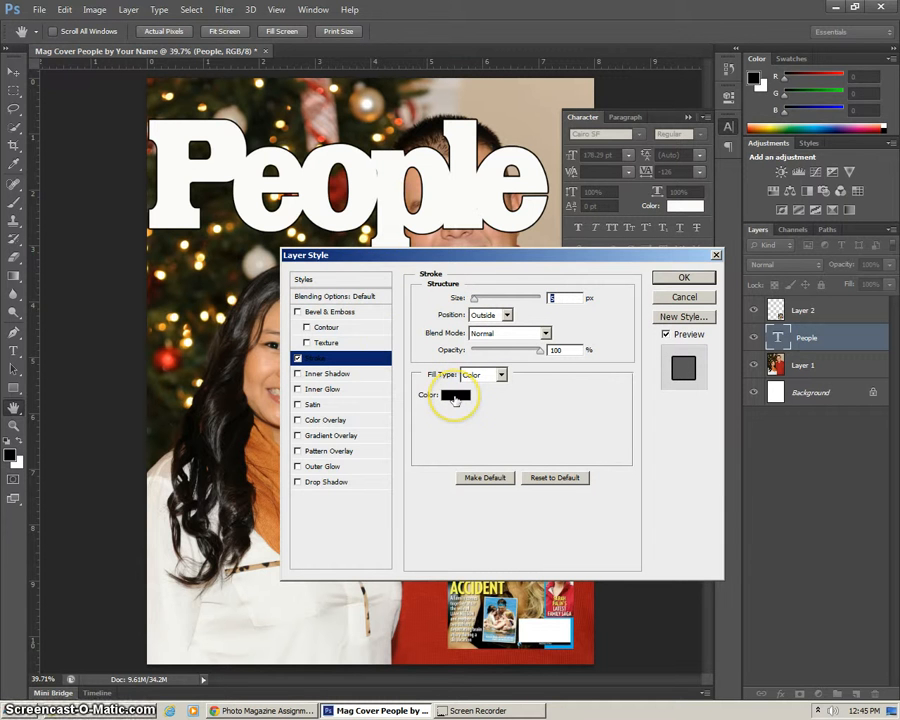
Step: Color the title's stroke with the red sampled from the man's sweater (a11c1a) and apply the layer style
{"action": "left_click", "coordinate": [452, 397]}
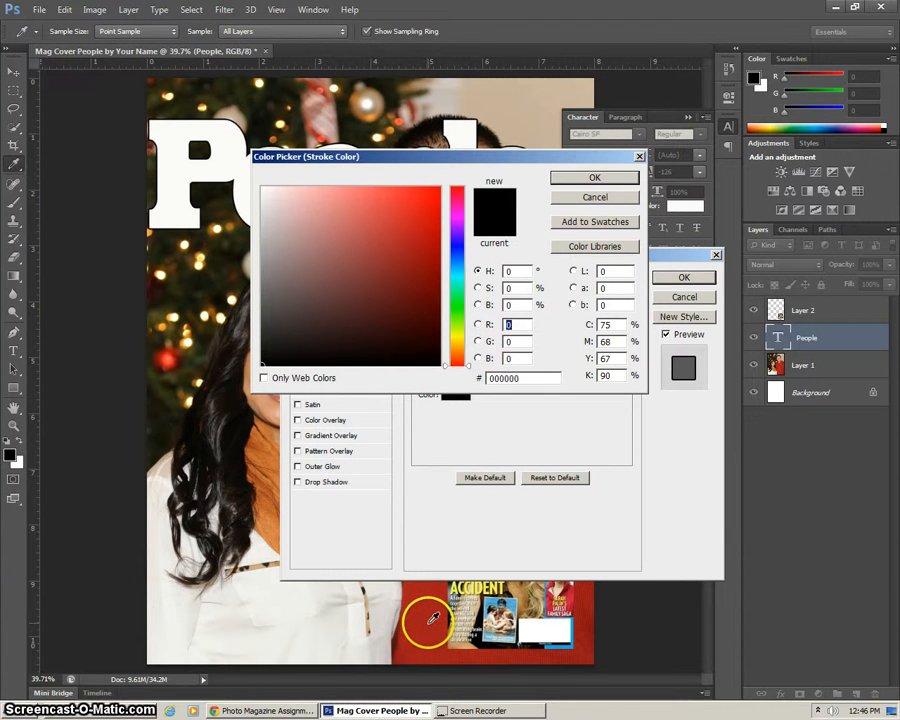
{"action": "left_click", "coordinate": [432, 617]}
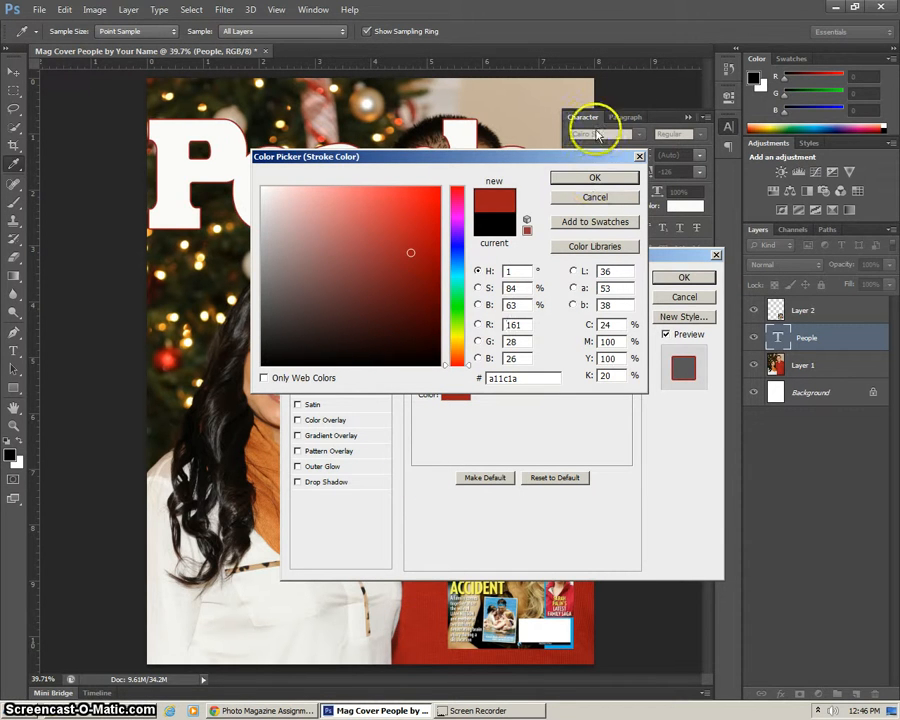
{"action": "left_click", "coordinate": [595, 180]}
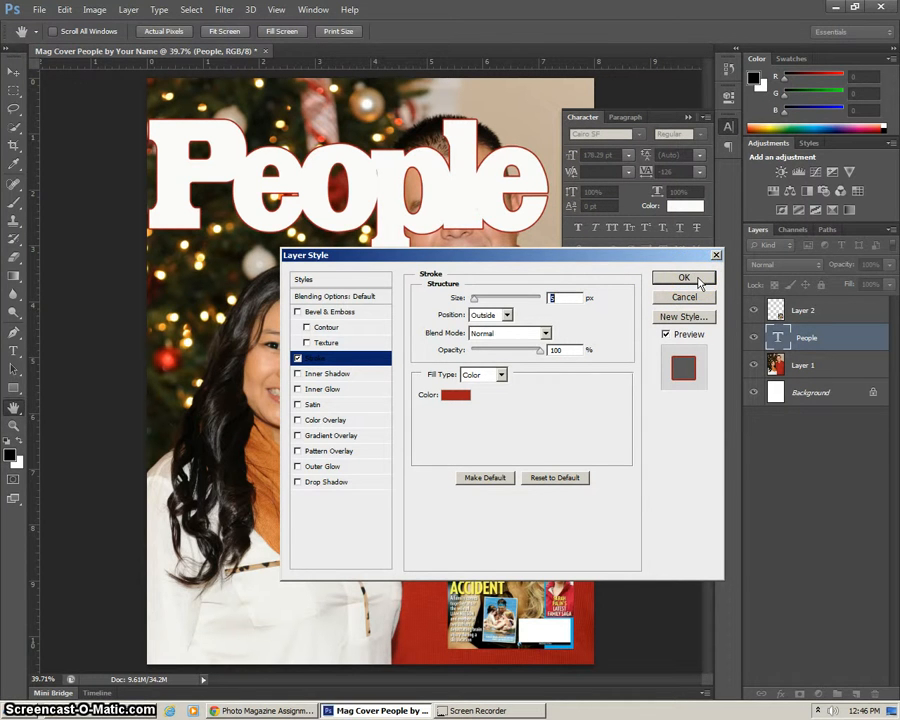
{"action": "left_click", "coordinate": [684, 278]}
{"action": "key", "text": "v"}
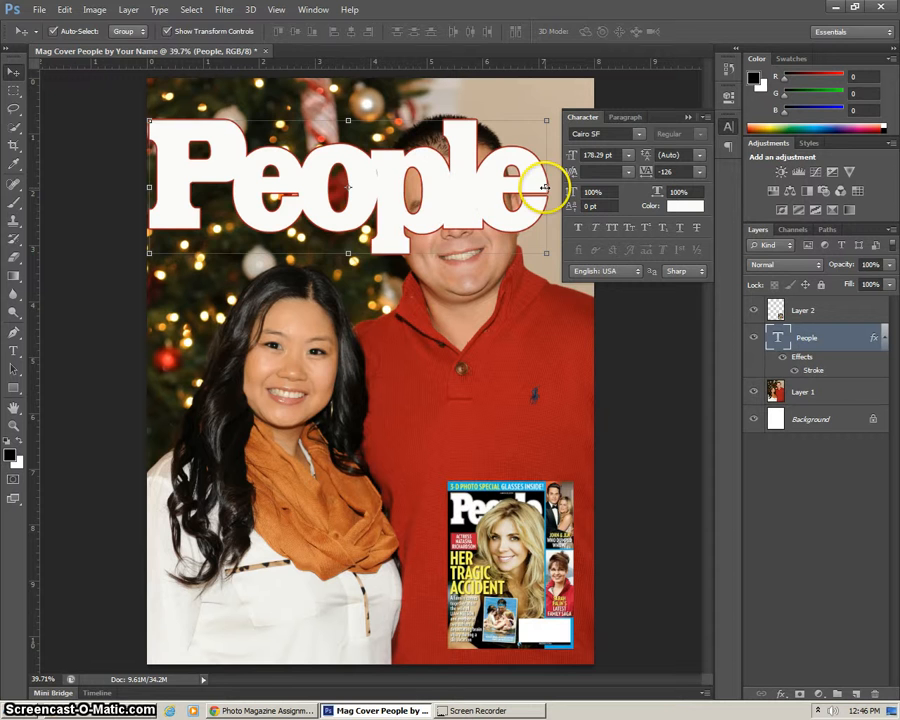
Step: Narrow the People title to about 85% width, nudge it 10 px to the right and commit the transform
{"action": "left_click_drag", "start_coordinate": [542, 187], "coordinate": [498, 186]}
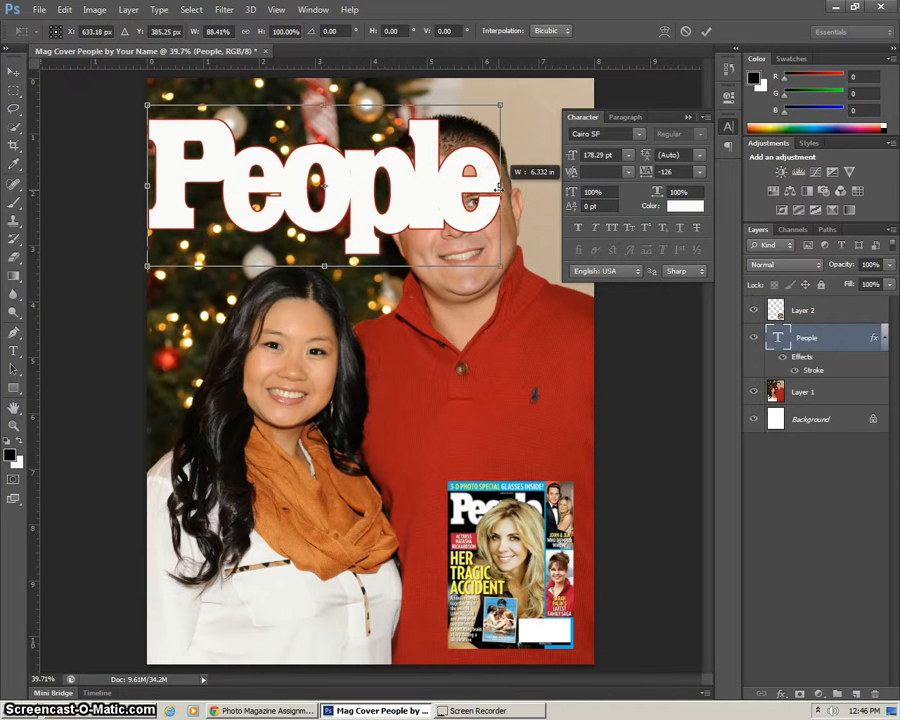
{"action": "left_click", "coordinate": [546, 487]}
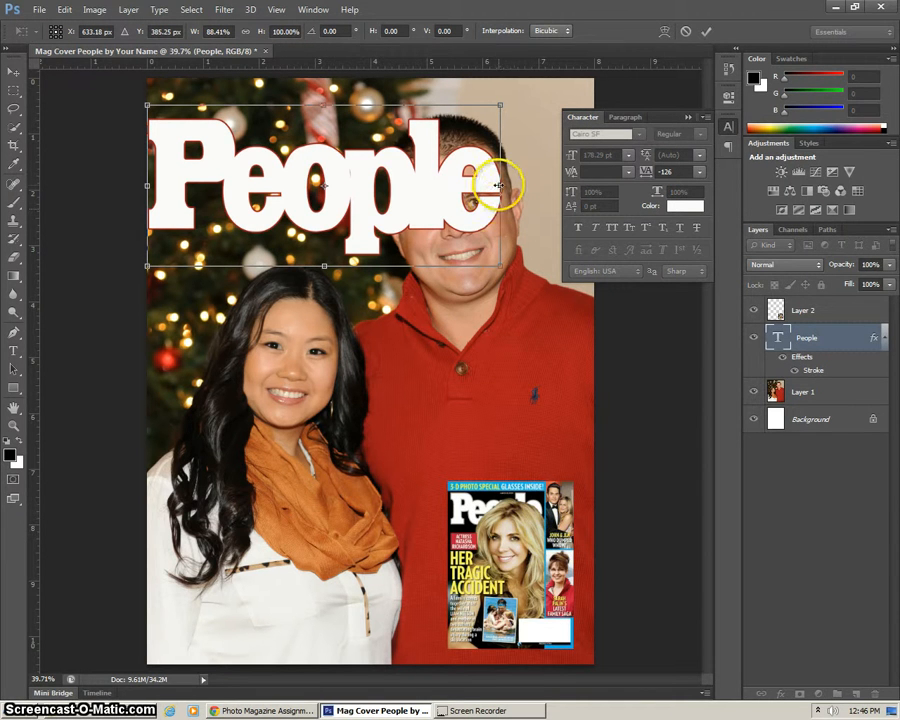
{"action": "left_click_drag", "start_coordinate": [498, 185], "coordinate": [486, 185]}
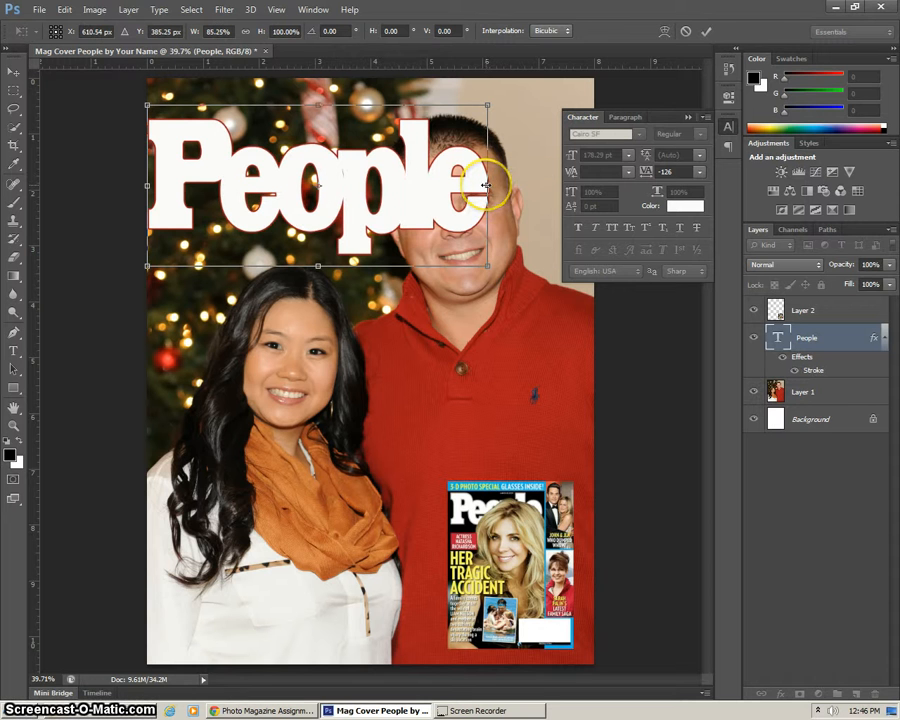
{"action": "key", "text": "Right"}
{"action": "key", "text": "Right"}
{"action": "key", "text": "Right"}
{"action": "key", "text": "Right"}
{"action": "key", "text": "Right"}
{"action": "key", "text": "Right"}
{"action": "key", "text": "Right"}
{"action": "key", "text": "Right"}
{"action": "key", "text": "Right"}
{"action": "key", "text": "Right"}
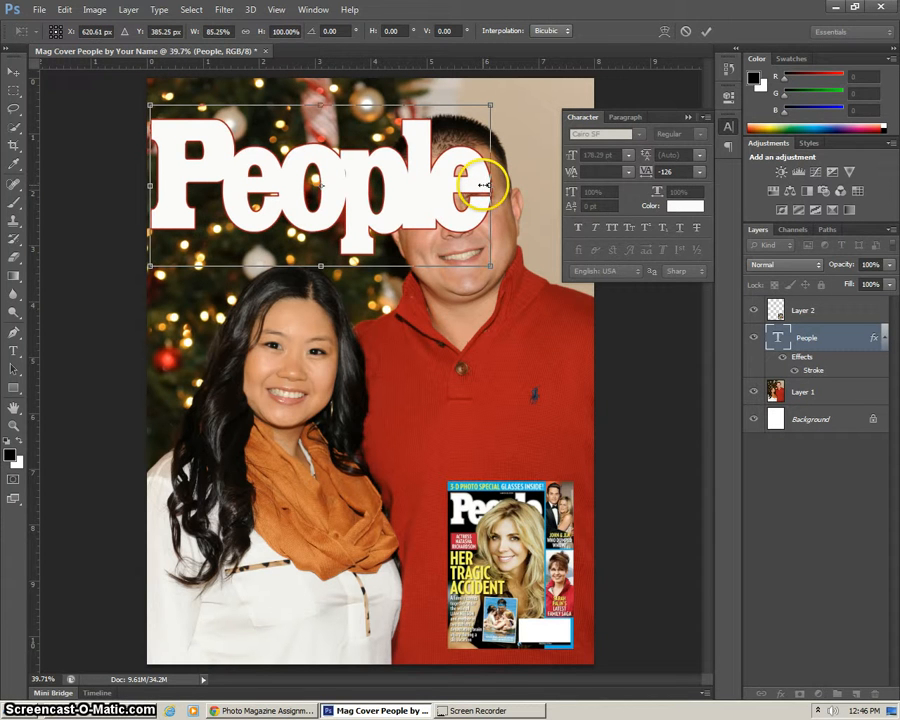
{"action": "key", "text": "Return"}
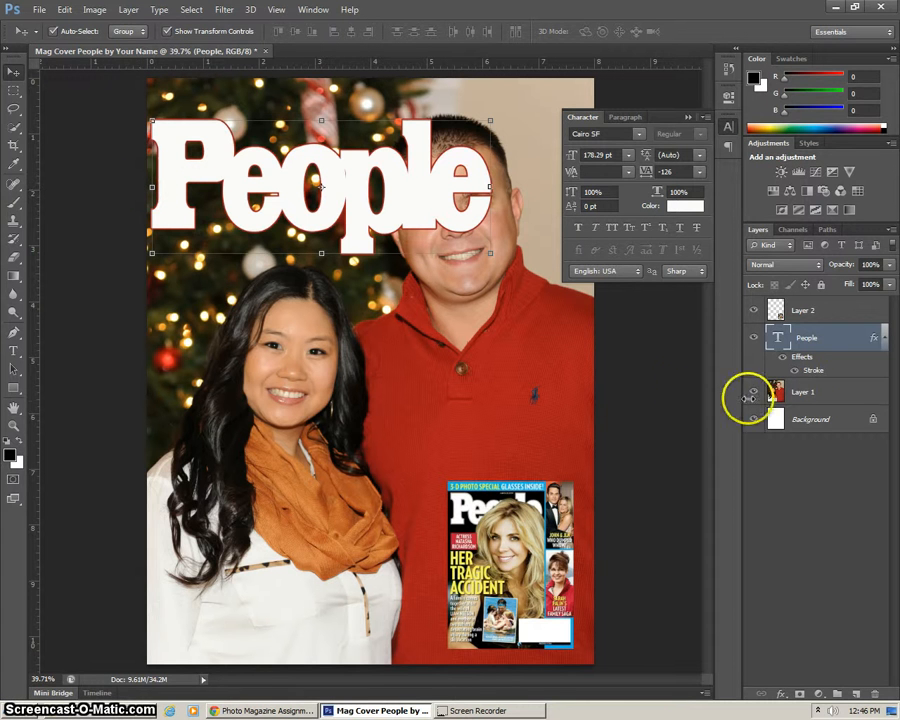
Step: Move the portrait on Layer 1 slightly upward behind the title
{"action": "left_click", "coordinate": [800, 392]}
{"action": "left_click_drag", "start_coordinate": [404, 484], "coordinate": [406, 474]}
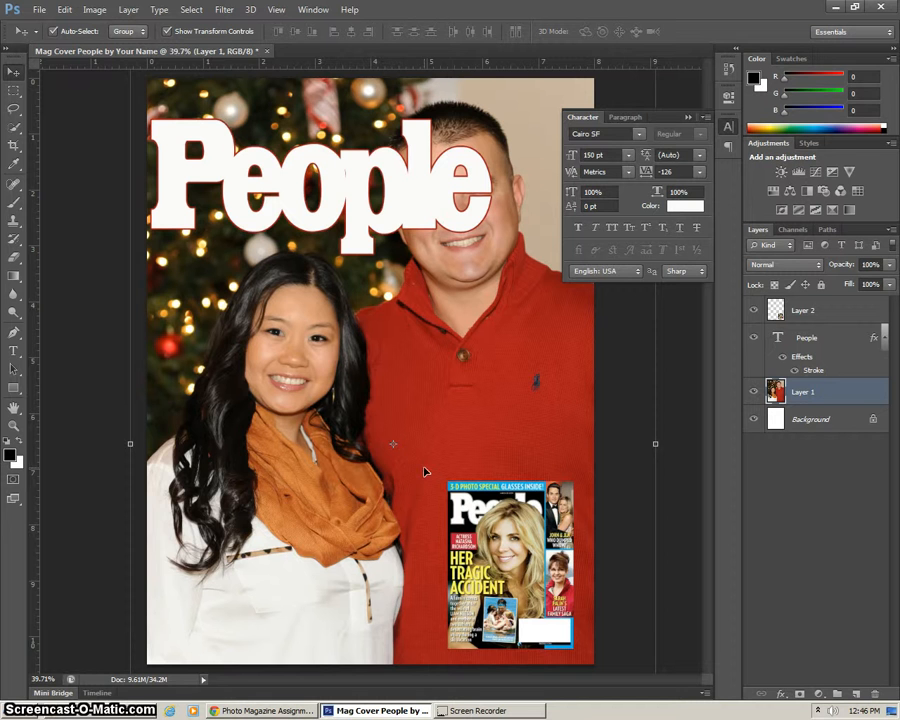
{"action": "left_click", "coordinate": [458, 374]}
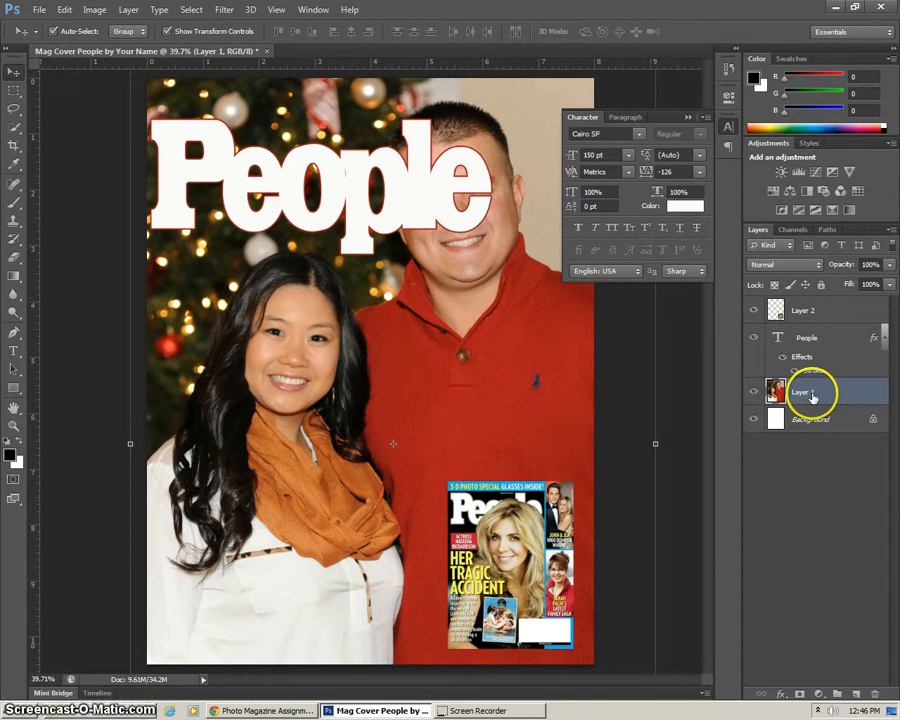
{"action": "right_click", "coordinate": [813, 398]}
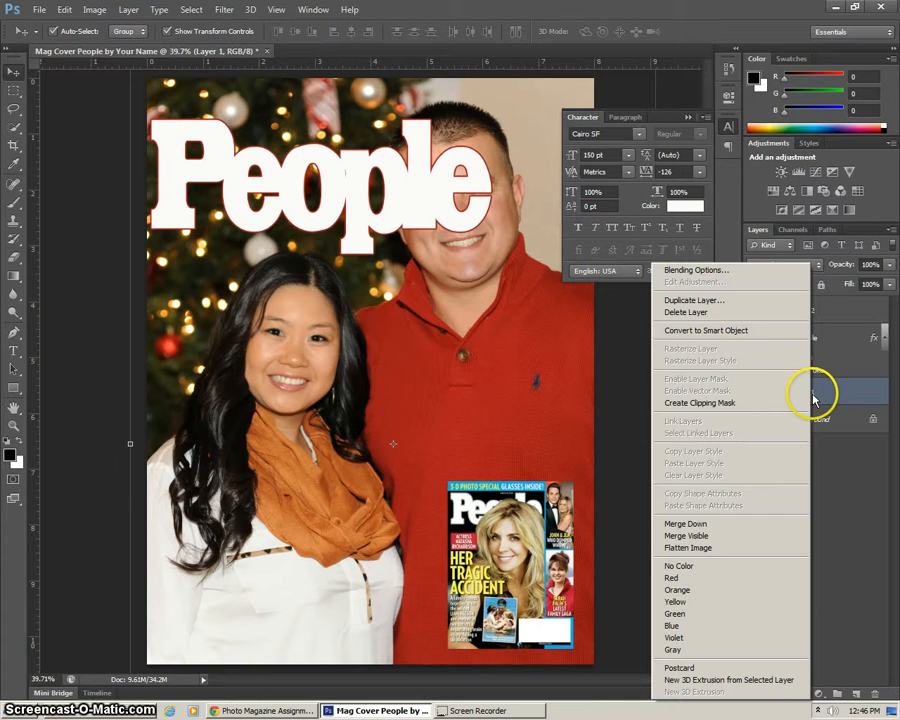
{"action": "left_click", "coordinate": [728, 300]}
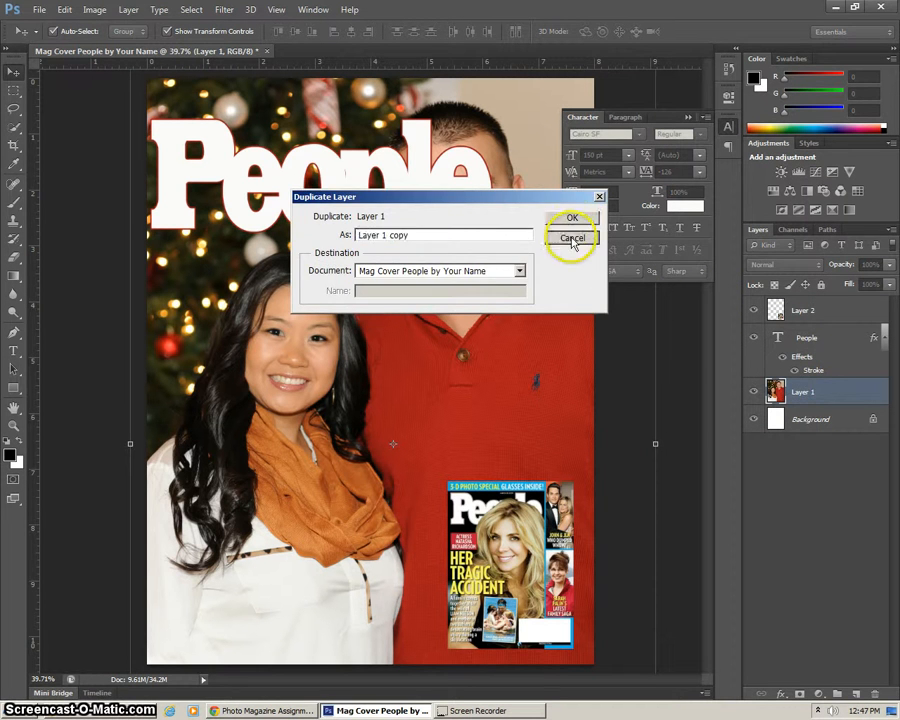
{"action": "left_click", "coordinate": [575, 237]}
Step: Rename the portrait's Layer 1 as "main art bg"
{"action": "double_click", "coordinate": [805, 394]}
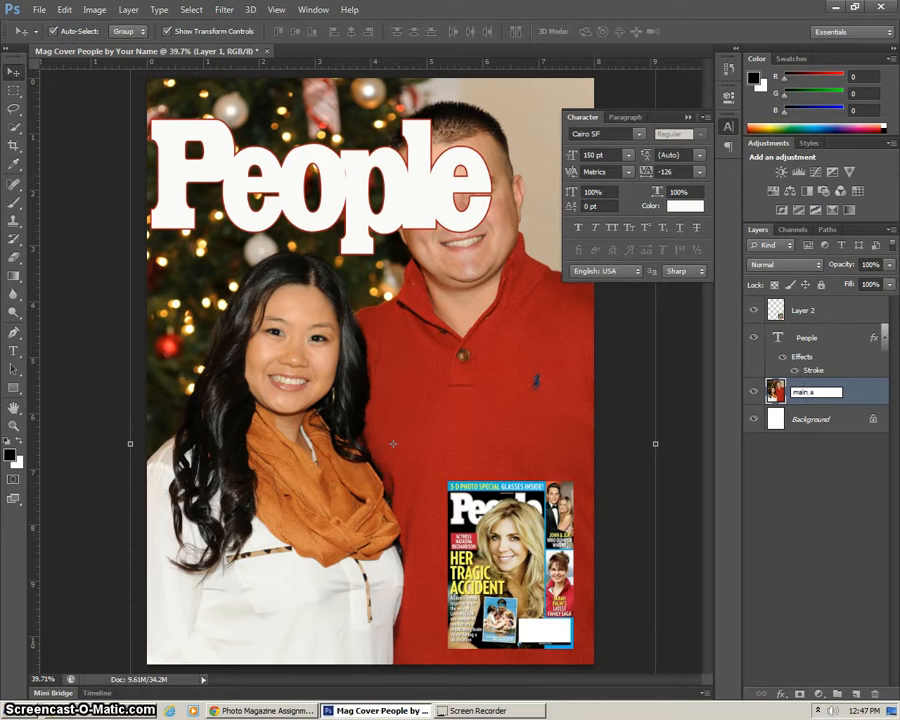
{"action": "type", "text": "main art bg"}
{"action": "key", "text": "Return"}
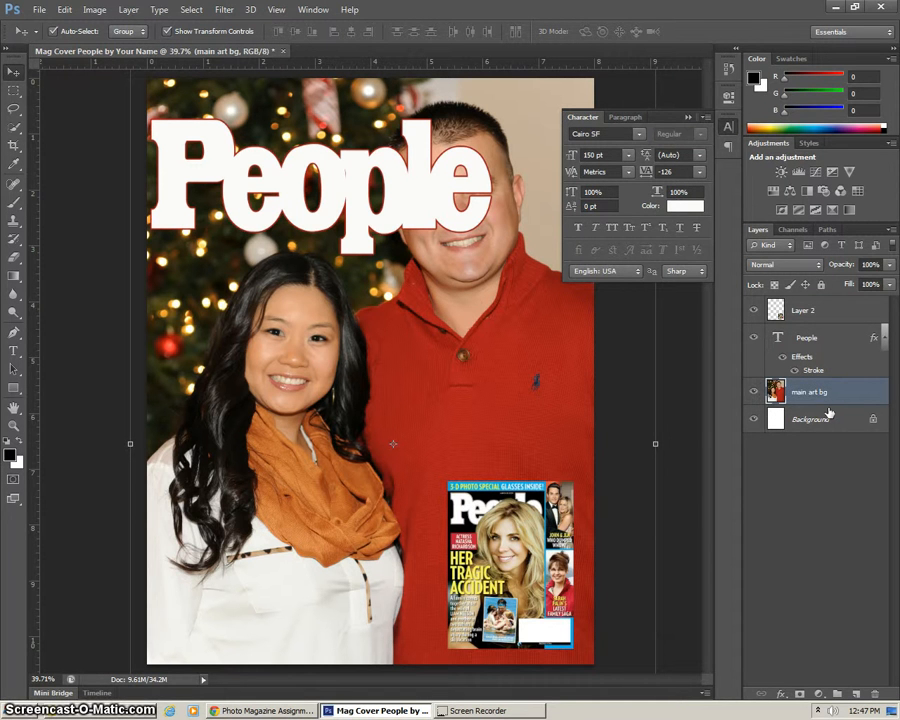
Step: Duplicate the main art bg layer as "main art fg" and place the copy directly above the People title layer
{"action": "right_click", "coordinate": [800, 388]}
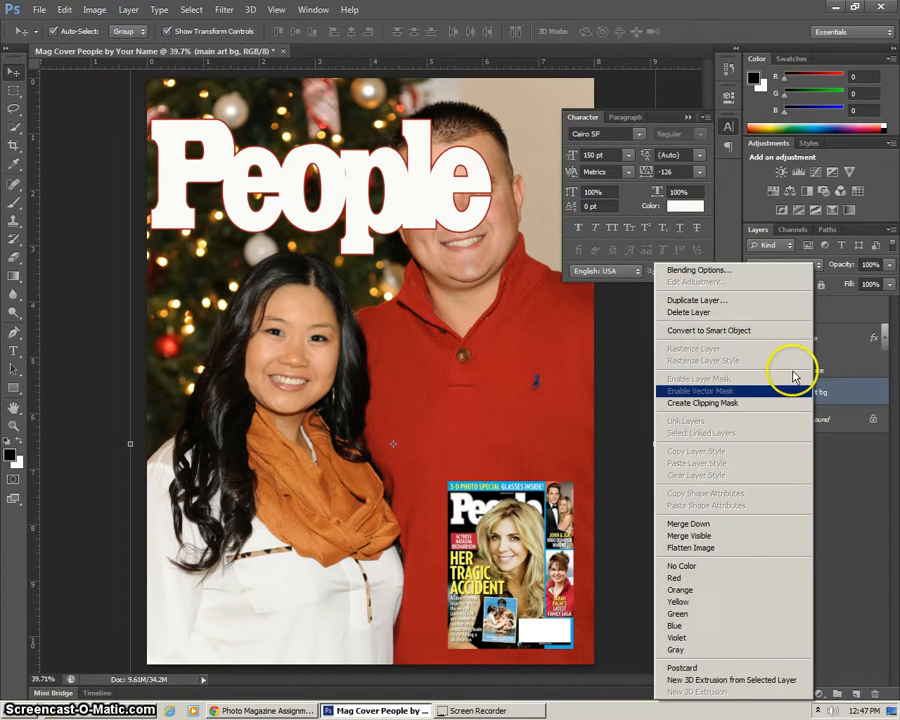
{"action": "left_click", "coordinate": [736, 300]}
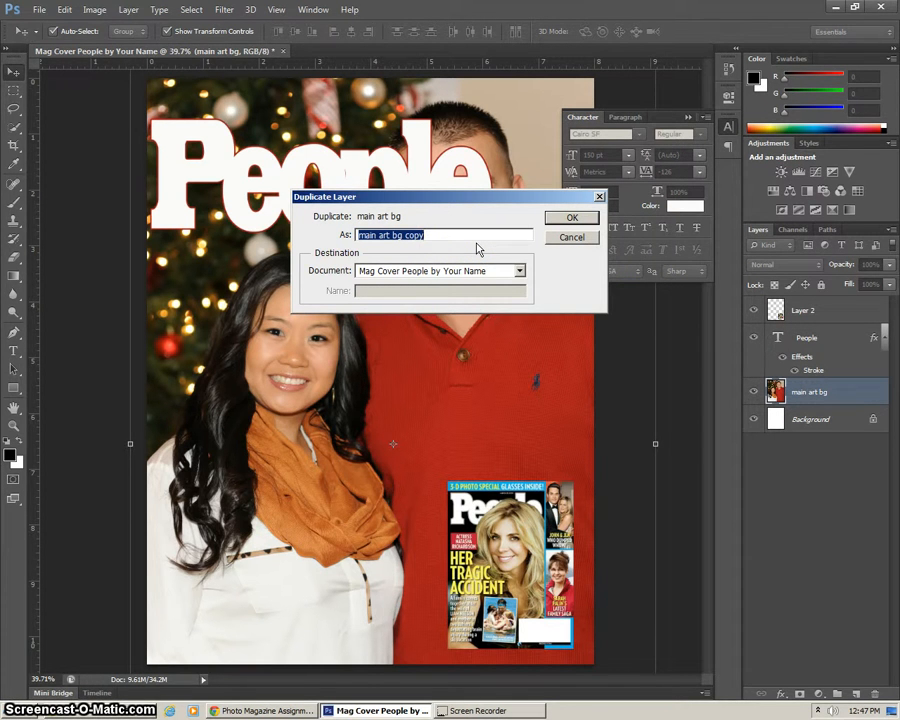
{"action": "key", "text": "Right"}
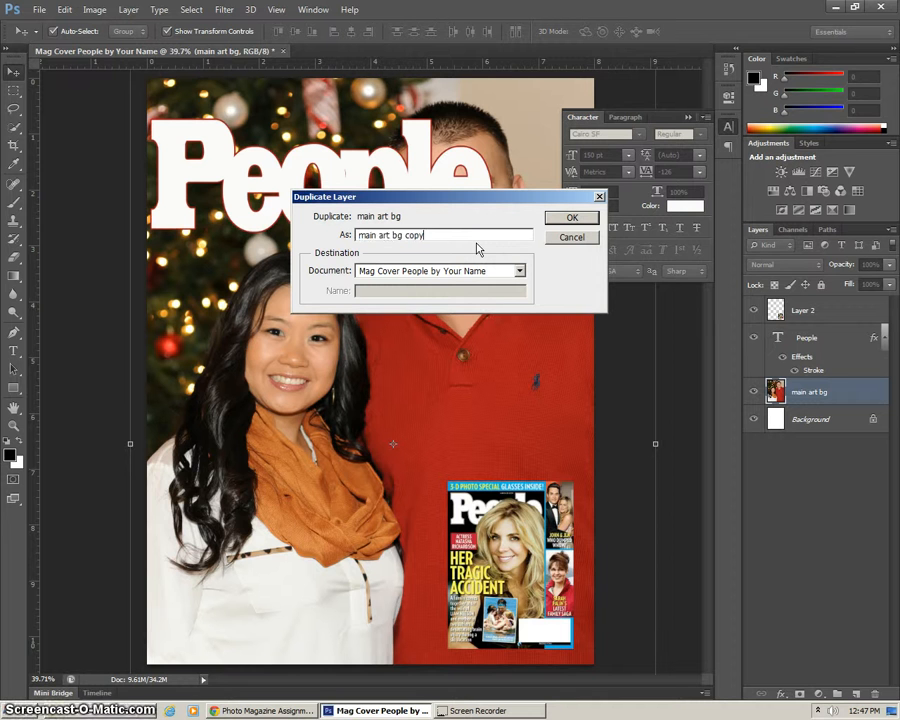
{"action": "key", "text": "BackSpace"}
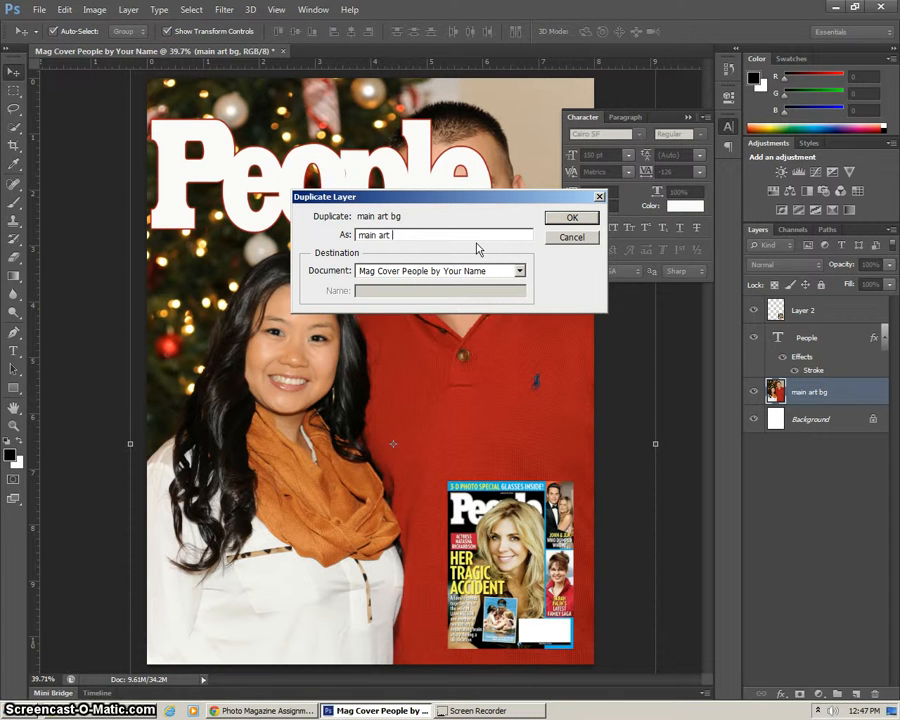
{"action": "key", "text": "Return"}
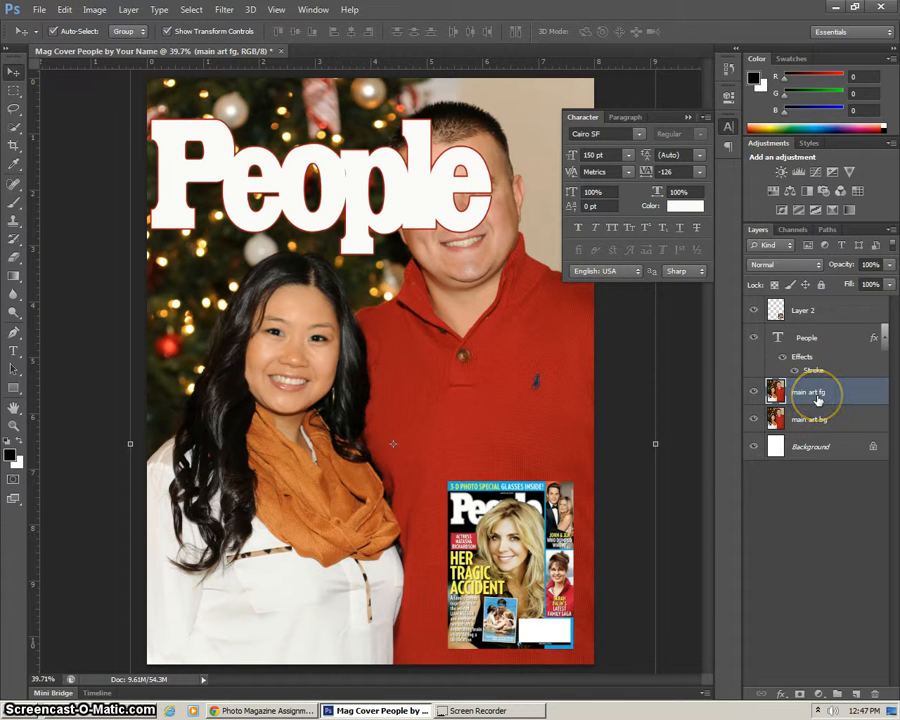
{"action": "left_click_drag", "start_coordinate": [818, 398], "coordinate": [818, 400]}
{"action": "left_click_drag", "start_coordinate": [820, 329], "coordinate": [822, 336]}
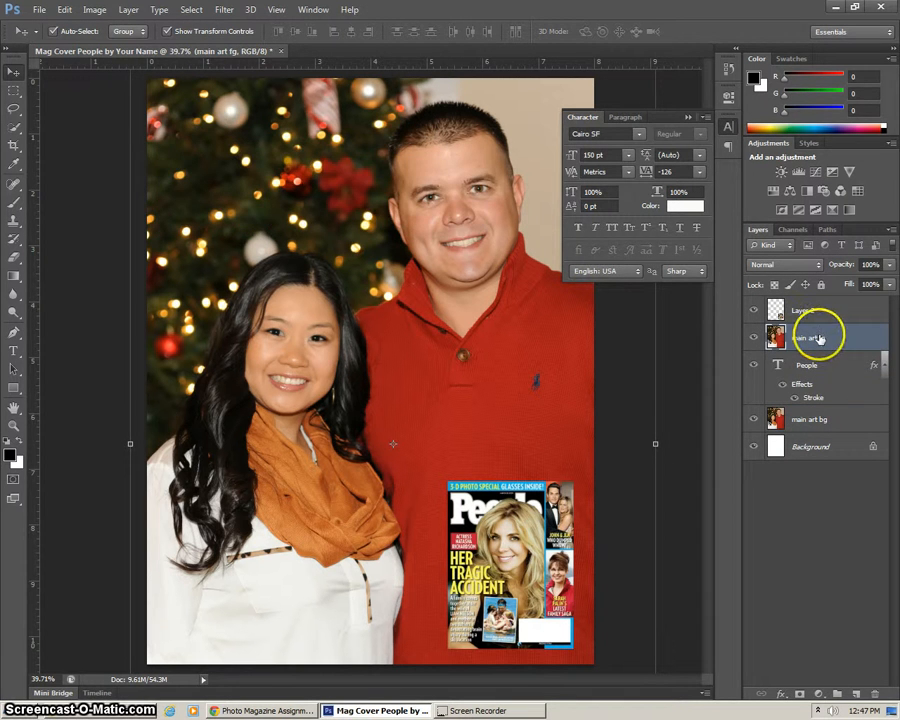
Step: Erase the main art fg layer over the title's "Peo" and part of the "p", up to the man's face
{"action": "key", "text": "e"}
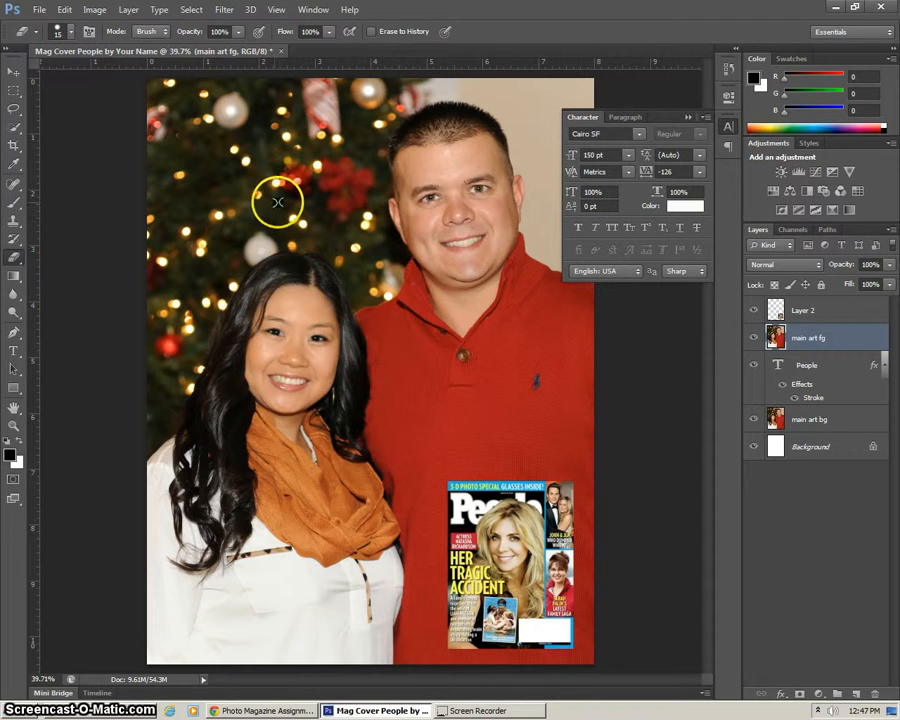
{"action": "mouse_move", "coordinate": [203, 171]}
{"action": "left_mouse_down"}
{"action": "mouse_move", "coordinate": [289, 164]}
{"action": "mouse_move", "coordinate": [294, 204]}
{"action": "mouse_move", "coordinate": [337, 190]}
{"action": "mouse_move", "coordinate": [258, 175]}
{"action": "mouse_move", "coordinate": [344, 212]}
{"action": "mouse_move", "coordinate": [331, 165]}
{"action": "mouse_move", "coordinate": [339, 155]}
{"action": "mouse_move", "coordinate": [383, 212]}
{"action": "left_mouse_up"}
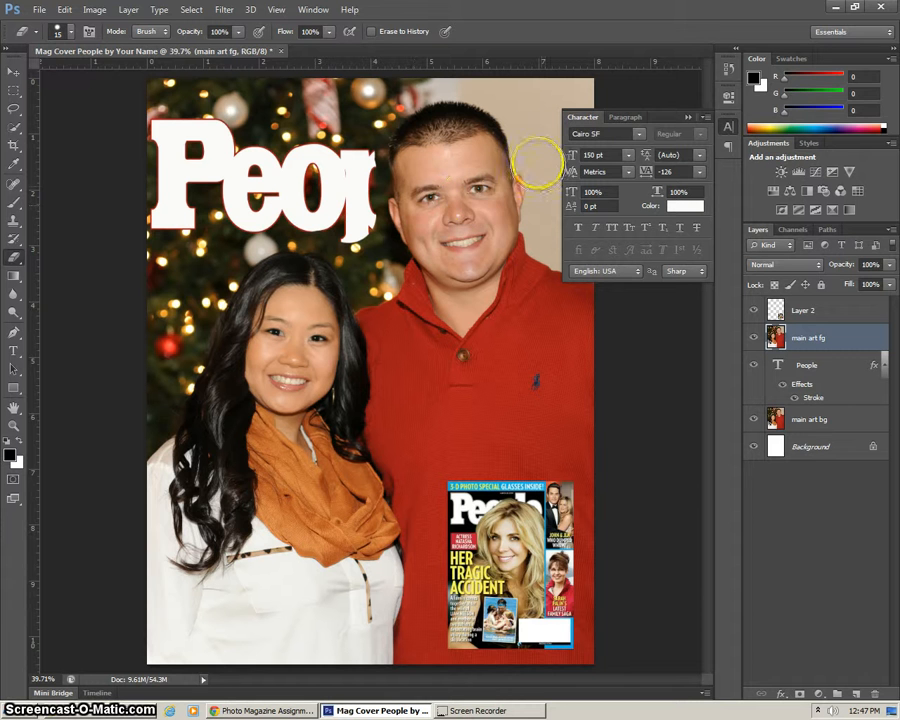
Step: Enlarge the eraser brush size to 200 pixels
{"action": "key", "text": "]"}
{"action": "key", "text": "]"}
{"action": "key", "text": "]"}
{"action": "key", "text": "]"}
{"action": "key", "text": "]"}
{"action": "key", "text": "]"}
{"action": "key", "text": "]"}
{"action": "key", "text": "]"}
{"action": "key", "text": "]"}
{"action": "key", "text": "]"}
{"action": "key", "text": "]"}
{"action": "key", "text": "]"}
{"action": "key", "text": "]"}
{"action": "key", "text": "]"}
{"action": "key", "text": "]"}
{"action": "key", "text": "]"}
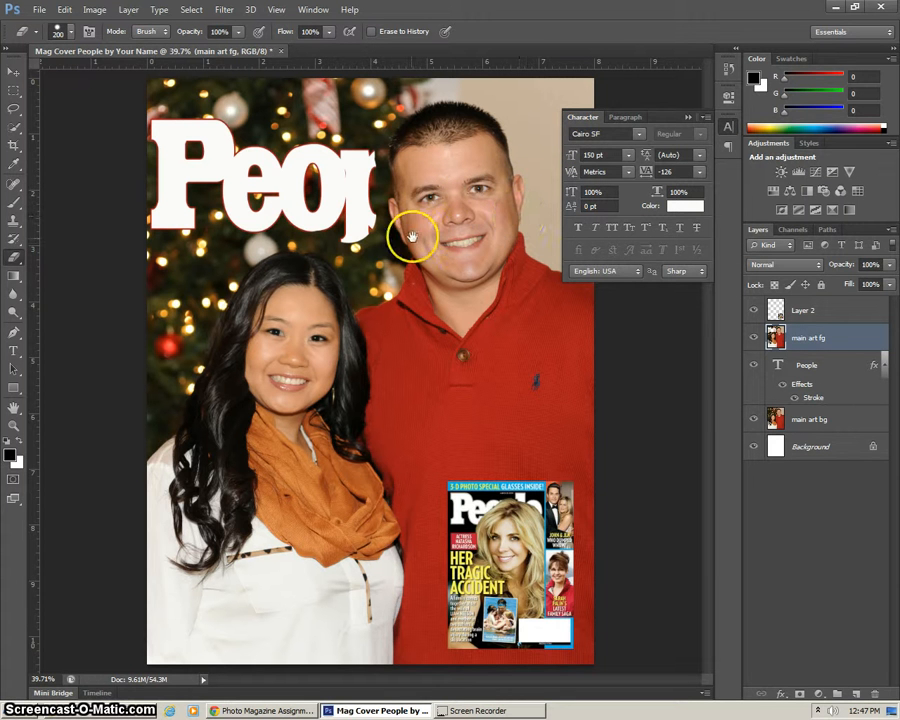
Step: Collapse the Character panel so the whole portrait can be inspected up close
{"action": "key", "text": "ctrl+plus"}
{"action": "key", "text": "ctrl+plus"}
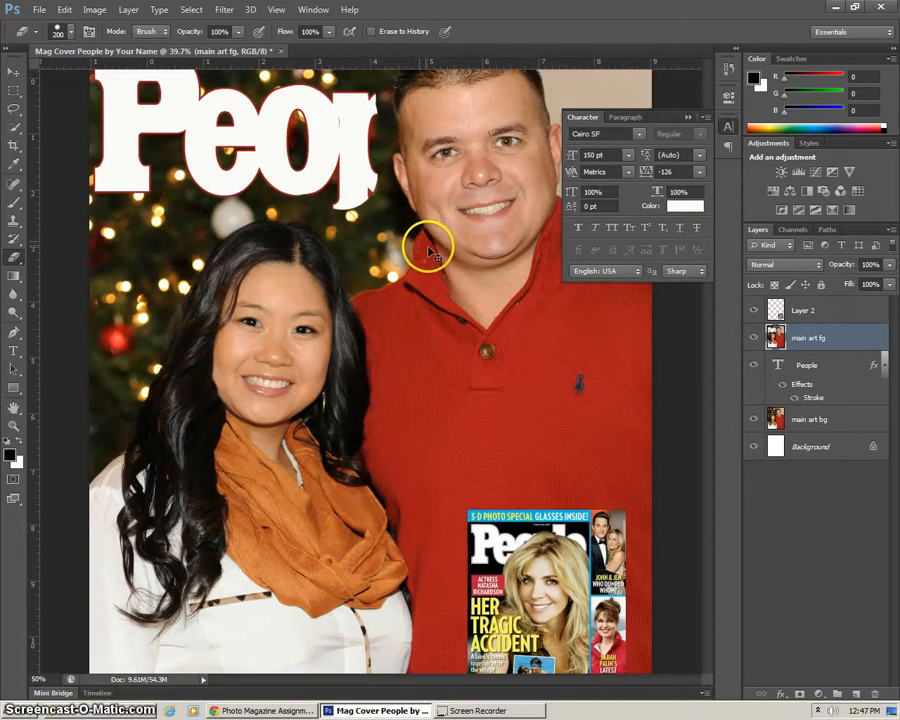
{"action": "left_click", "coordinate": [686, 116]}
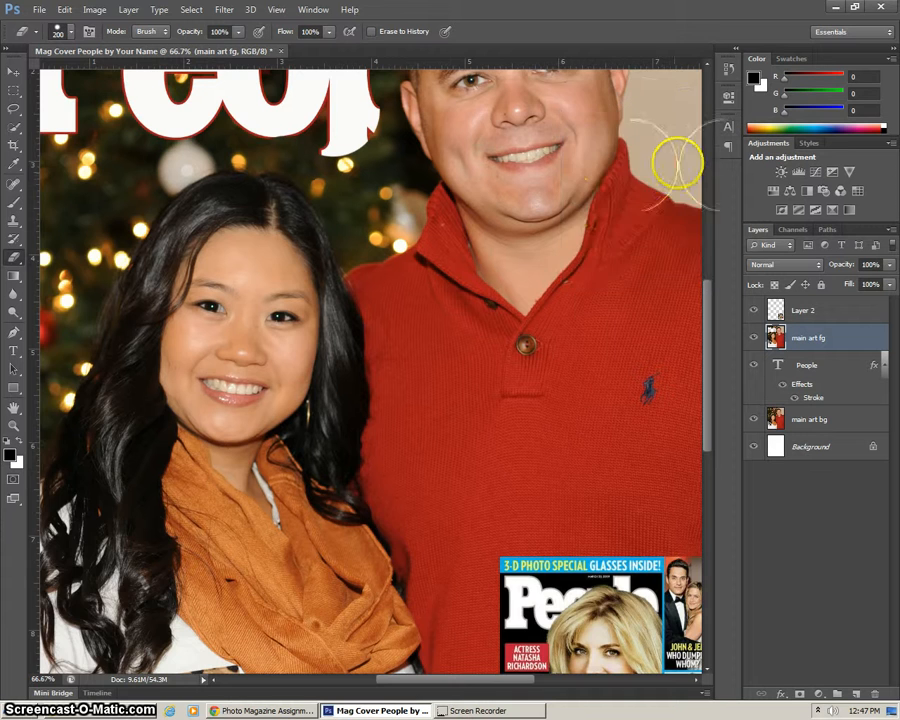
{"action": "left_click_drag", "start_coordinate": [562, 230], "coordinate": [476, 328]}
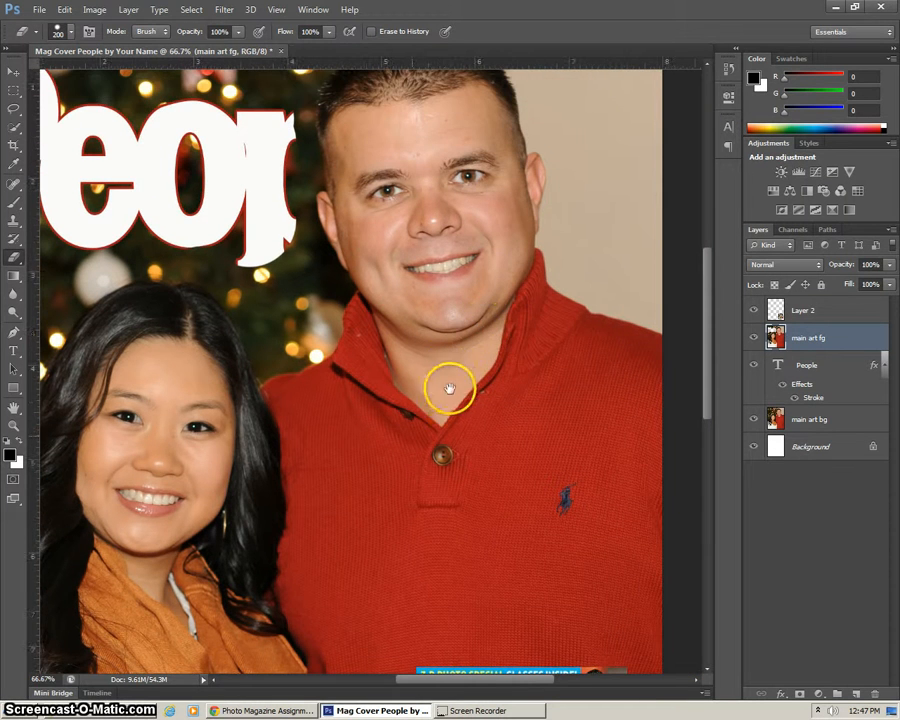
{"action": "left_click_drag", "start_coordinate": [432, 427], "coordinate": [375, 527]}
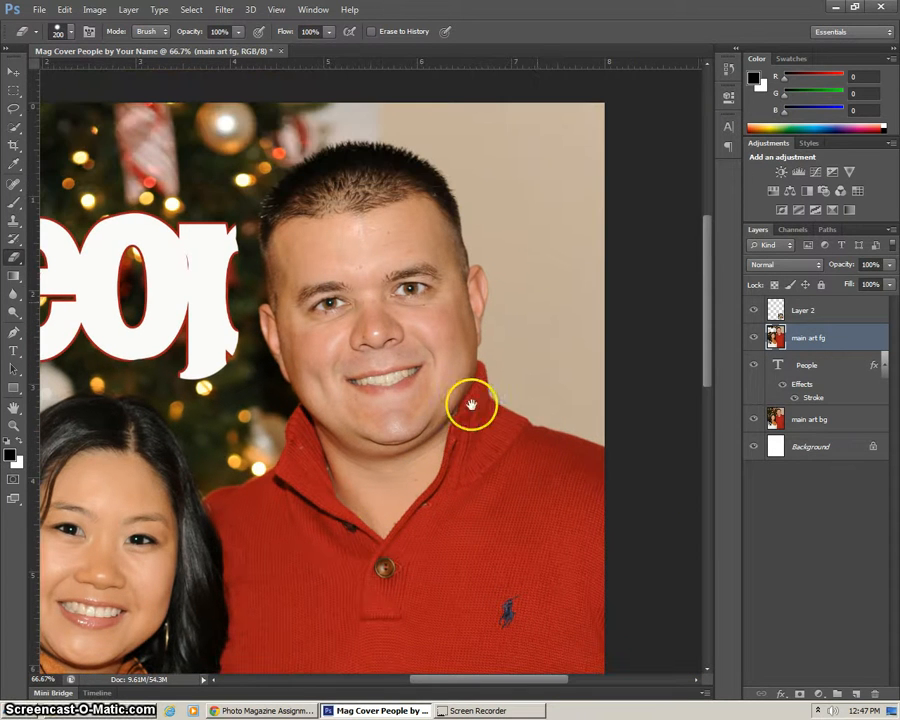
{"action": "left_click_drag", "start_coordinate": [327, 635], "coordinate": [528, 340]}
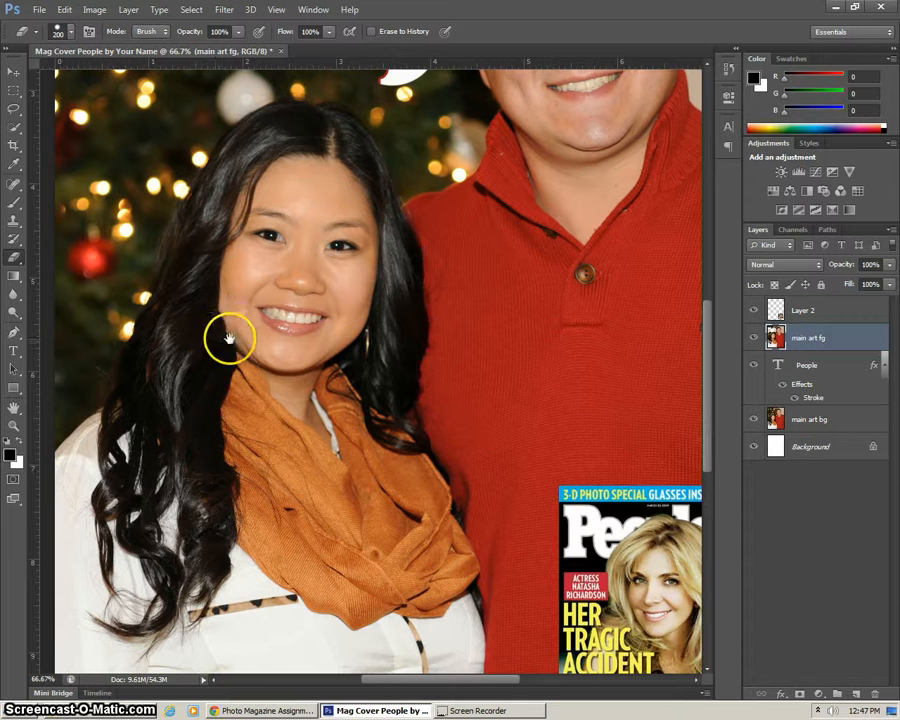
{"action": "scroll", "coordinate": [240, 337], "scroll_direction": "down", "scroll_amount": 2}
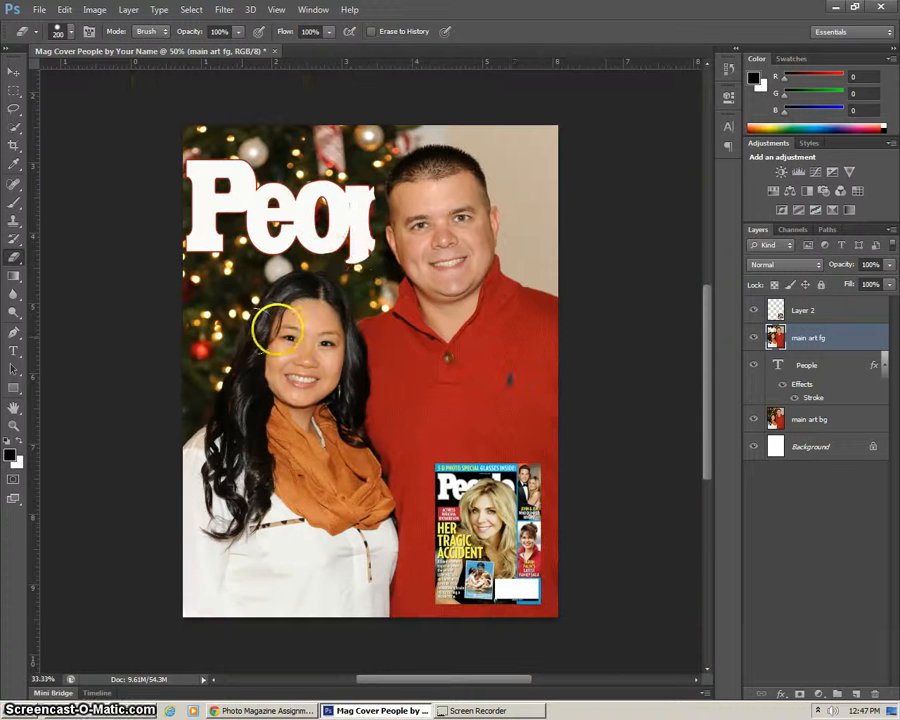
Step: Erase the main art fg layer over the lower stem of the title's second "p" with the 200-pixel eraser
{"action": "left_click", "coordinate": [362, 258]}
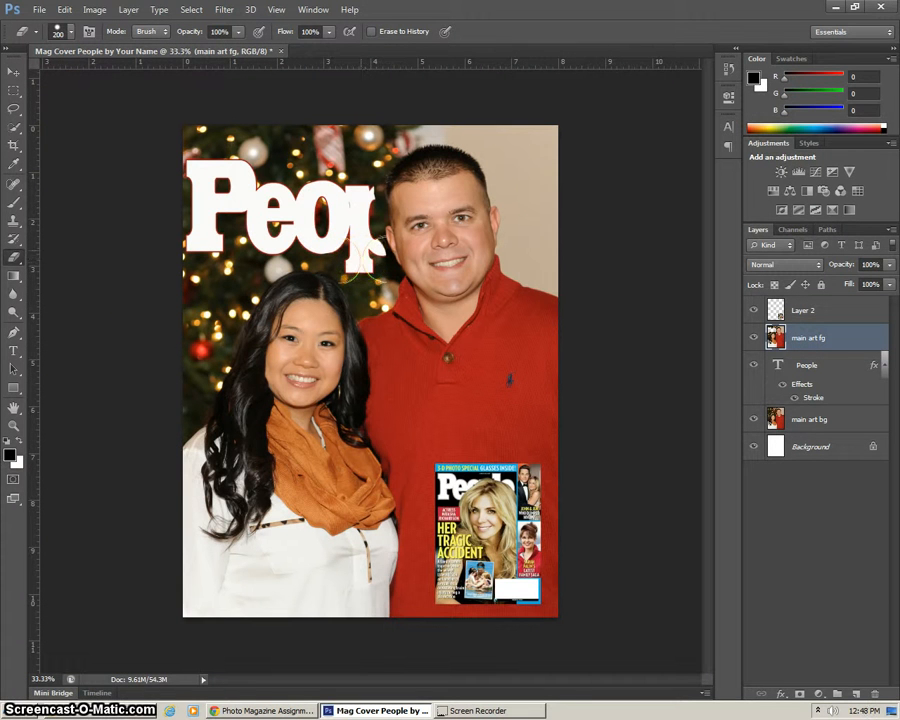
{"action": "mouse_move", "coordinate": [362, 258]}
{"action": "left_mouse_down"}
{"action": "mouse_move", "coordinate": [358, 197]}
{"action": "mouse_move", "coordinate": [354, 232]}
{"action": "mouse_move", "coordinate": [400, 204]}
{"action": "mouse_move", "coordinate": [385, 215]}
{"action": "left_mouse_up"}
{"action": "left_click", "coordinate": [385, 215]}
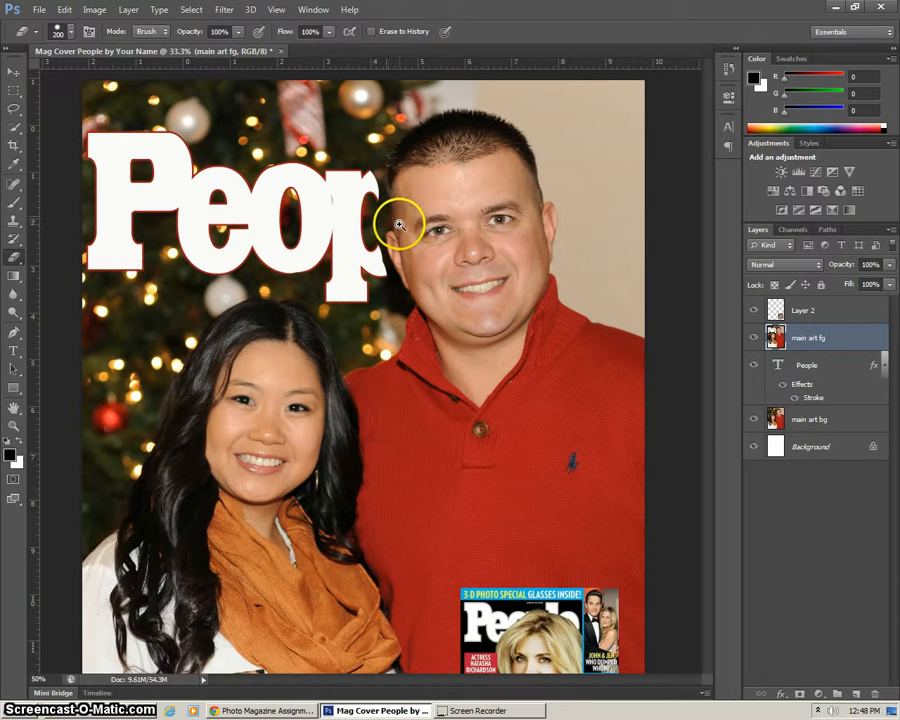
Step: Reduce the eraser to 35 pixels and erase the main art fg layer over the bowl of the "p", up to the man's hair and ear
{"action": "left_click", "coordinate": [399, 226]}
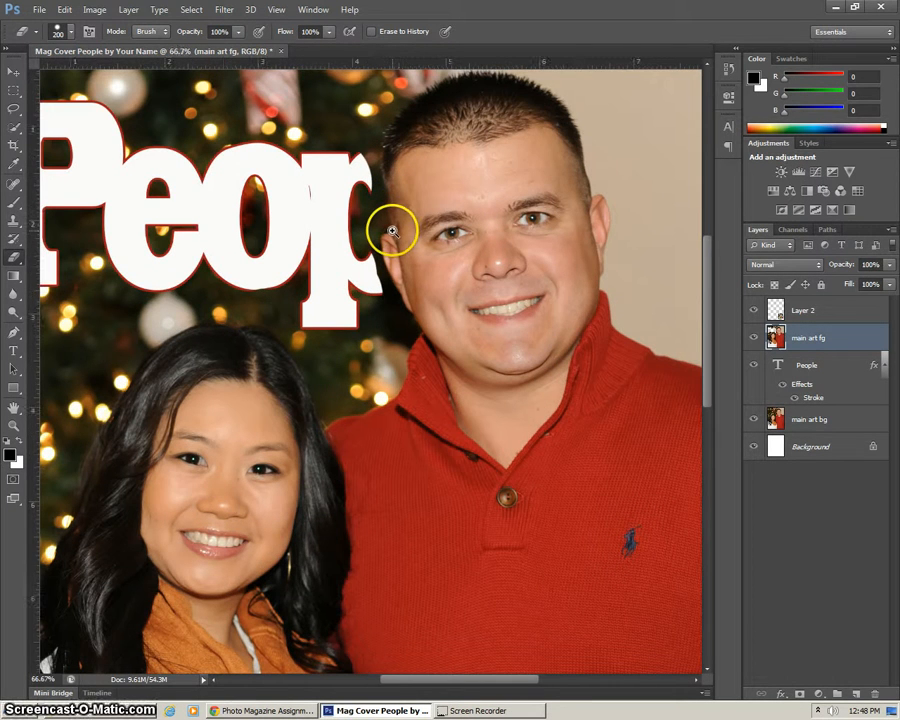
{"action": "left_click", "coordinate": [392, 230]}
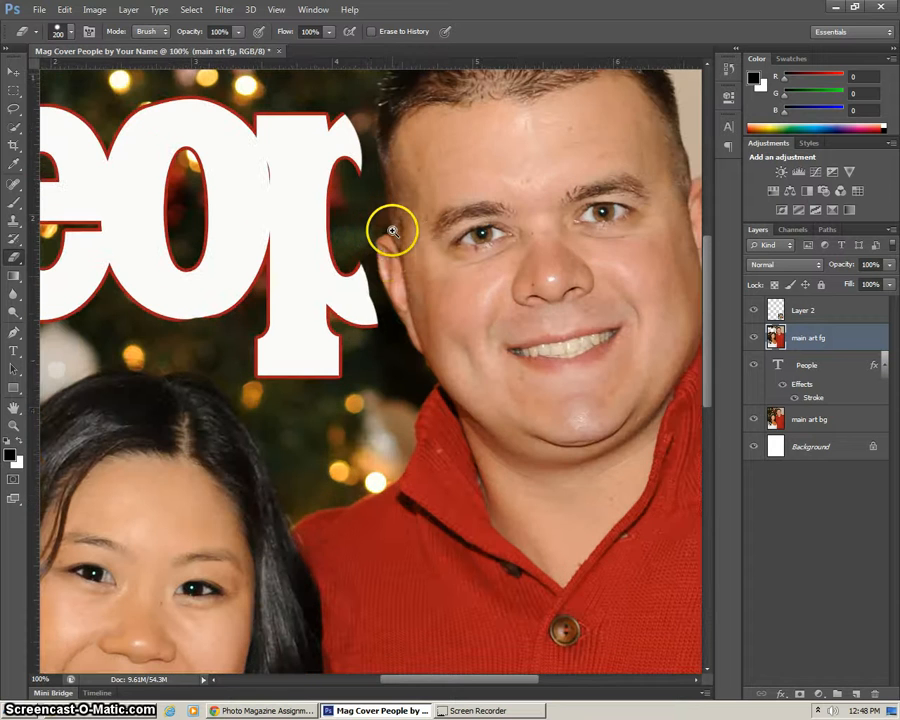
{"action": "left_click", "coordinate": [355, 291]}
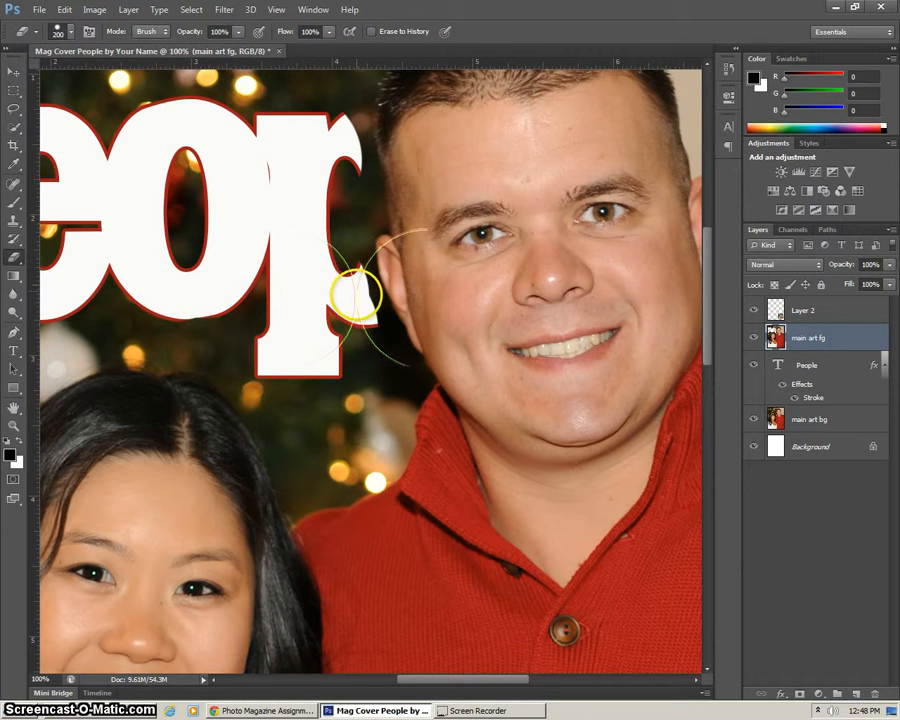
{"action": "mouse_move", "coordinate": [355, 291]}
{"action": "left_mouse_down"}
{"action": "mouse_move", "coordinate": [310, 250]}
{"action": "mouse_move", "coordinate": [324, 225]}
{"action": "mouse_move", "coordinate": [329, 170]}
{"action": "mouse_move", "coordinate": [341, 172]}
{"action": "mouse_move", "coordinate": [357, 124]}
{"action": "left_mouse_up"}
{"action": "key", "text": "bracketleft"}
{"action": "key", "text": "bracketleft"}
{"action": "key", "text": "bracketleft"}
{"action": "key", "text": "bracketleft"}
{"action": "left_click_drag", "start_coordinate": [354, 173], "coordinate": [359, 176]}
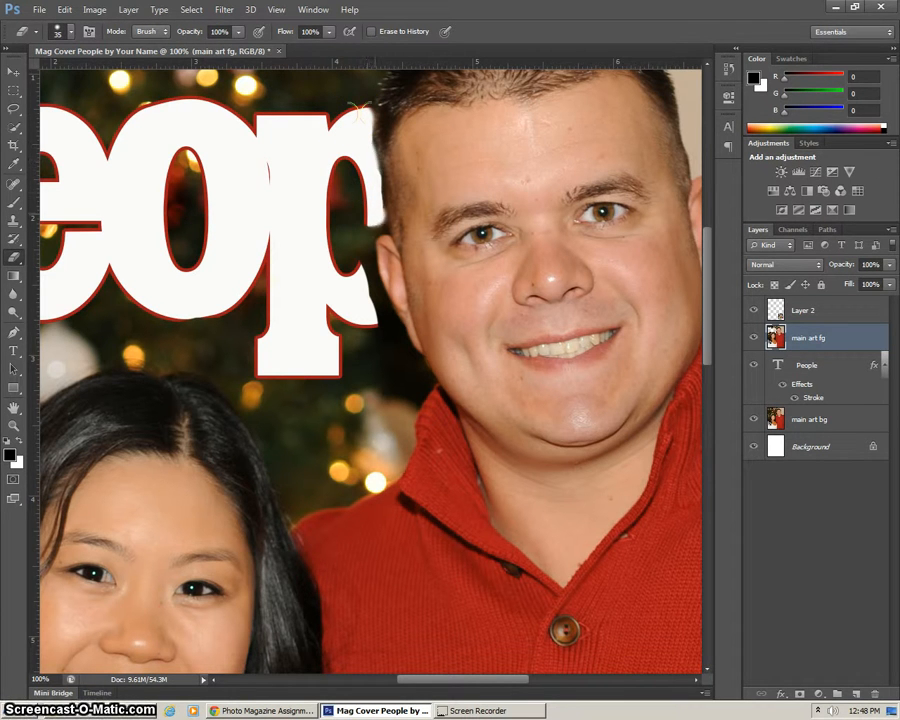
{"action": "mouse_move", "coordinate": [358, 110]}
{"action": "left_mouse_down"}
{"action": "mouse_move", "coordinate": [358, 197]}
{"action": "mouse_move", "coordinate": [366, 228]}
{"action": "mouse_move", "coordinate": [370, 222]}
{"action": "left_mouse_up"}
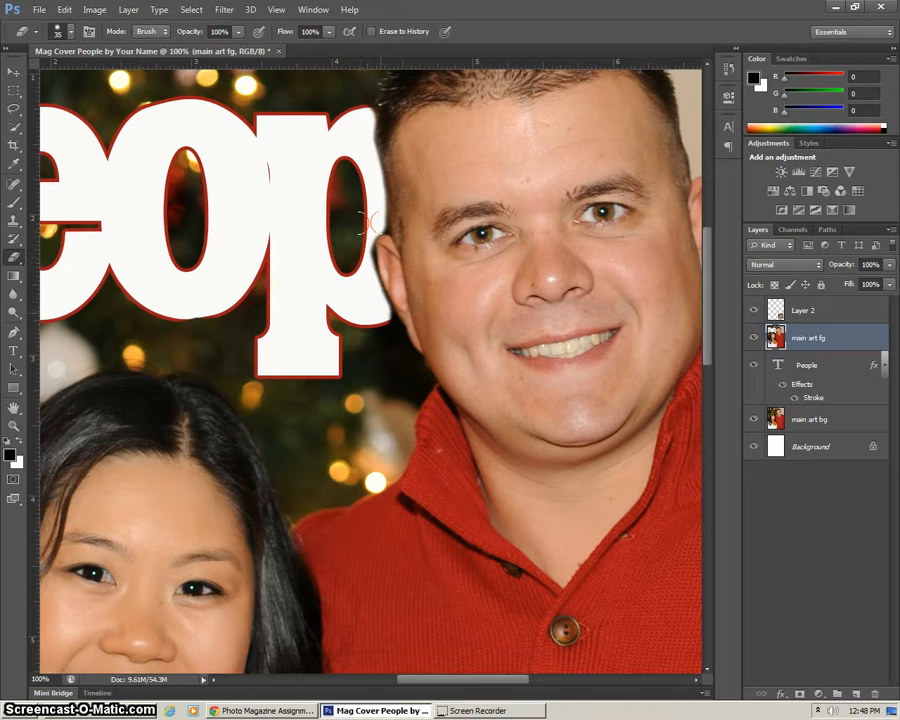
{"action": "mouse_move", "coordinate": [365, 221]}
{"action": "left_mouse_down"}
{"action": "mouse_move", "coordinate": [362, 281]}
{"action": "mouse_move", "coordinate": [362, 235]}
{"action": "mouse_move", "coordinate": [364, 277]}
{"action": "mouse_move", "coordinate": [364, 257]}
{"action": "mouse_move", "coordinate": [386, 315]}
{"action": "mouse_move", "coordinate": [372, 291]}
{"action": "mouse_move", "coordinate": [372, 218]}
{"action": "left_mouse_up"}
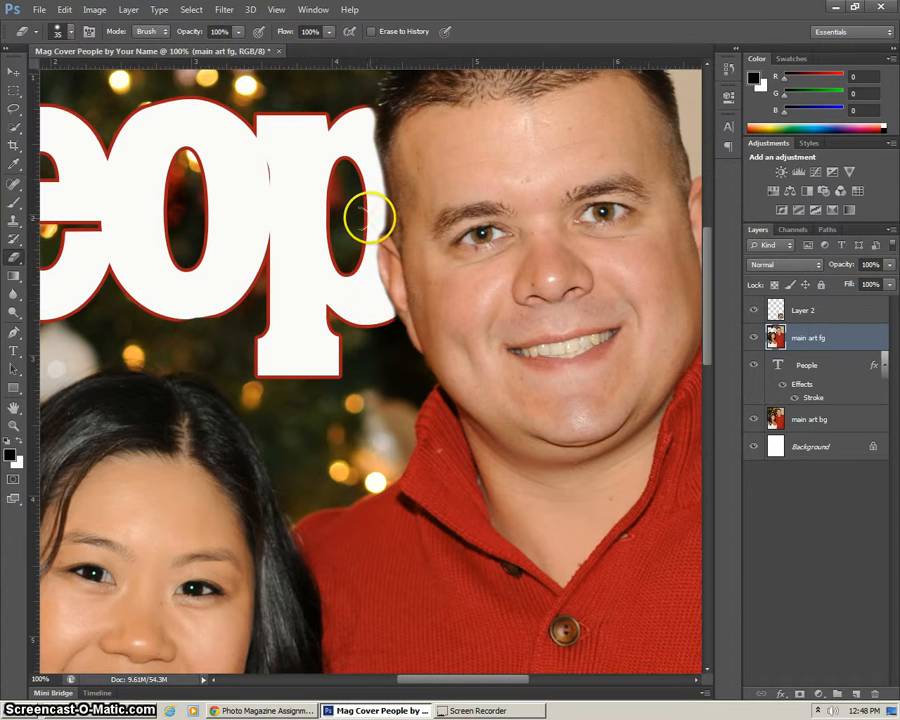
Step: Reduce the eraser to 7 pixels and clean up the main art fg edge between the "p" and the top of the man's ear
{"action": "key", "text": "bracketleft"}
{"action": "key", "text": "bracketleft"}
{"action": "key", "text": "bracketleft"}
{"action": "key", "text": "bracketleft"}
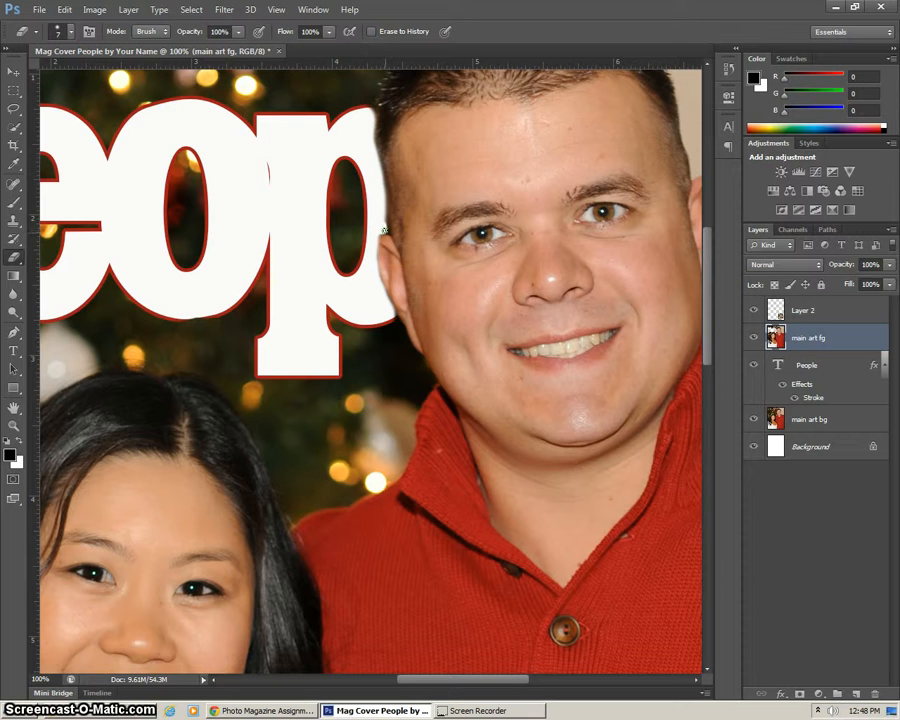
{"action": "mouse_move", "coordinate": [384, 231]}
{"action": "left_mouse_down"}
{"action": "mouse_move", "coordinate": [378, 192]}
{"action": "mouse_move", "coordinate": [372, 230]}
{"action": "left_mouse_up"}
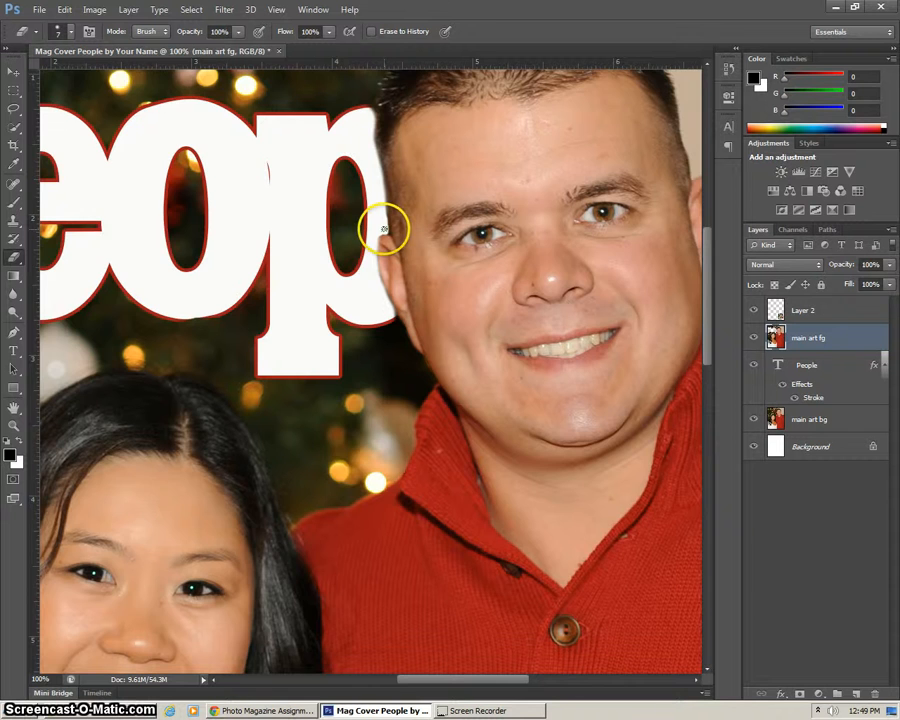
{"action": "key", "text": "ctrl+0"}
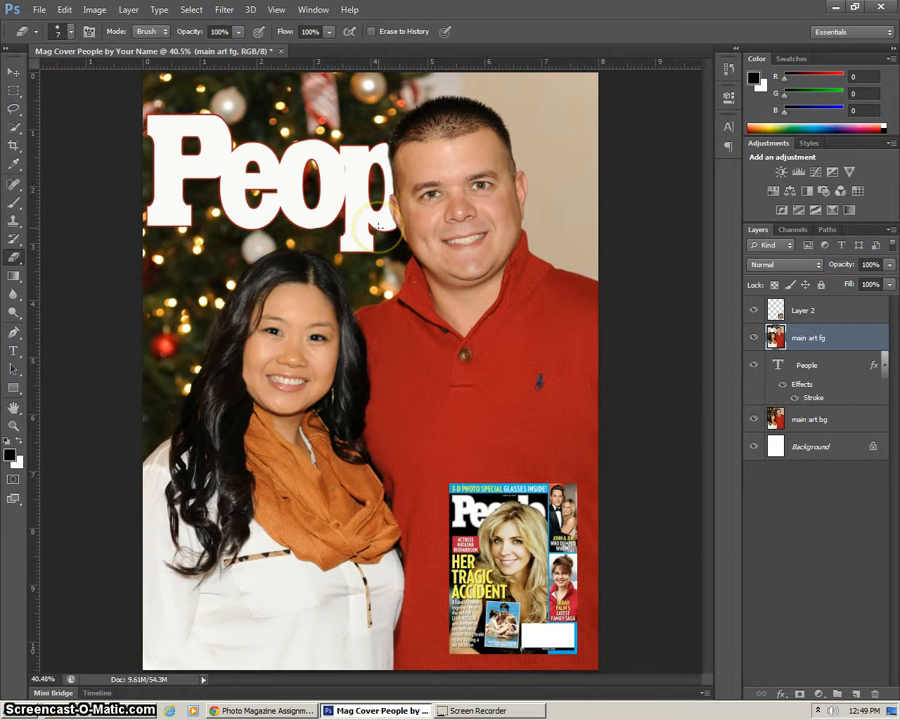
{"action": "mouse_move", "coordinate": [378, 232]}
{"action": "left_mouse_down"}
{"action": "mouse_move", "coordinate": [394, 227]}
{"action": "mouse_move", "coordinate": [466, 129]}
{"action": "mouse_move", "coordinate": [428, 151]}
{"action": "mouse_move", "coordinate": [413, 180]}
{"action": "left_mouse_up"}
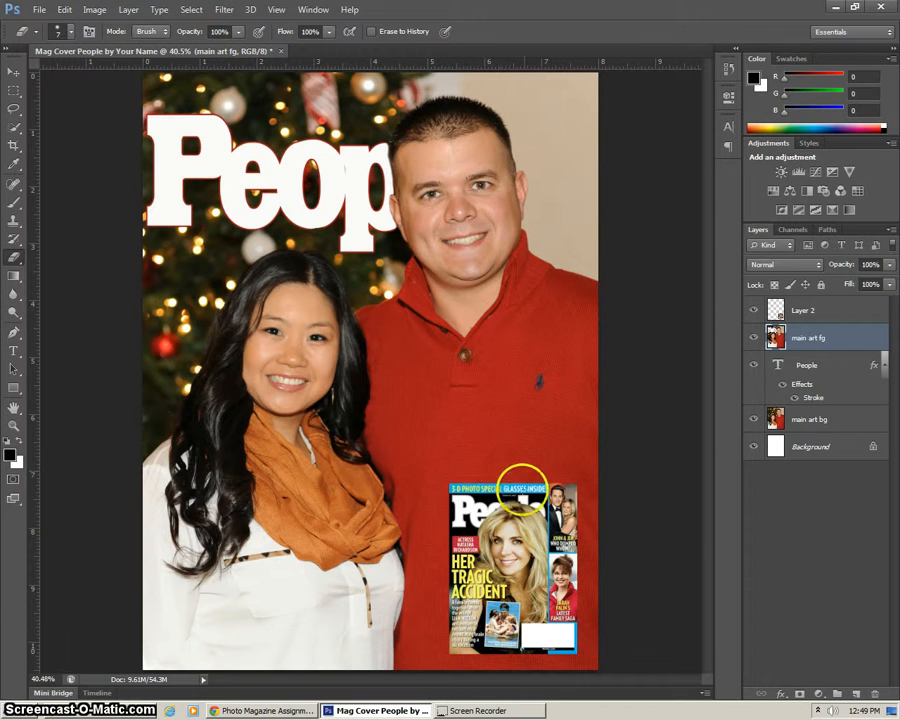
Step: Add the white four-line headline "Love Story of the Year" in Cairo SF below the title, and scale it to 97.28% width and 90.89% height
{"action": "left_click", "coordinate": [14, 351]}
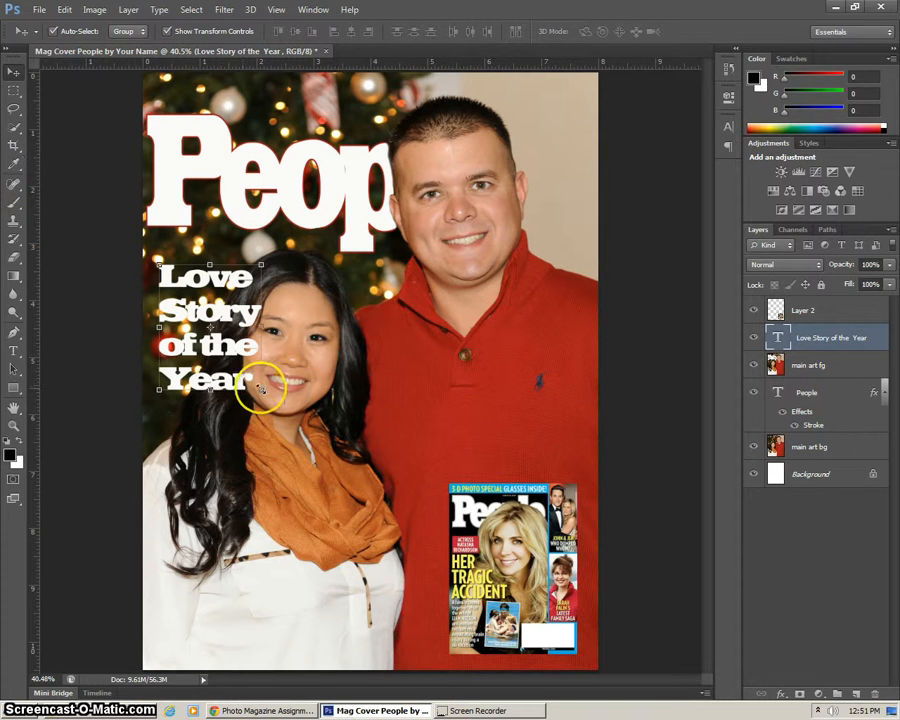
{"action": "key", "text": "ctrl+t"}
{"action": "left_click_drag", "start_coordinate": [262, 378], "coordinate": [323, 406]}
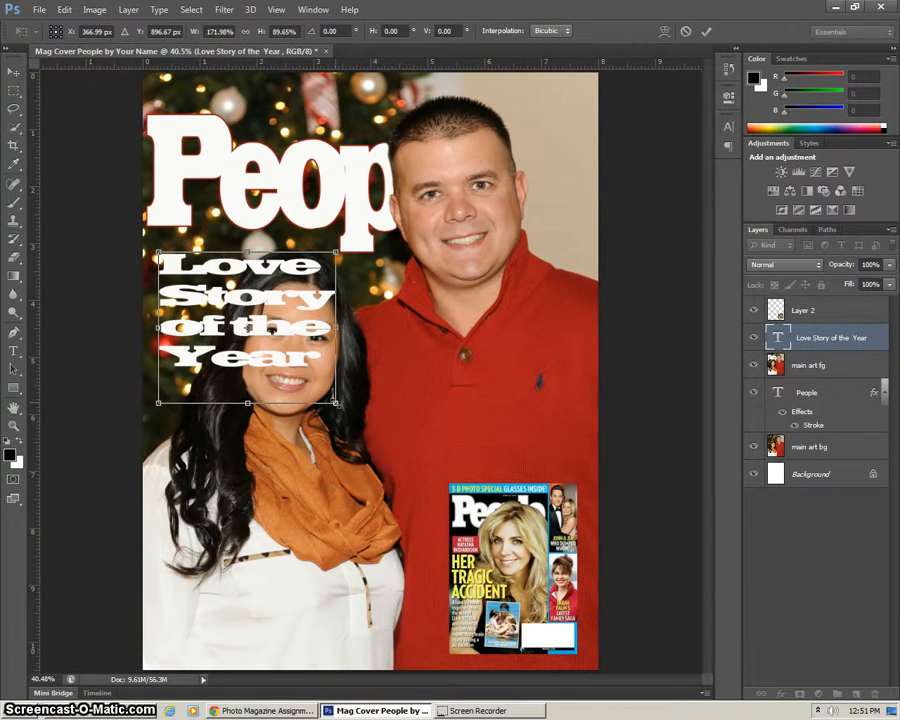
{"action": "left_click_drag", "start_coordinate": [336, 403], "coordinate": [258, 404]}
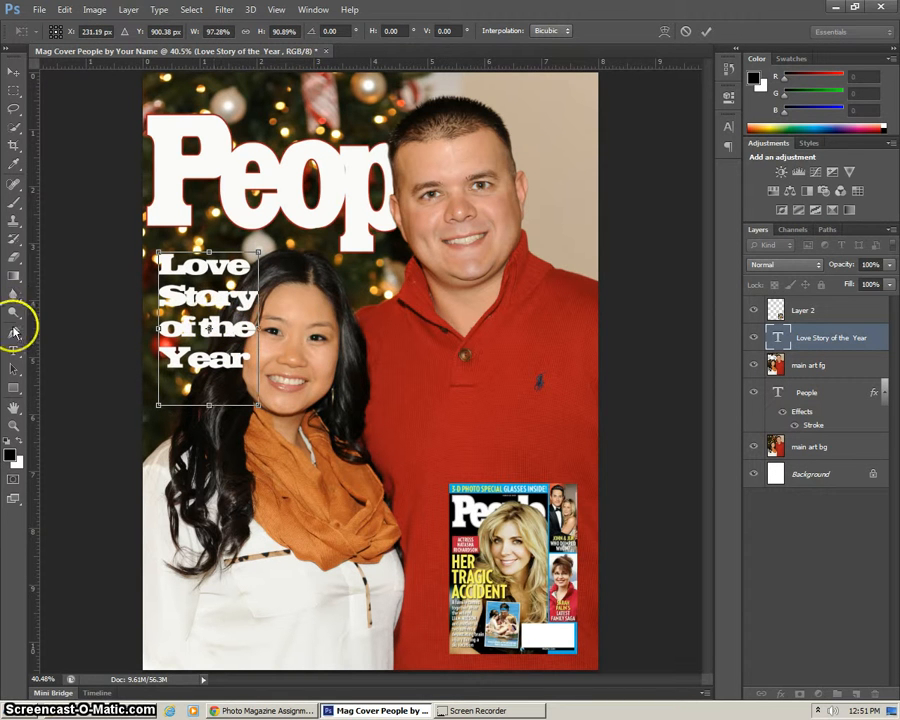
{"action": "left_click", "coordinate": [13, 355]}
{"action": "left_click", "coordinate": [399, 267]}
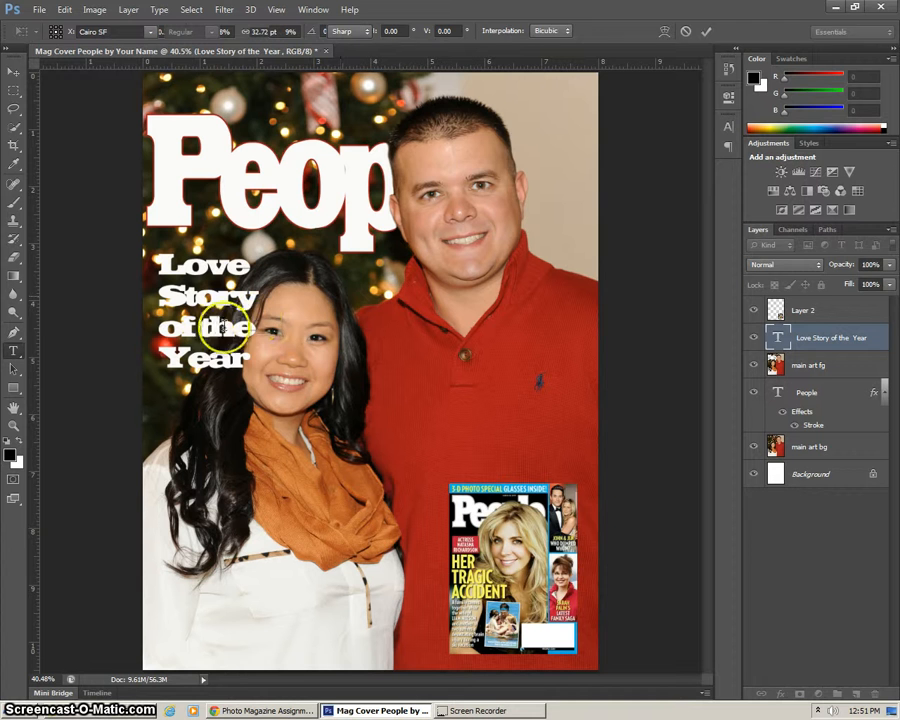
Step: Resize the "Love Story of the Year" text block to about 1.9 in wide and 3.1 in high, giving 37.19 pt type
{"action": "left_click", "coordinate": [213, 330]}
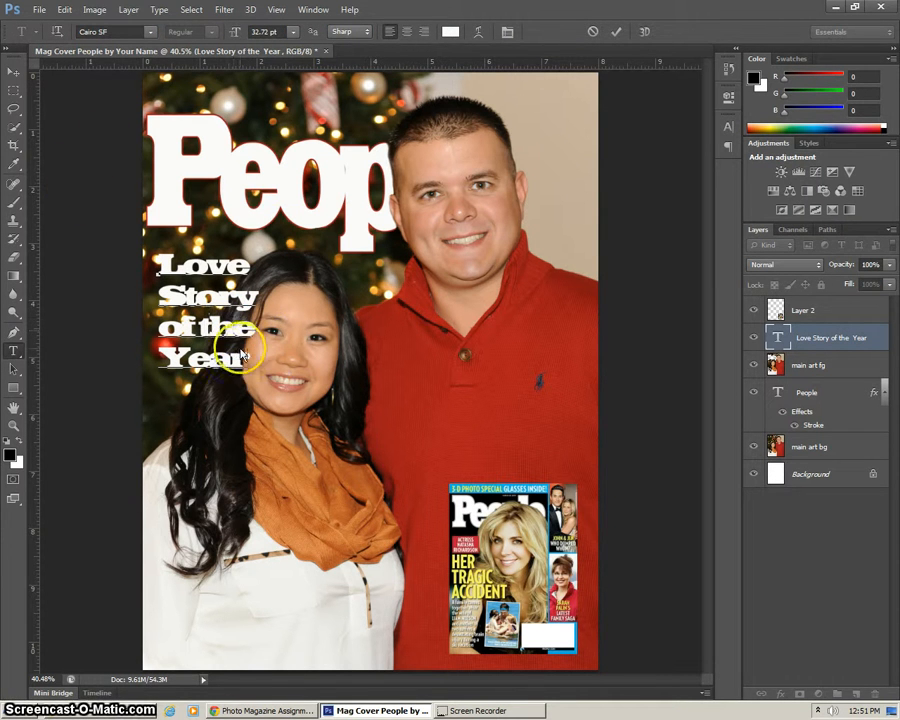
{"action": "left_click", "coordinate": [9, 74]}
{"action": "left_click_drag", "start_coordinate": [259, 367], "coordinate": [269, 370]}
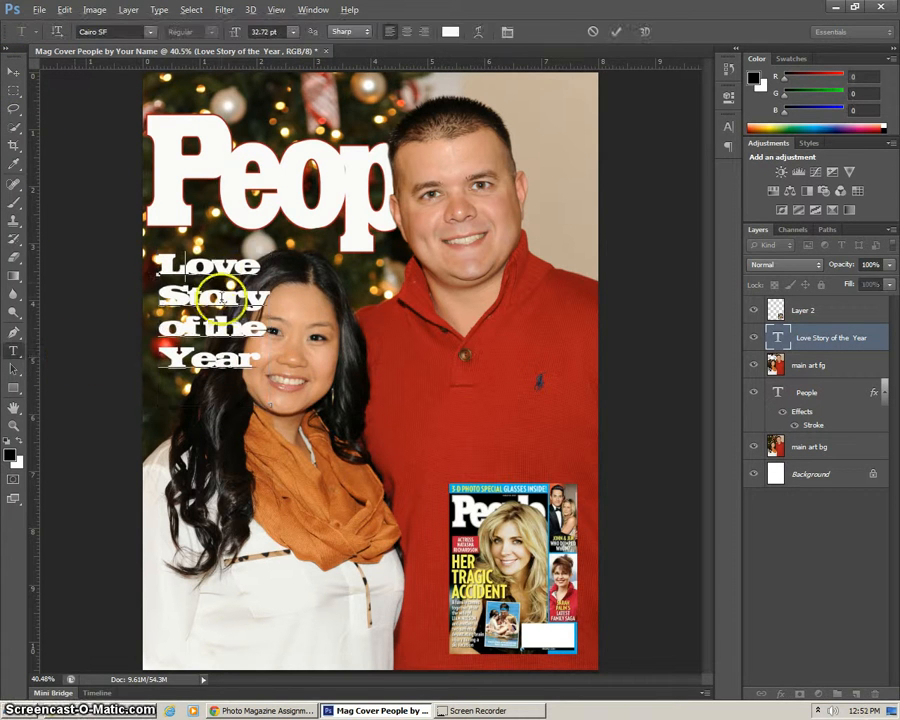
{"action": "key", "text": "ctrl"}
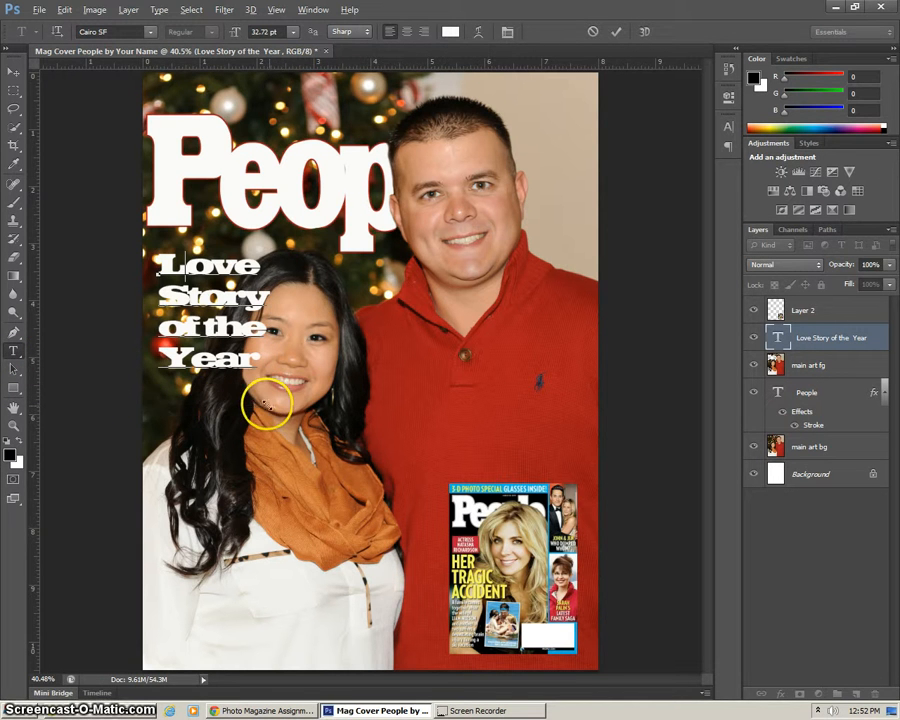
{"action": "mouse_move", "coordinate": [268, 403]}
{"action": "left_mouse_down"}
{"action": "mouse_move", "coordinate": [336, 403]}
{"action": "mouse_move", "coordinate": [277, 404]}
{"action": "mouse_move", "coordinate": [277, 424]}
{"action": "mouse_move", "coordinate": [266, 427]}
{"action": "left_mouse_up"}
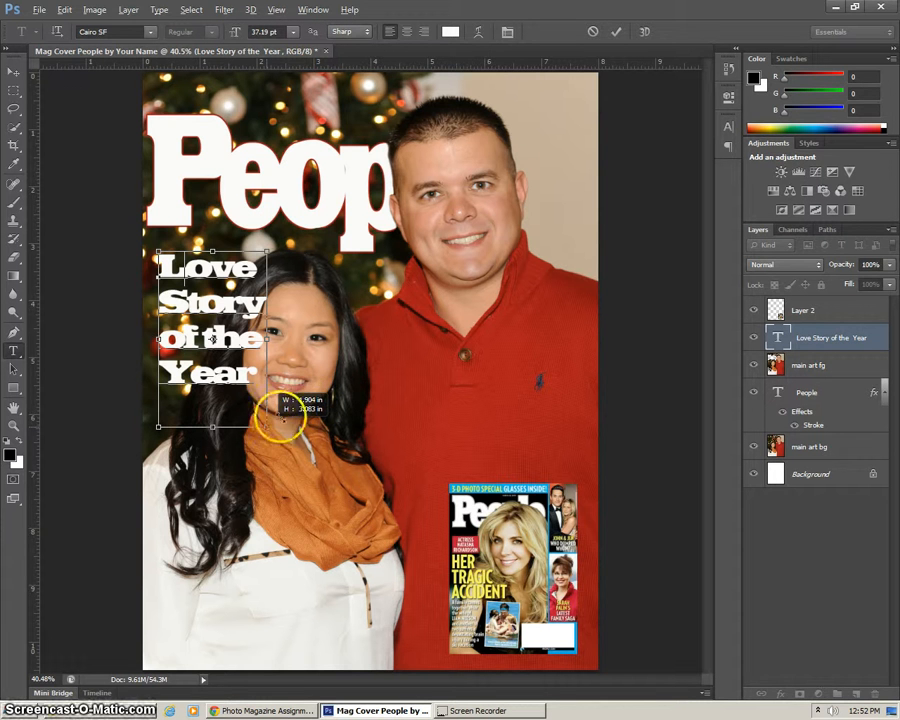
{"action": "left_click", "coordinate": [215, 305]}
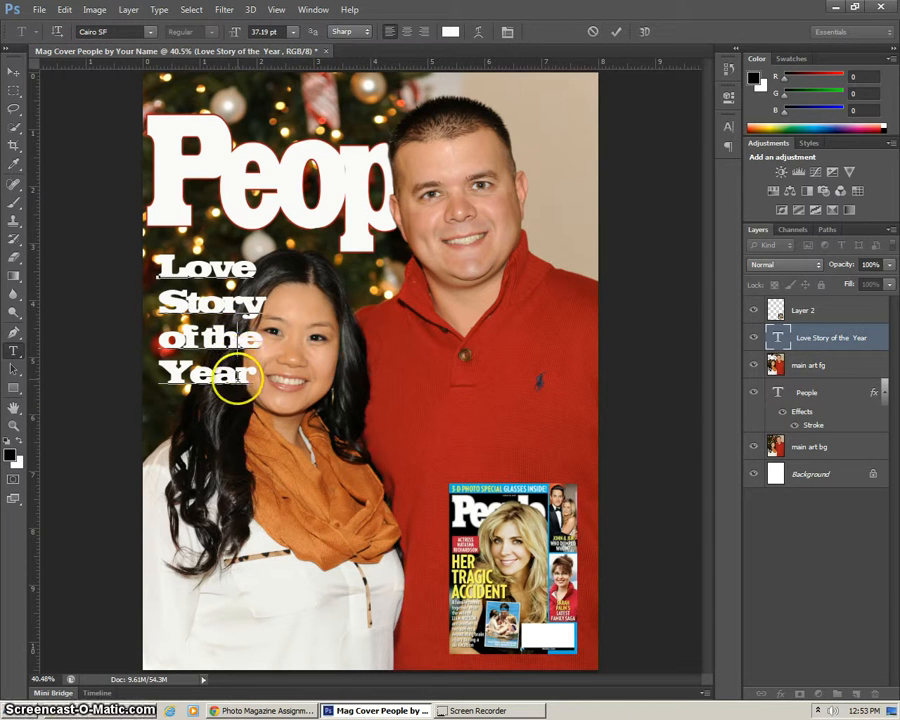
{"action": "double_click", "coordinate": [237, 378]}
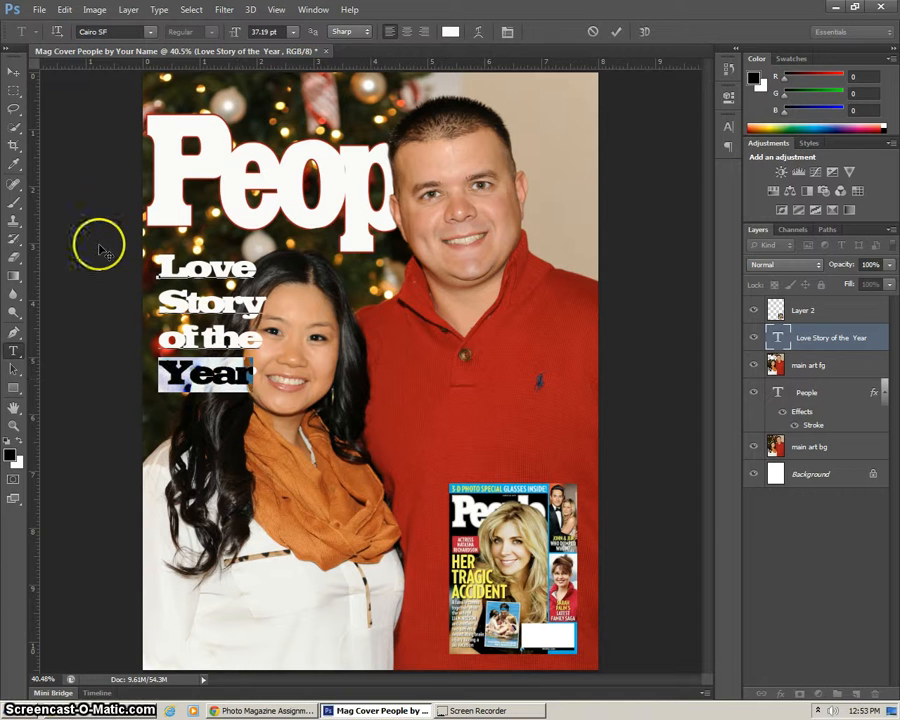
{"action": "left_click", "coordinate": [13, 72]}
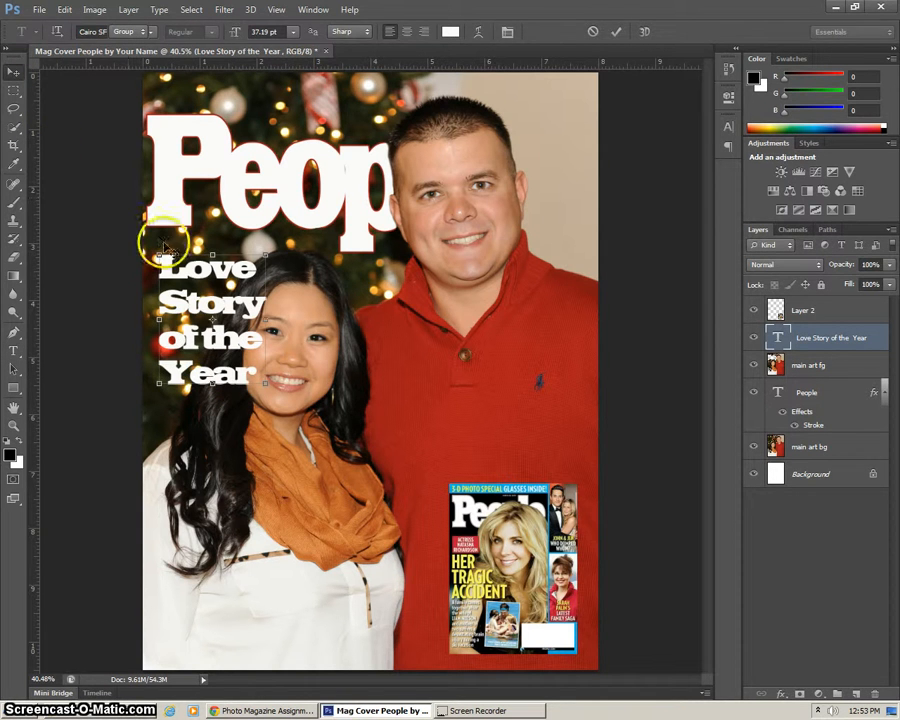